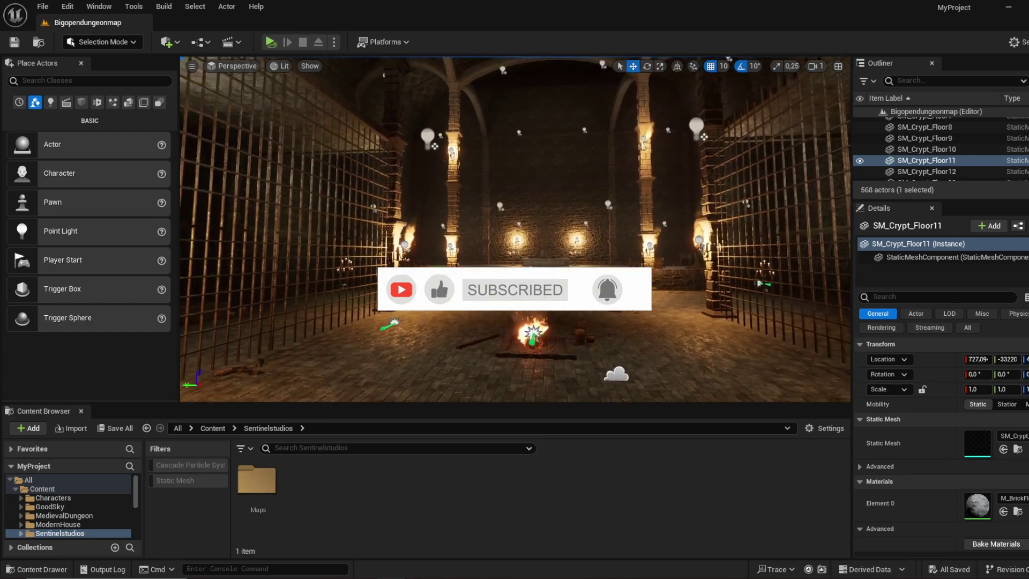
# - Place a Player Start actor on the brick floor in front of the arched wooden door
pyautogui.moveTo(514, 229); pyautogui.dragTo(225, 230, button='right')
pyautogui.moveTo(375, 234); pyautogui.dragTo(596, 214, button='right')
pyautogui.press('s')
pyautogui.moveTo(515, 229); pyautogui.dragTo(627, 272, button='right')
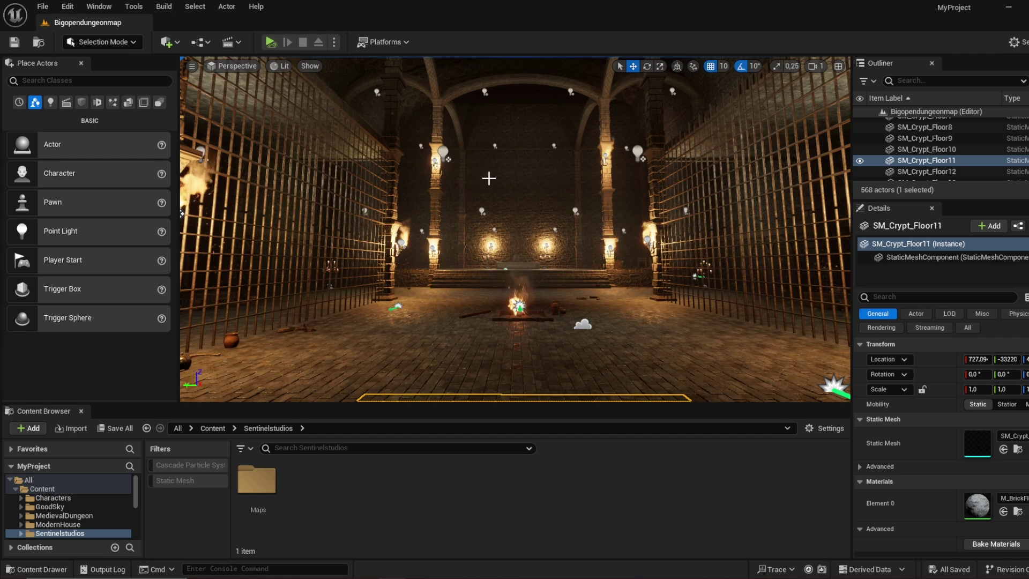
pyautogui.press('f')
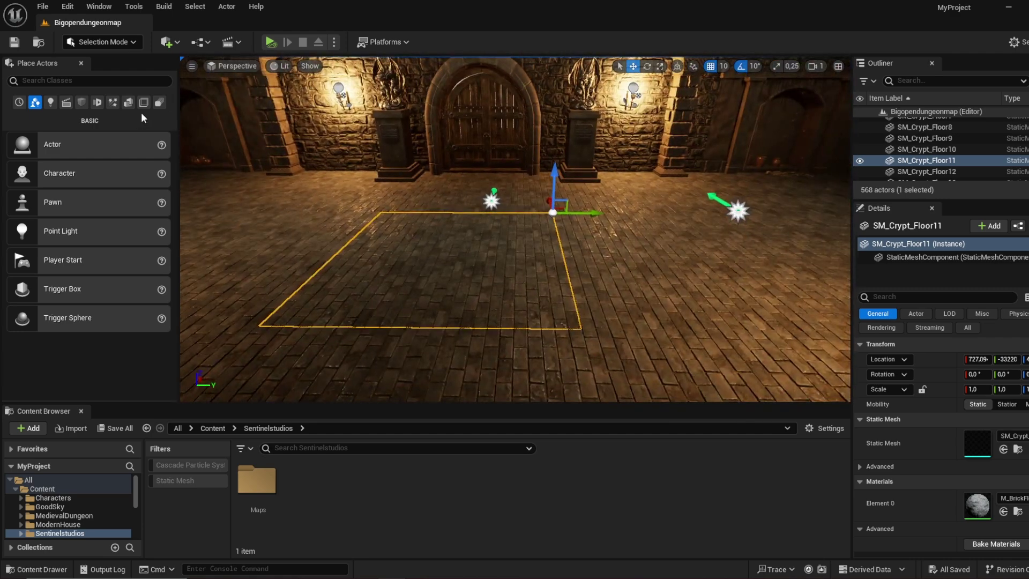
pyautogui.click(127, 81)
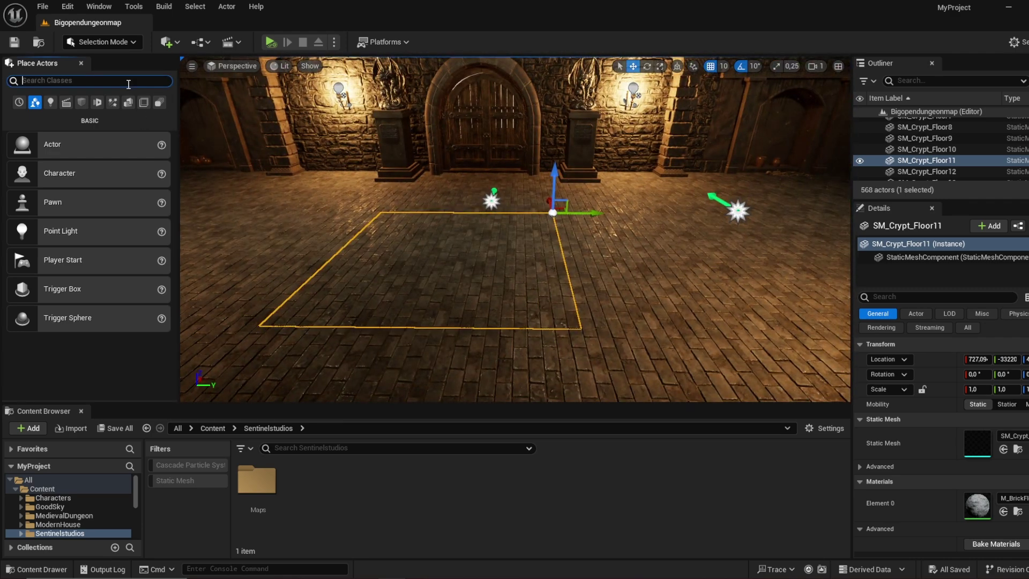
pyautogui.moveTo(86, 261); pyautogui.dragTo(545, 210)
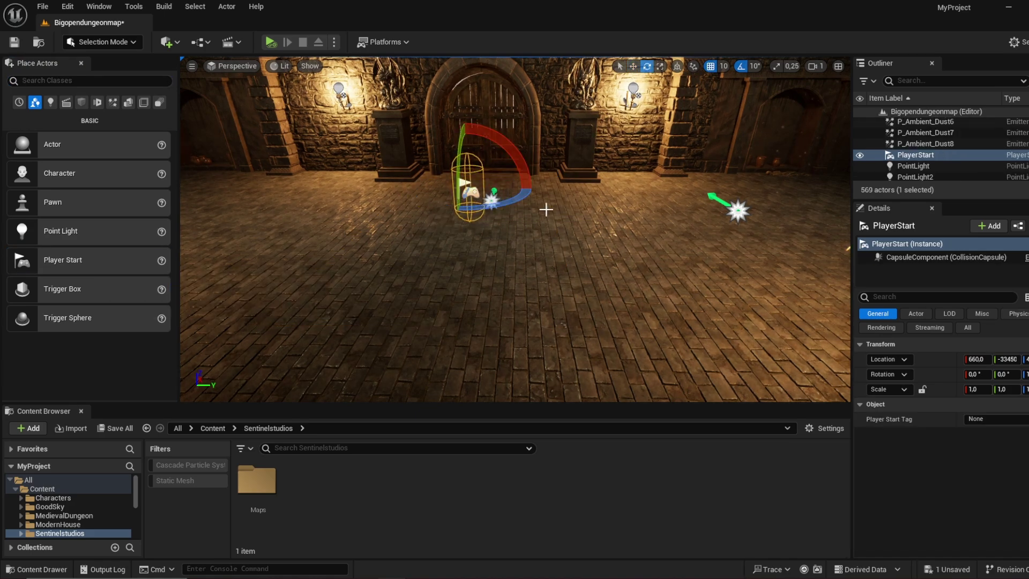
# - Play-test the level by running the third-person character around the hall, and end the play session
pyautogui.moveTo(545, 210); pyautogui.dragTo(348, 214, button='right')
pyautogui.moveTo(590, 212); pyautogui.dragTo(644, 215, button='right')
pyautogui.click(335, 42)
pyautogui.click(375, 86)
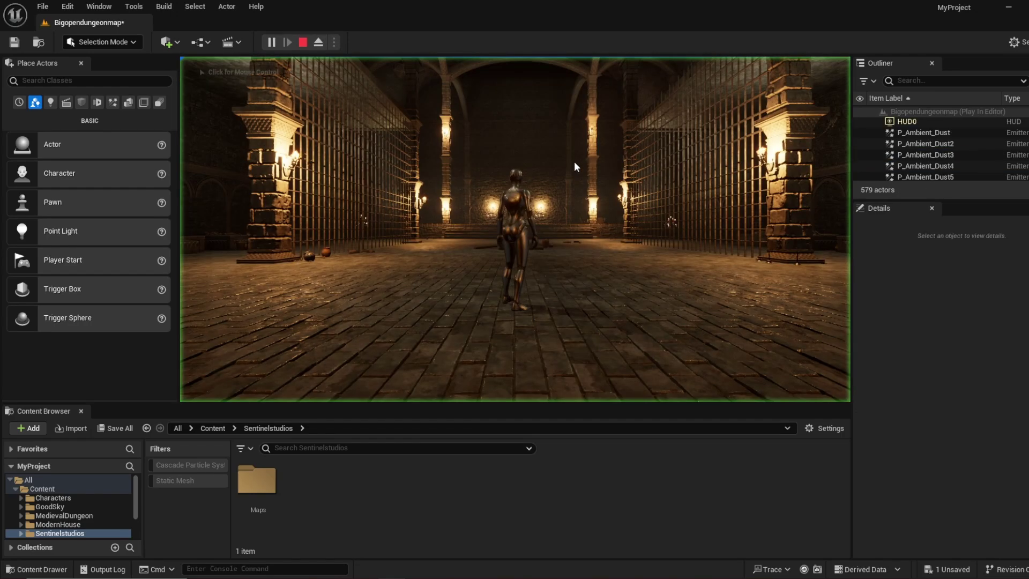
pyautogui.click(574, 162)
pyautogui.press('w')
pyautogui.press('d')
pyautogui.press('a')
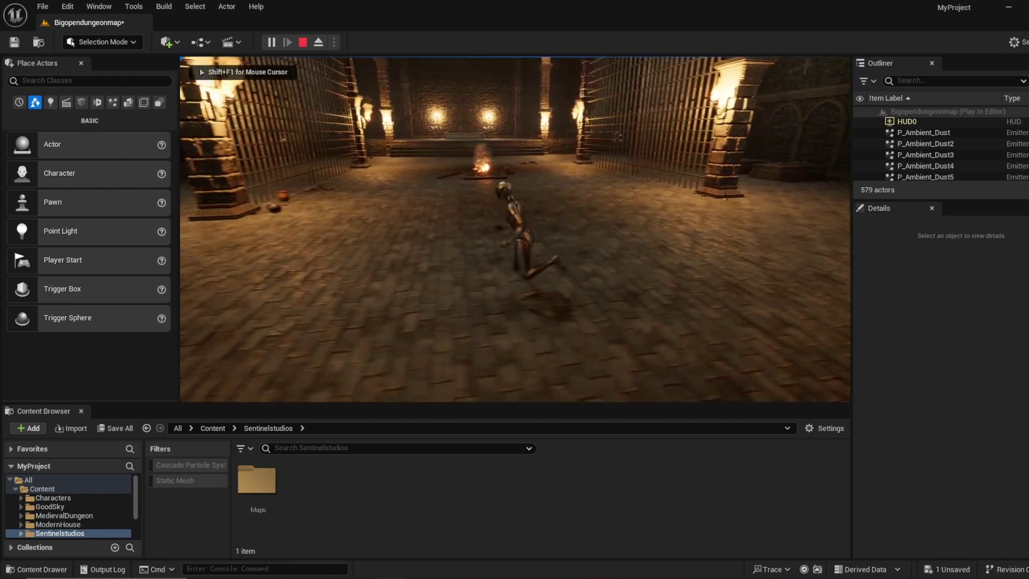
pyautogui.press('w')
pyautogui.press('d')
pyautogui.press('s')
pyautogui.press('a')
pyautogui.press('w')
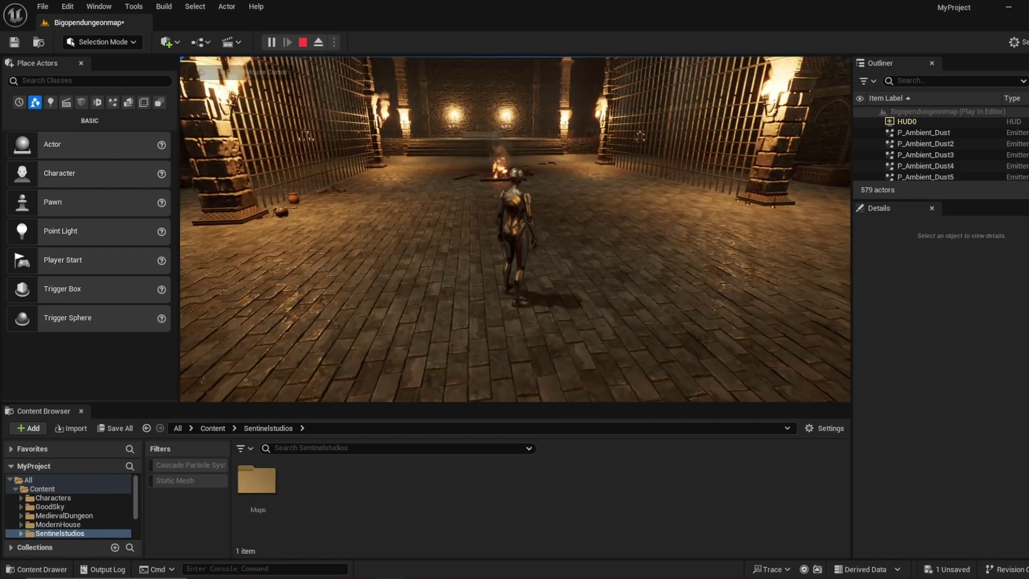
pyautogui.press('d')
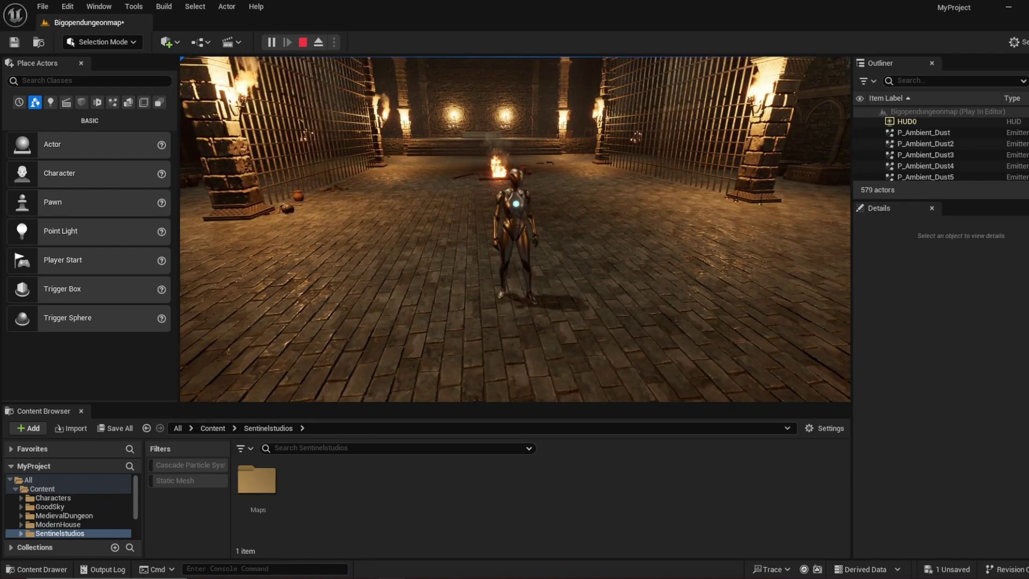
pyautogui.press('Escape')
# - Open World Settings and set the level's GameMode Override to GameMode
pyautogui.moveTo(622, 289); pyautogui.dragTo(616, 298)
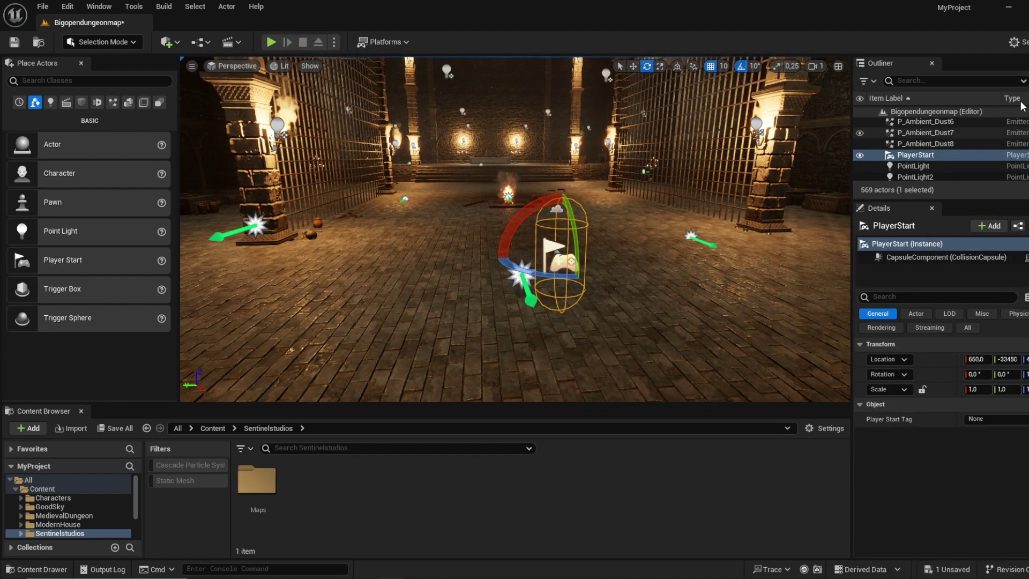
pyautogui.click(1014, 42)
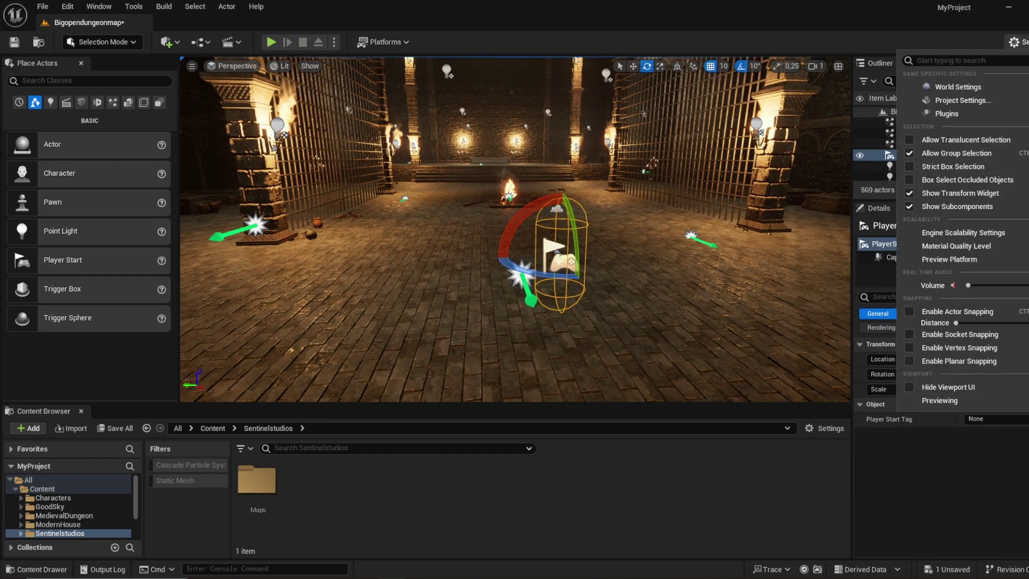
pyautogui.click(1016, 88)
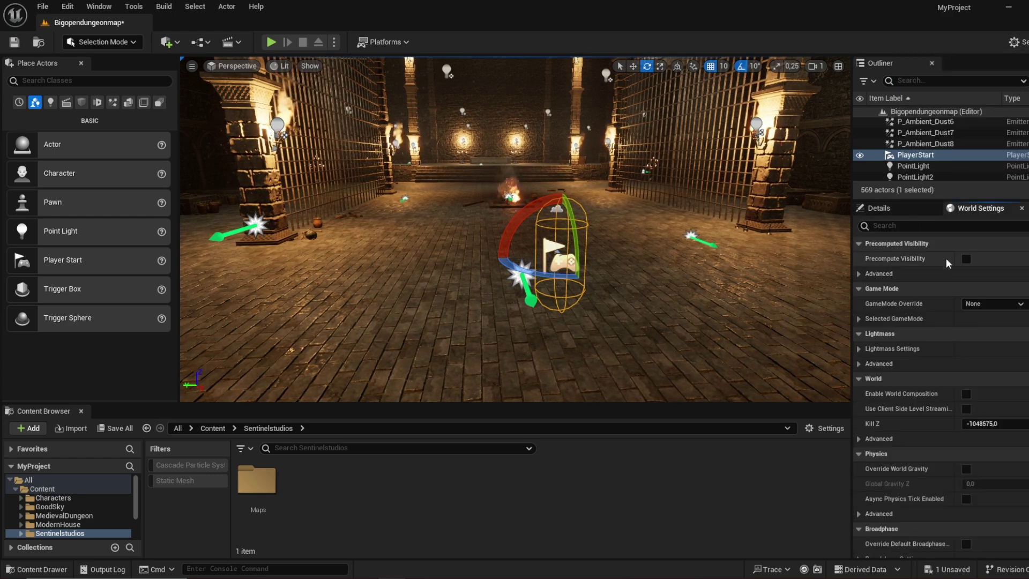
pyautogui.click(998, 304)
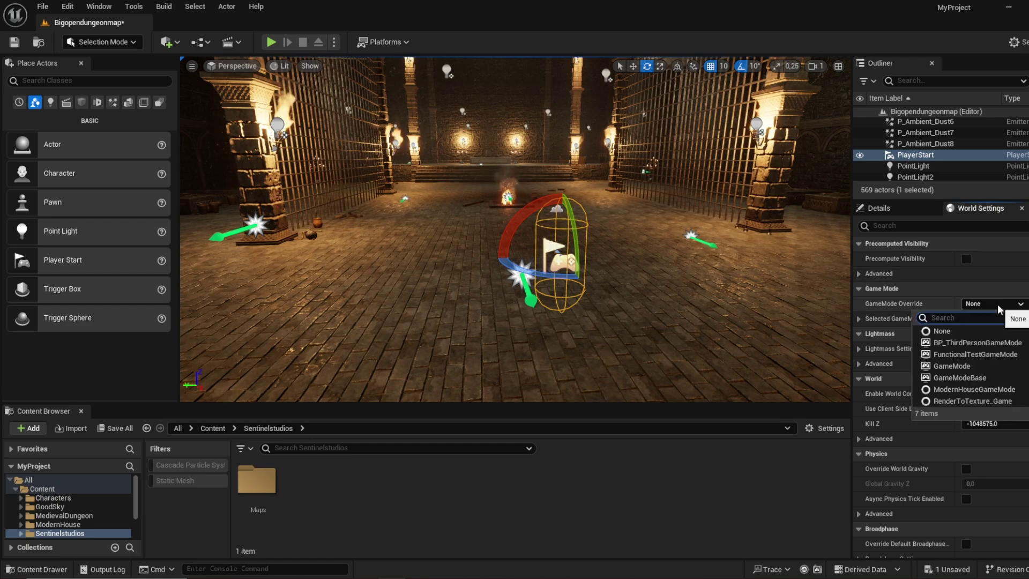
pyautogui.click(950, 366)
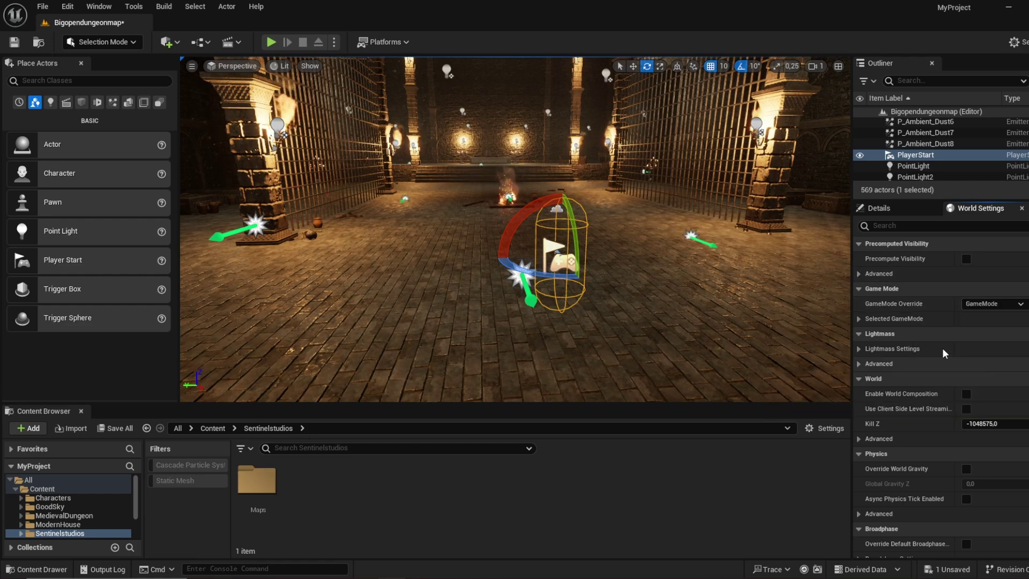
# - Play-test the level with the overridden game mode, moving forward and backward through the hall, and end the session
pyautogui.click(271, 42)
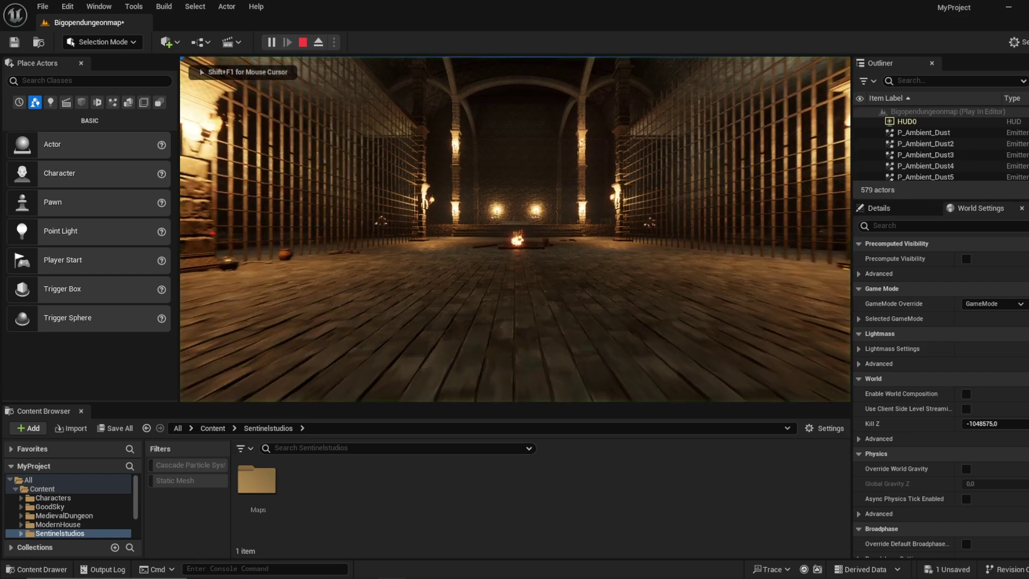
pyautogui.press('w')
pyautogui.press('s')
pyautogui.press('w')
pyautogui.press('s')
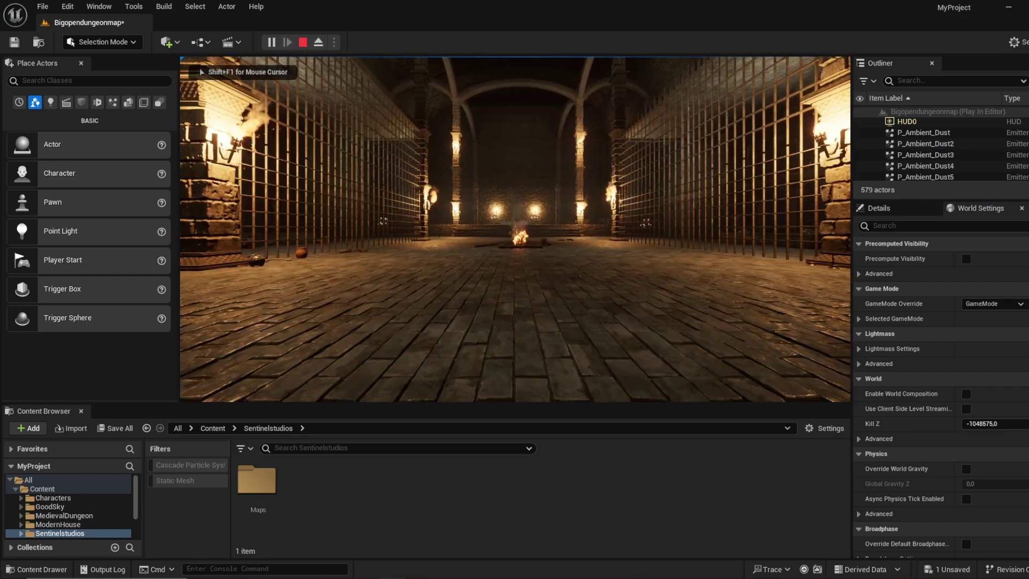
pyautogui.press('w')
pyautogui.press('s')
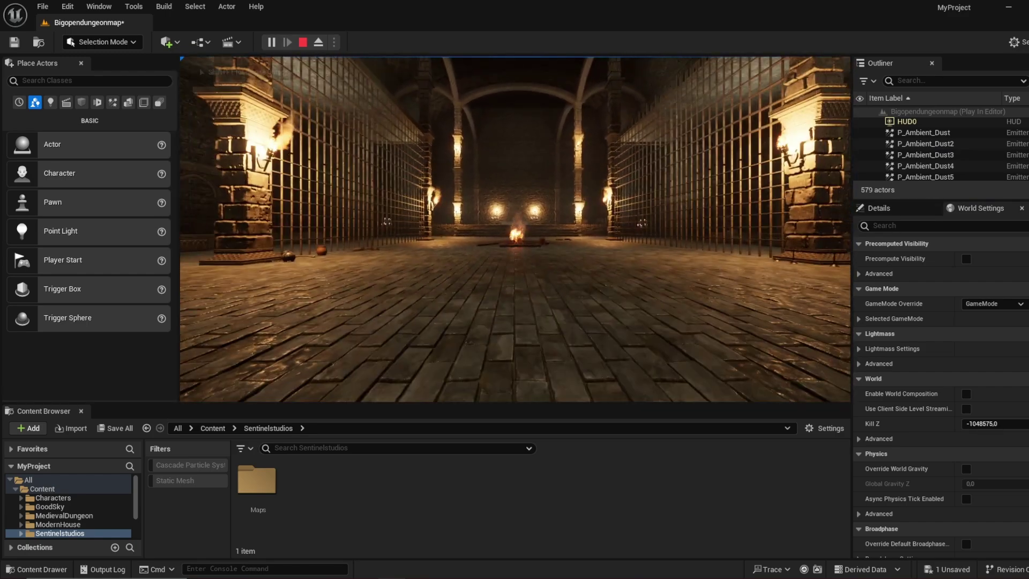
pyautogui.press('w')
pyautogui.press('s')
pyautogui.press('s')
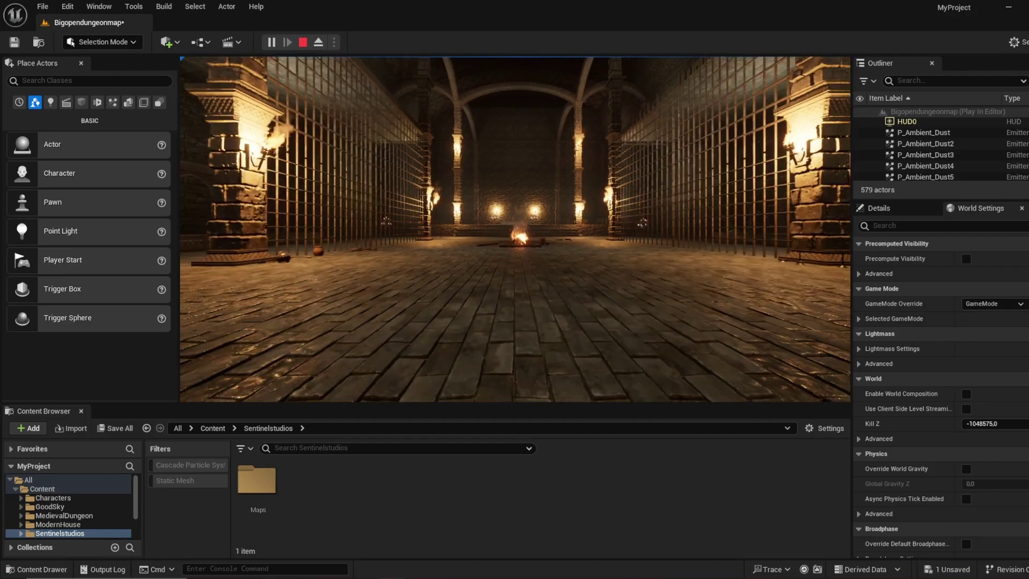
pyautogui.press('w')
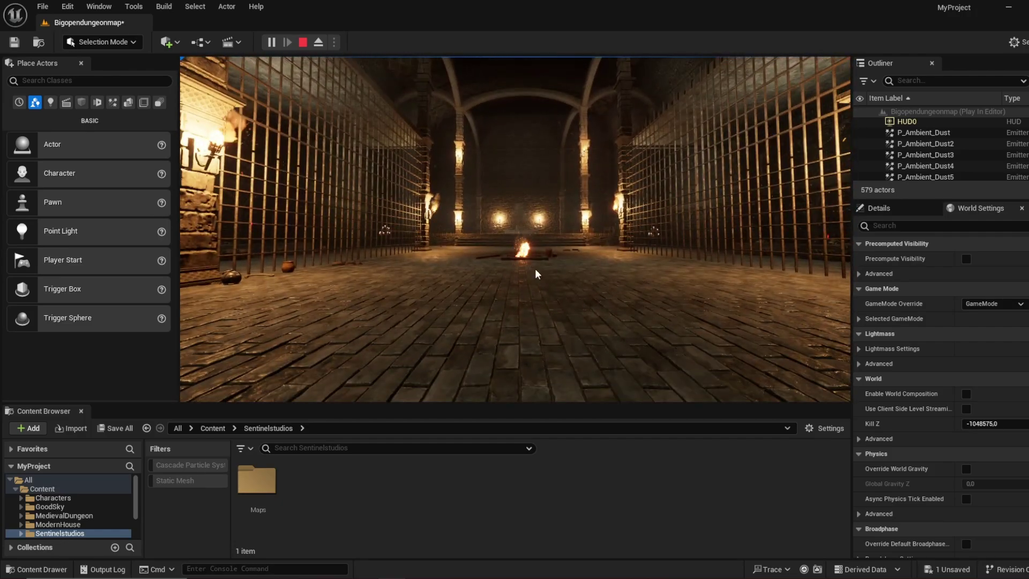
pyautogui.press('Escape')
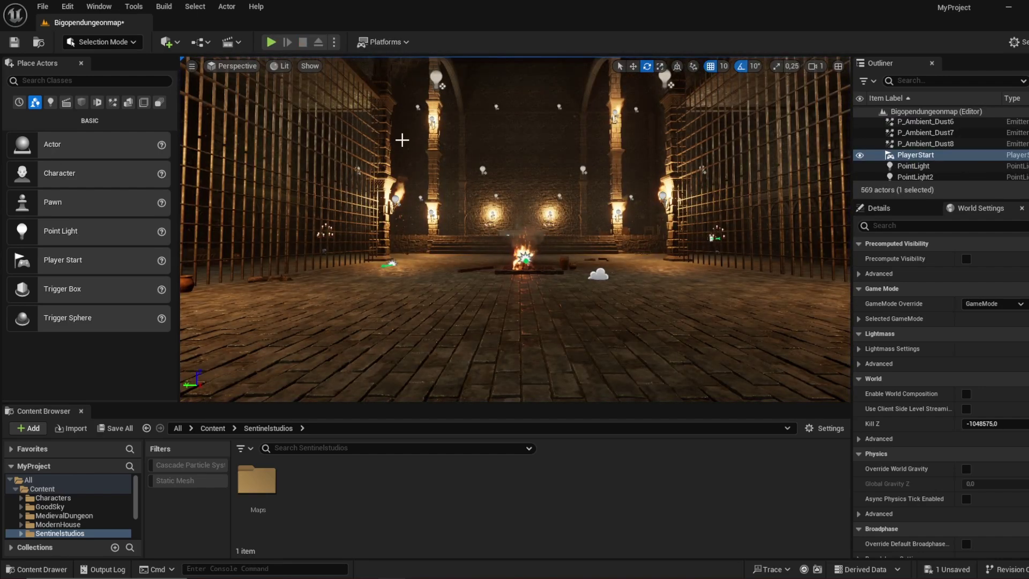
# - Open the Level Blueprint and delete the Event Tick node from its Event Graph
pyautogui.click(201, 43)
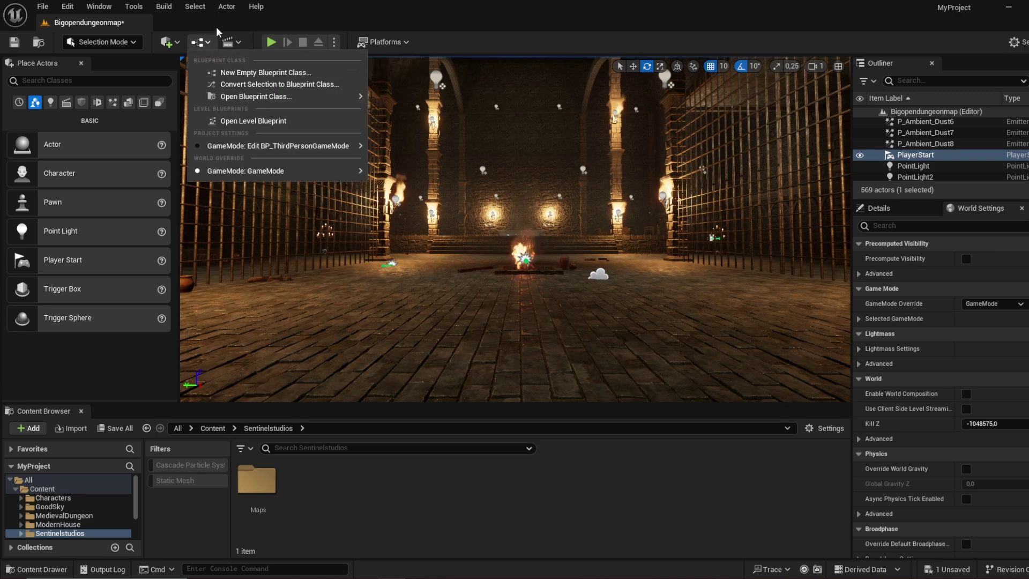
pyautogui.click(207, 33)
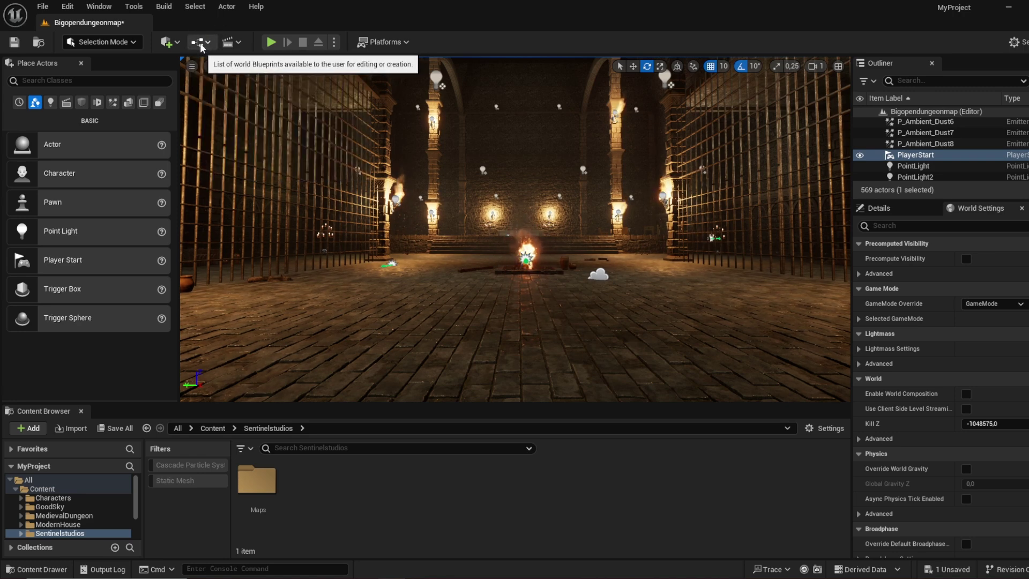
pyautogui.click(201, 43)
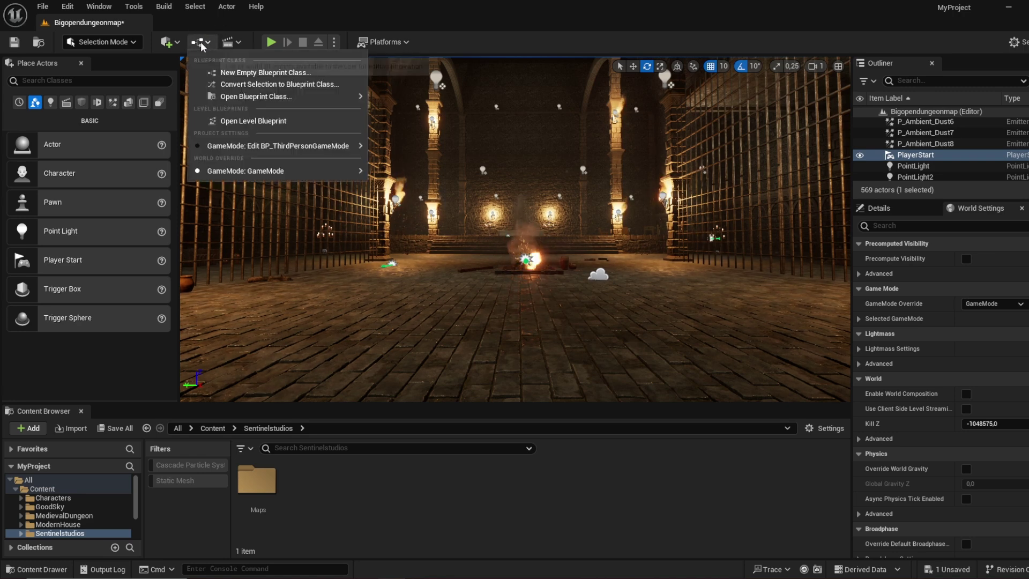
pyautogui.click(239, 122)
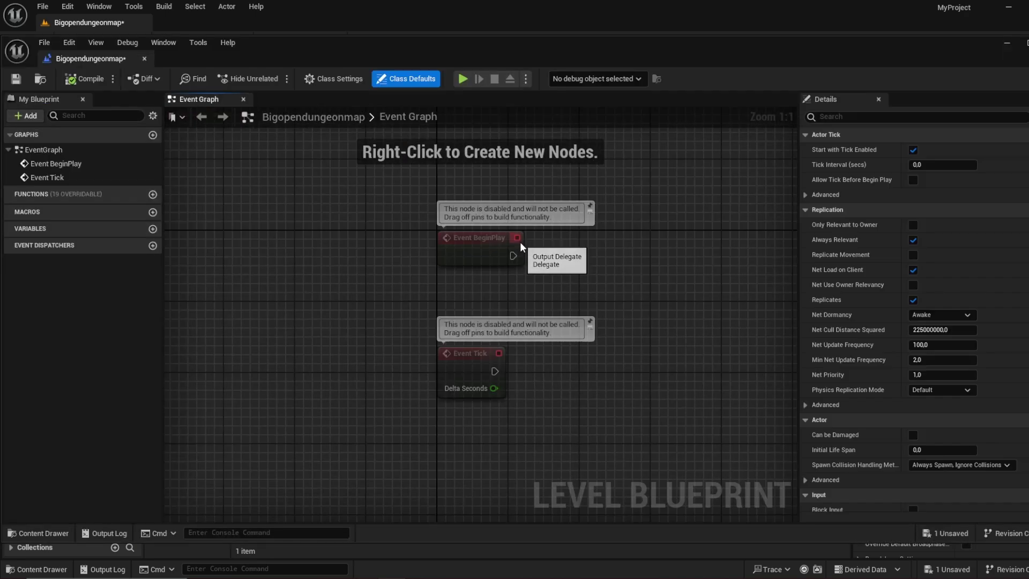
pyautogui.moveTo(651, 284); pyautogui.dragTo(364, 429)
pyautogui.press('Delete')
# - Add a Set Input Mode UI Only node executed from Event BeginPlay and place it beside the event
pyautogui.moveTo(483, 258); pyautogui.dragTo(429, 265)
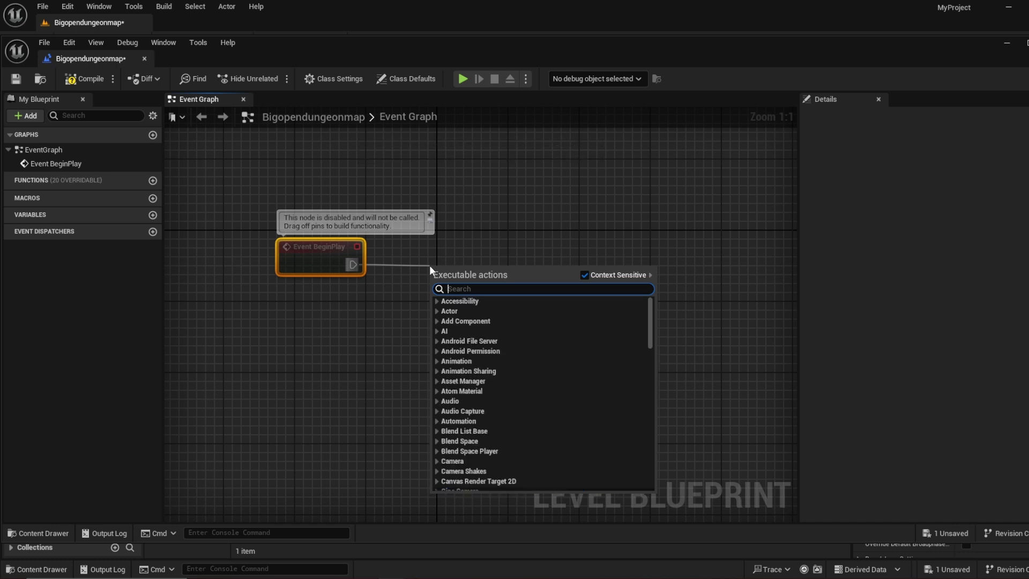
pyautogui.write('ui')
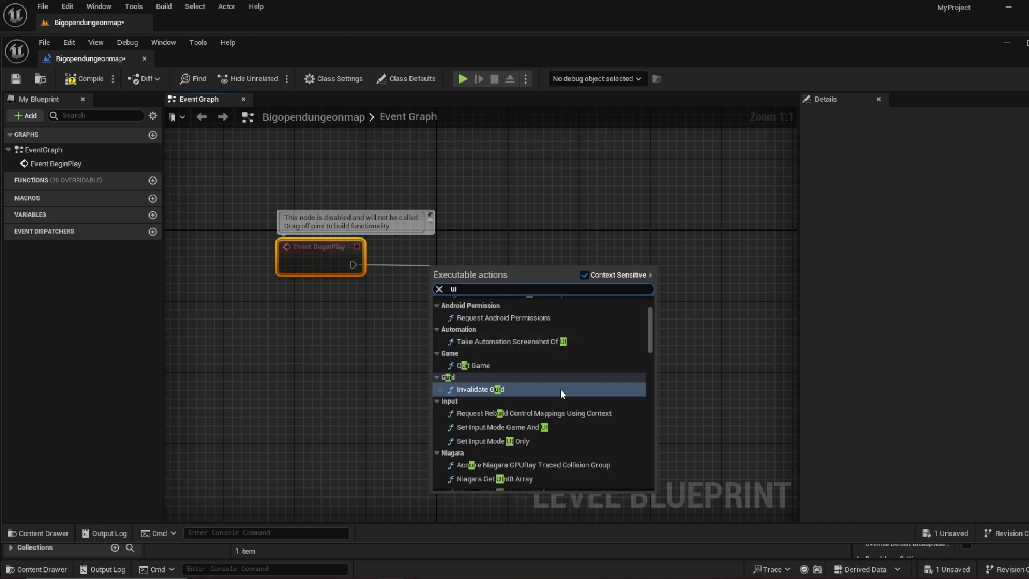
pyautogui.scroll(-3, 560, 388)
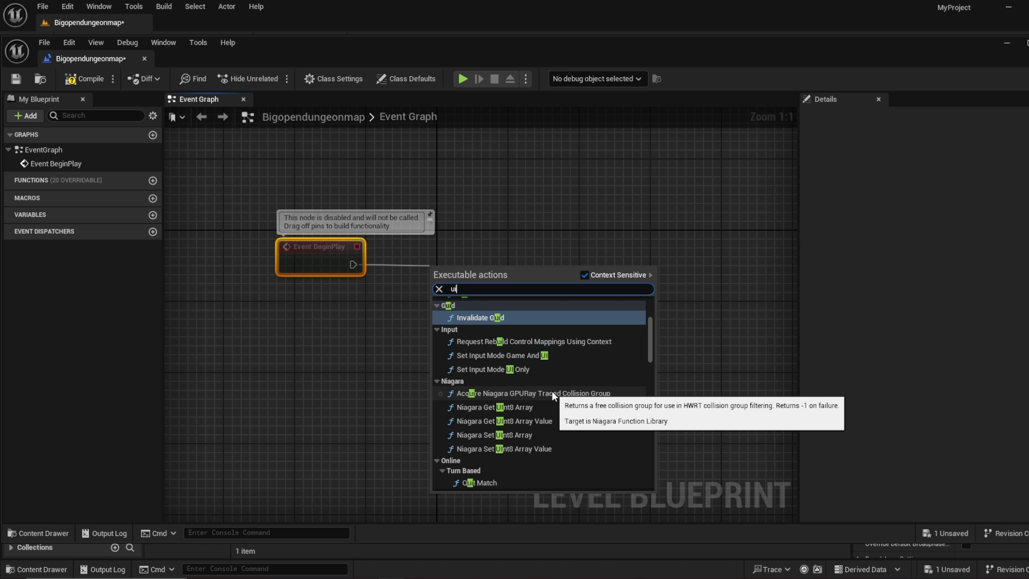
pyautogui.click(528, 370)
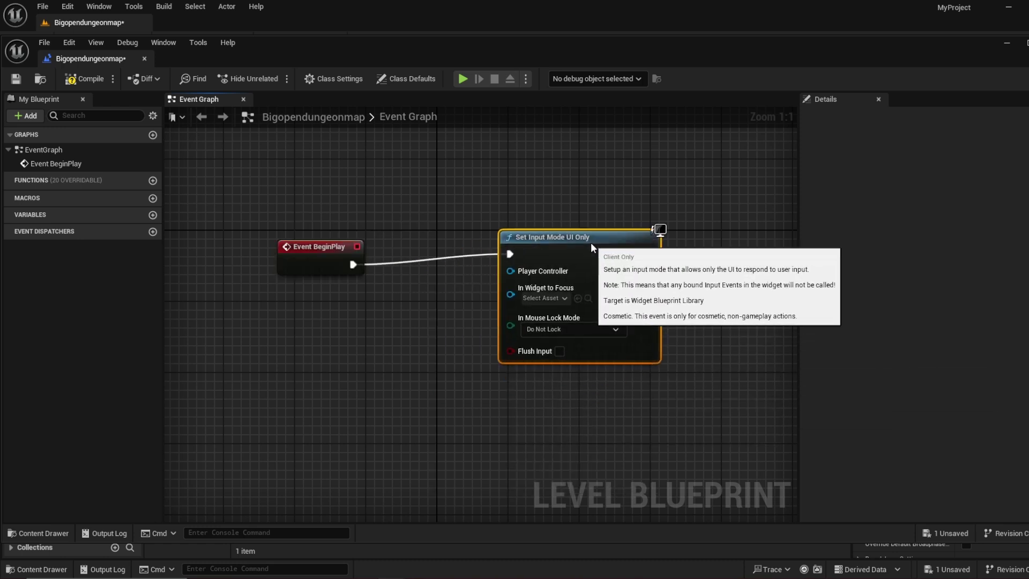
pyautogui.moveTo(591, 244); pyautogui.dragTo(609, 254)
# - Add a Get Player Controller node feeding the Player Controller input of Set Input Mode UI Only, and position it below Event BeginPlay
pyautogui.moveTo(528, 280); pyautogui.dragTo(389, 347)
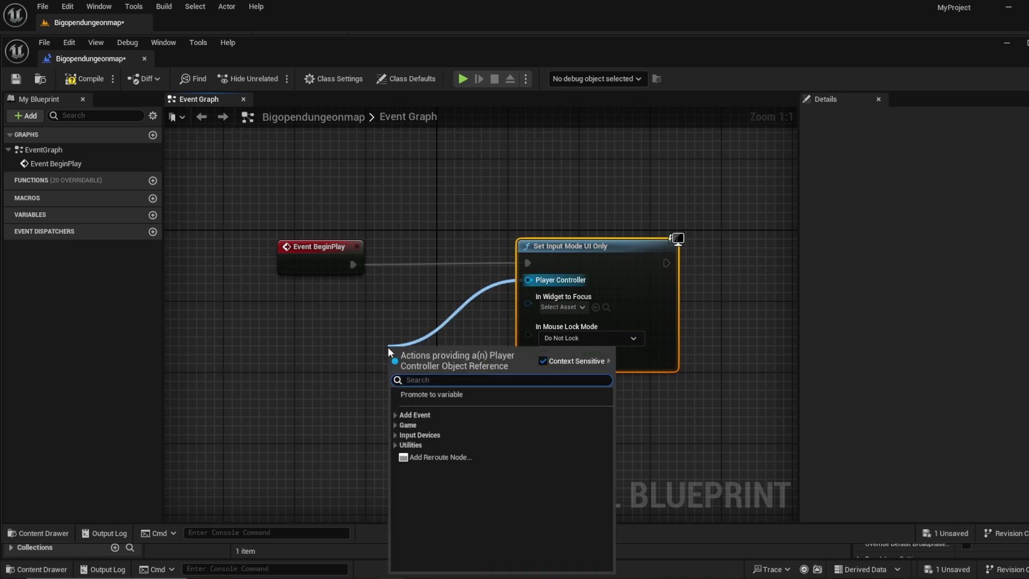
pyautogui.write('get player')
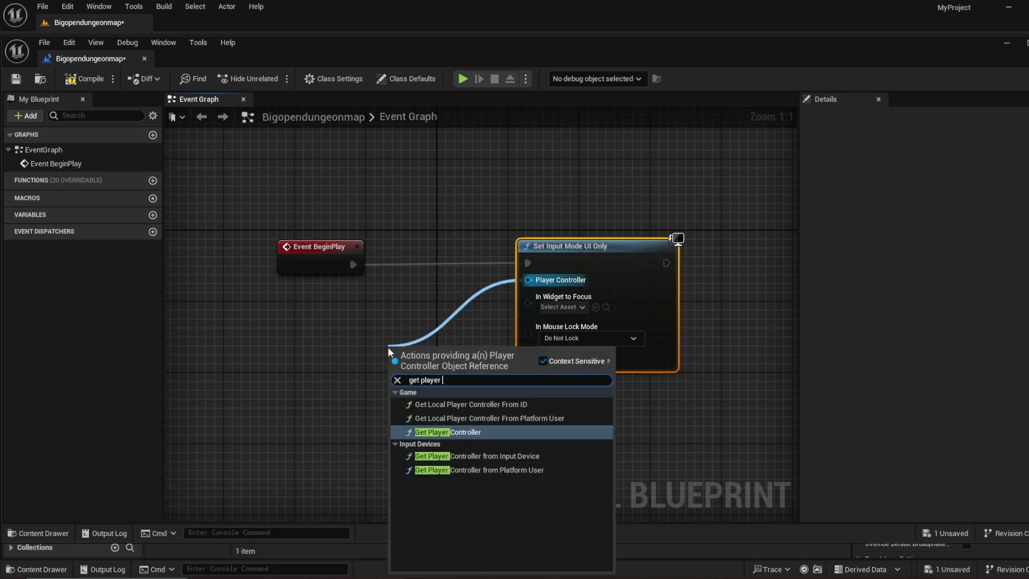
pyautogui.write(' controller')
pyautogui.press('Return')
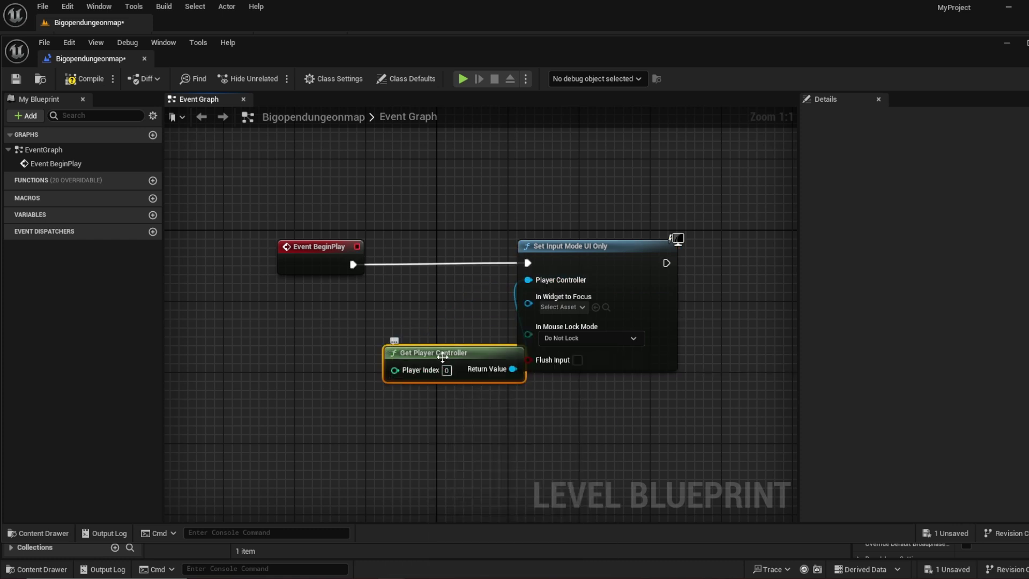
pyautogui.moveTo(428, 350); pyautogui.dragTo(280, 314)
pyautogui.moveTo(448, 353); pyautogui.dragTo(408, 372, button='right')
pyautogui.moveTo(282, 354); pyautogui.dragTo(361, 479)
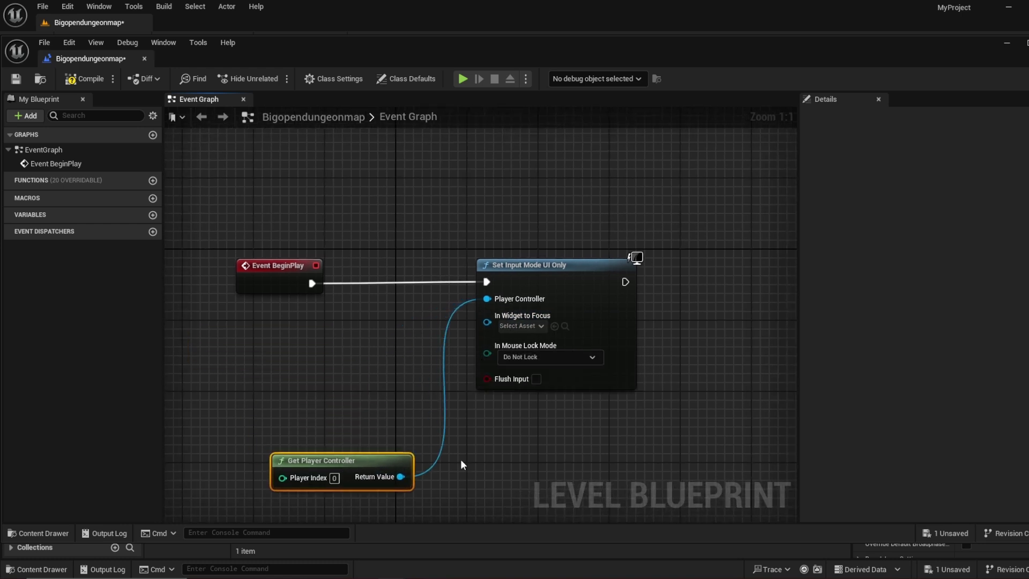
# - Add a Set Show Mouse Cursor node targeting Get Player Controller's return value and execute it after Set Input Mode UI Only
pyautogui.moveTo(462, 464); pyautogui.dragTo(381, 416, button='right')
pyautogui.moveTo(321, 427); pyautogui.dragTo(683, 415)
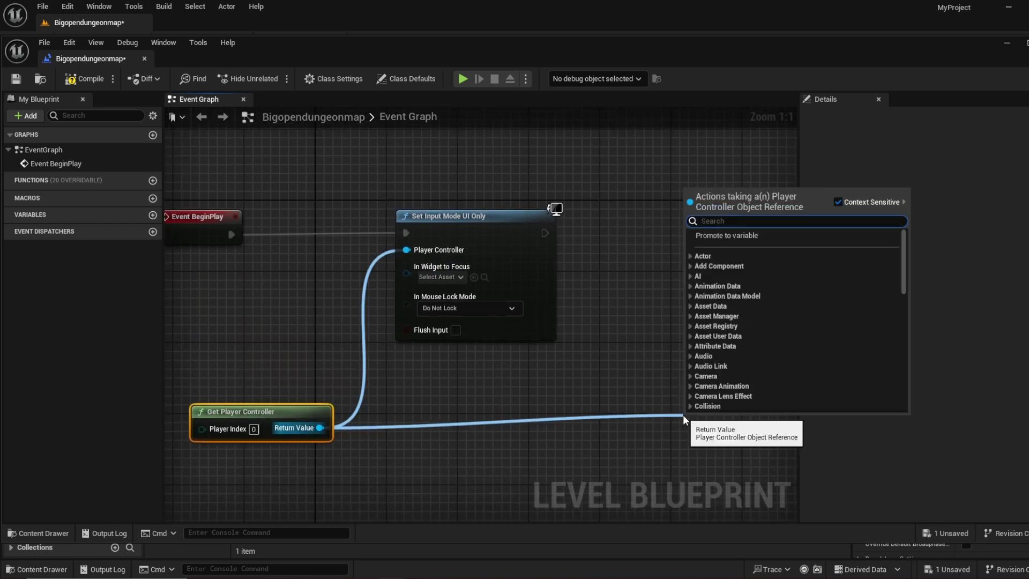
pyautogui.write('set mouse')
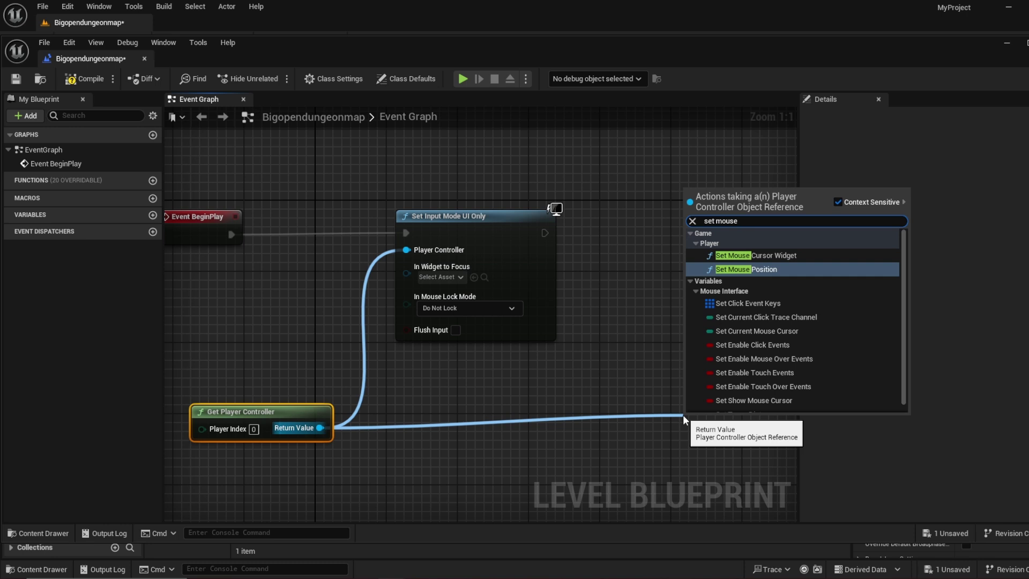
pyautogui.press('BackSpace')
pyautogui.press('BackSpace')
pyautogui.press('BackSpace')
pyautogui.press('BackSpace')
pyautogui.press('BackSpace')
pyautogui.write('cursor')
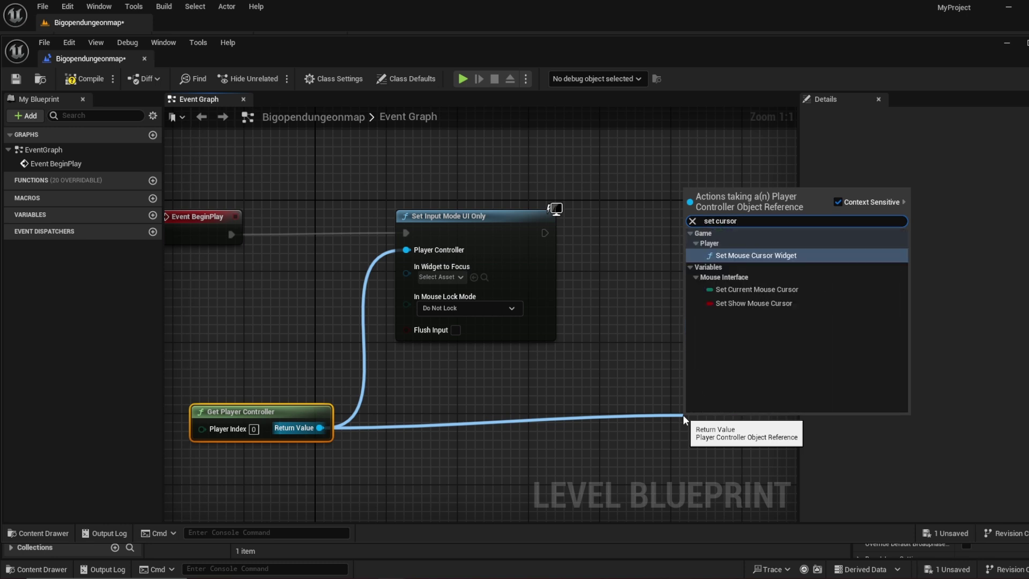
pyautogui.click(746, 304)
pyautogui.moveTo(659, 249); pyautogui.dragTo(545, 233)
pyautogui.click(705, 242)
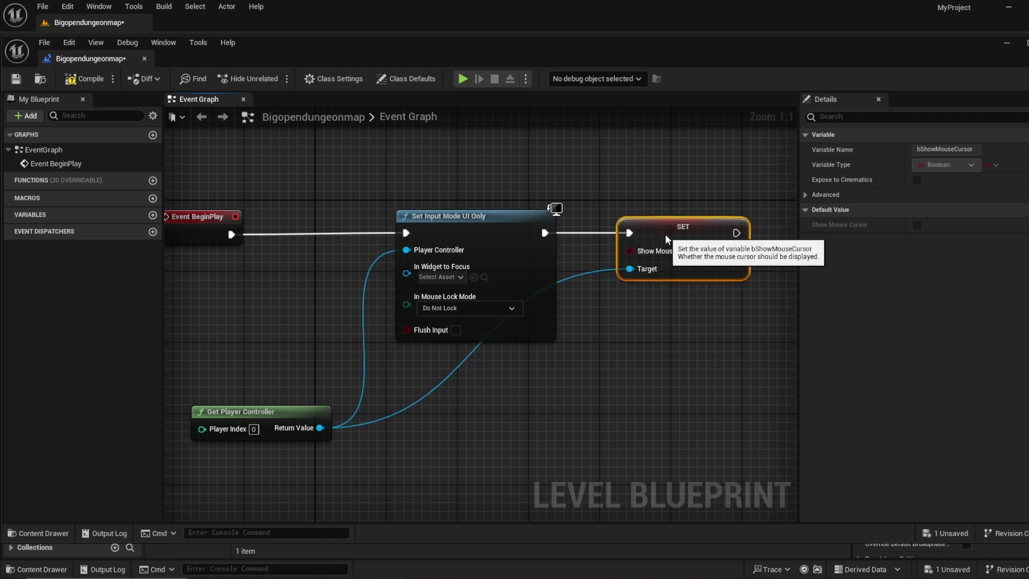
# - Enable Show Mouse Cursor on the SET node, save the Level Blueprint, and return to the level editor
pyautogui.click(11, 81)
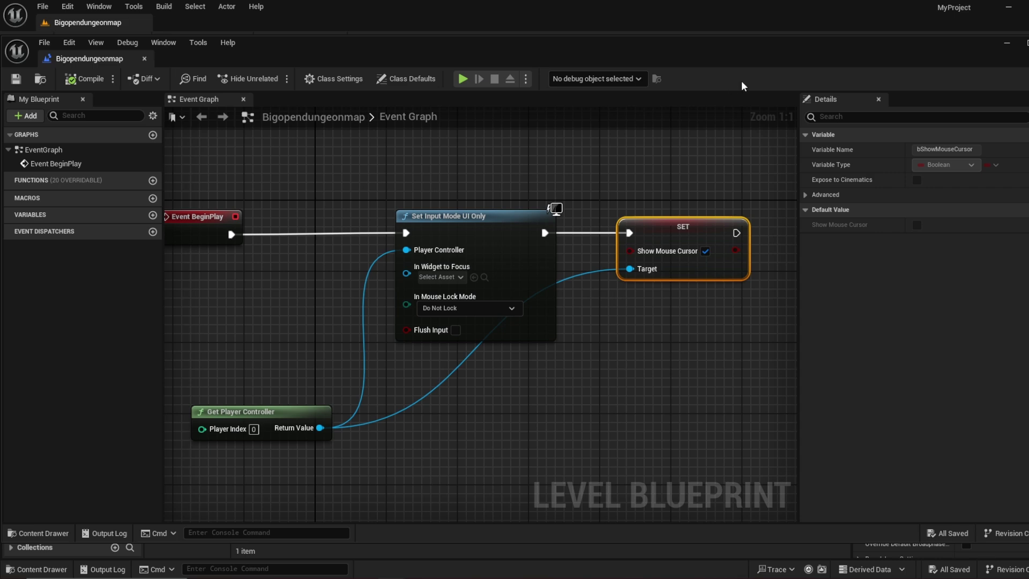
pyautogui.click(1005, 45)
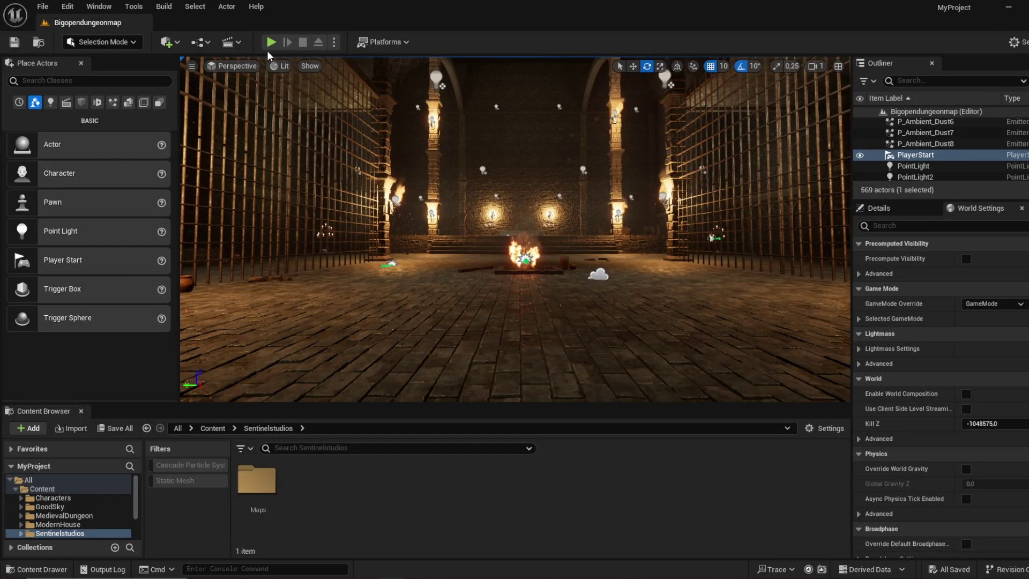
# - Play the level in the viewport to check the starting view and mouse cursor, and stop the session
pyautogui.click(267, 44)
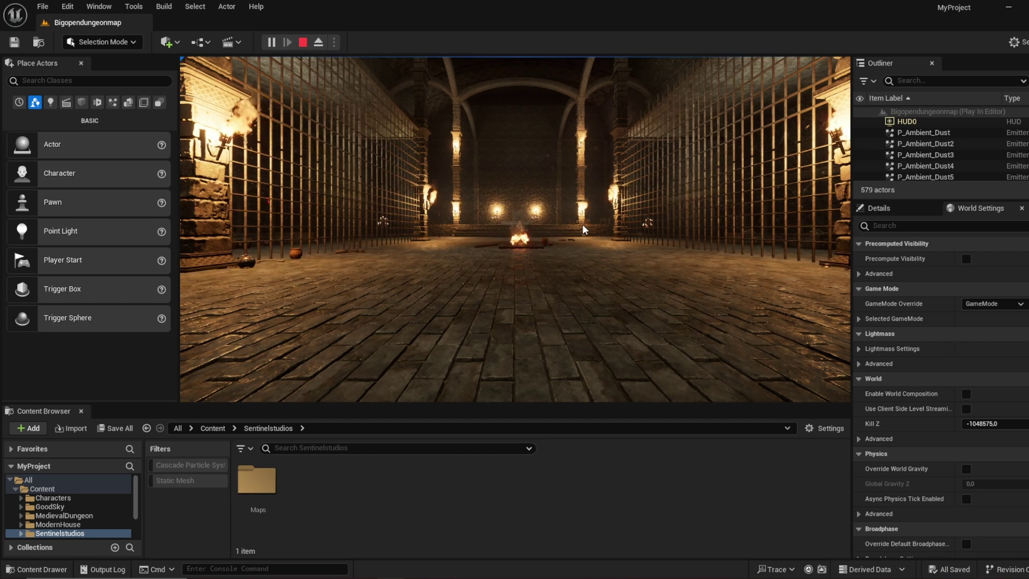
pyautogui.click(303, 42)
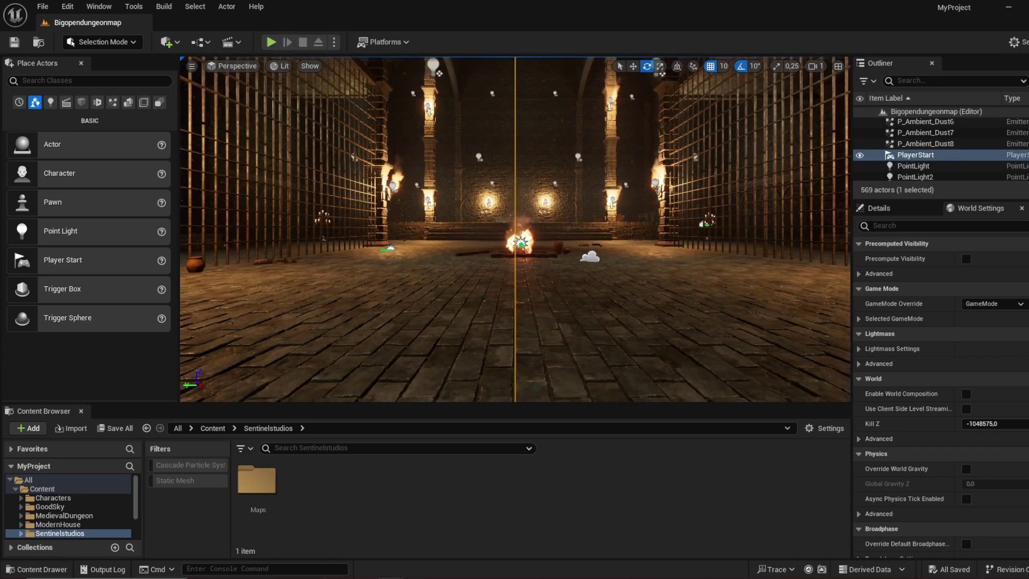
# - Create a Widget Blueprint with User Widget as parent class in the Sentinelstudios folder and name it W_MainMenu
pyautogui.moveTo(392, 578)
pyautogui.click(347, 520)
pyautogui.rightClick(352, 500)
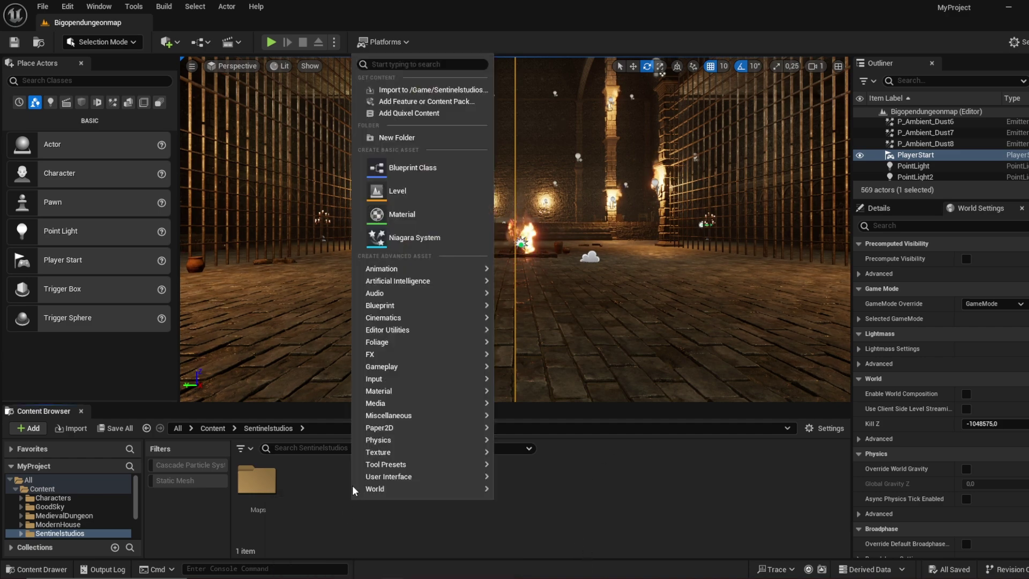
pyautogui.moveTo(416, 493)
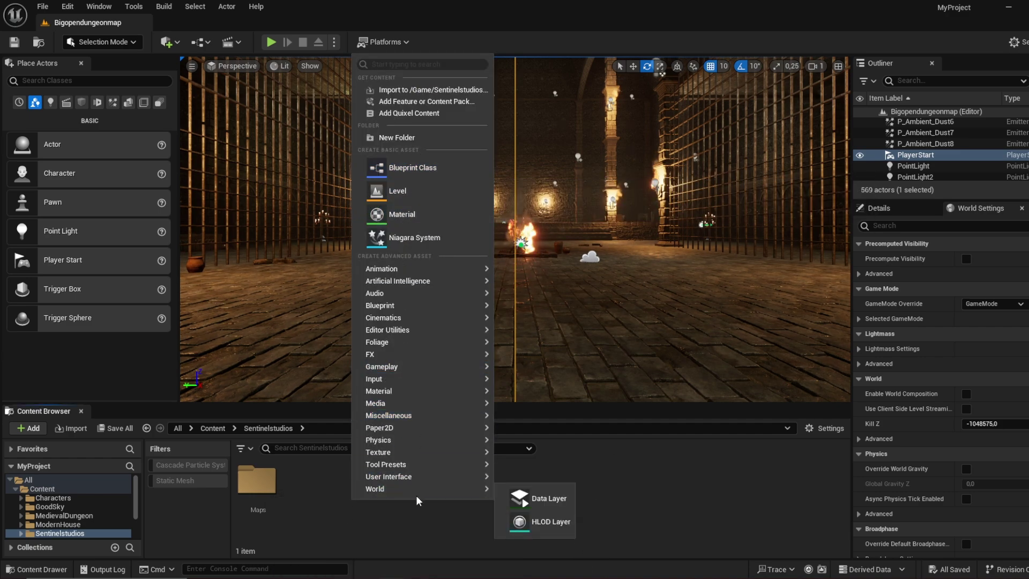
pyautogui.rightClick(323, 485)
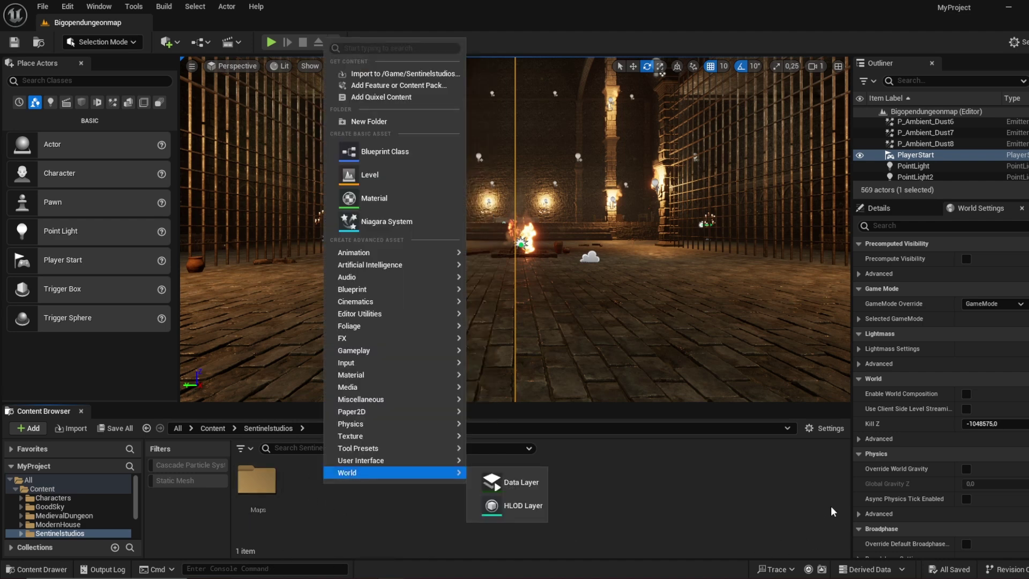
pyautogui.moveTo(427, 449)
pyautogui.moveTo(402, 462)
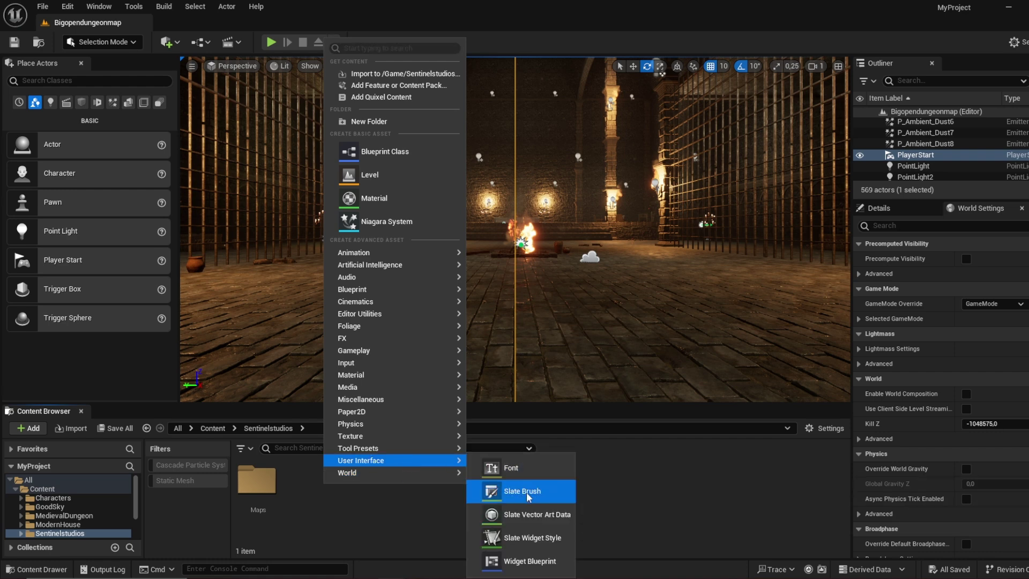
pyautogui.click(509, 554)
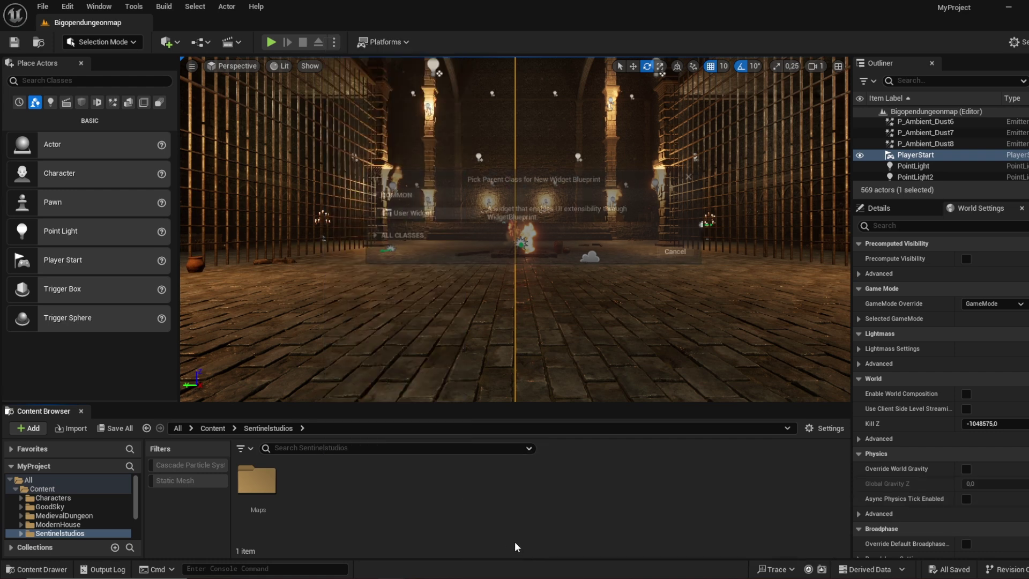
pyautogui.click(437, 213)
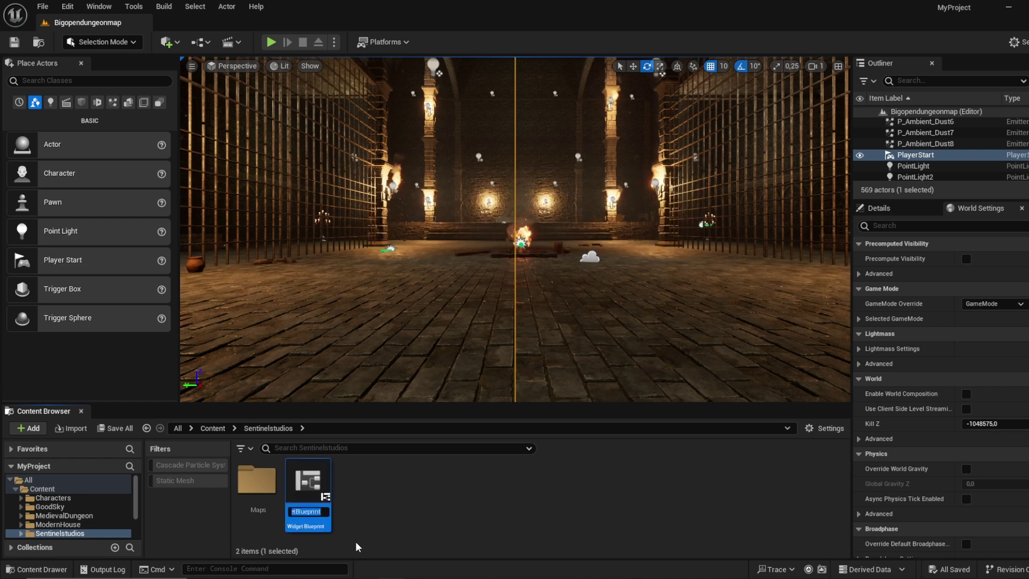
pyautogui.write('W')
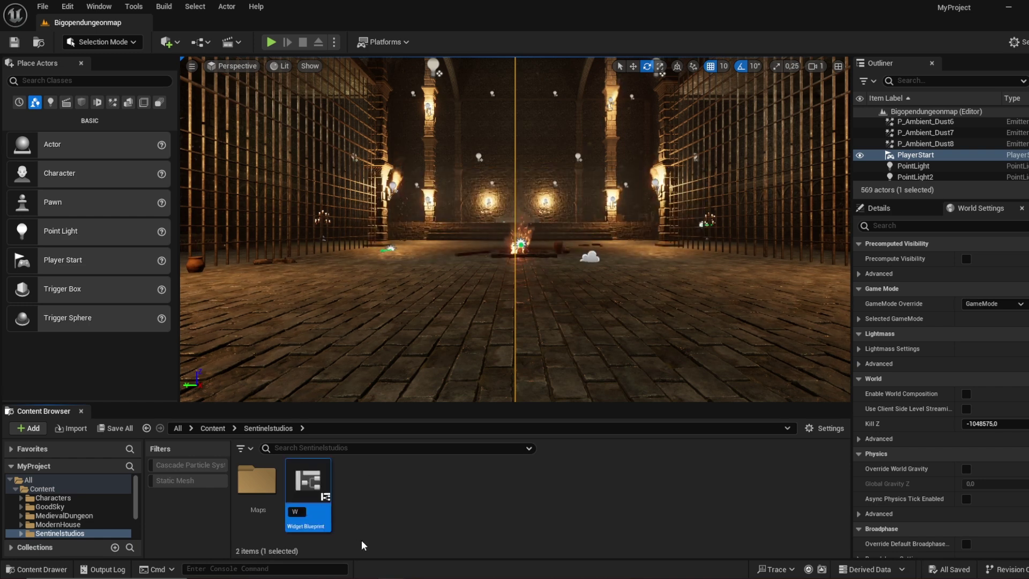
pyautogui.write('_Main')
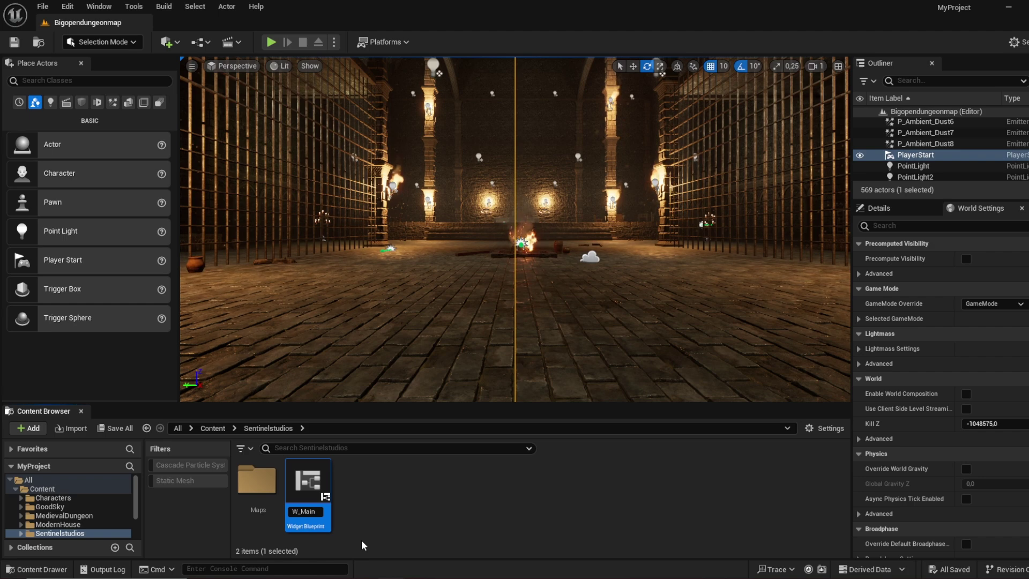
pyautogui.write('Menu')
pyautogui.press('Return')
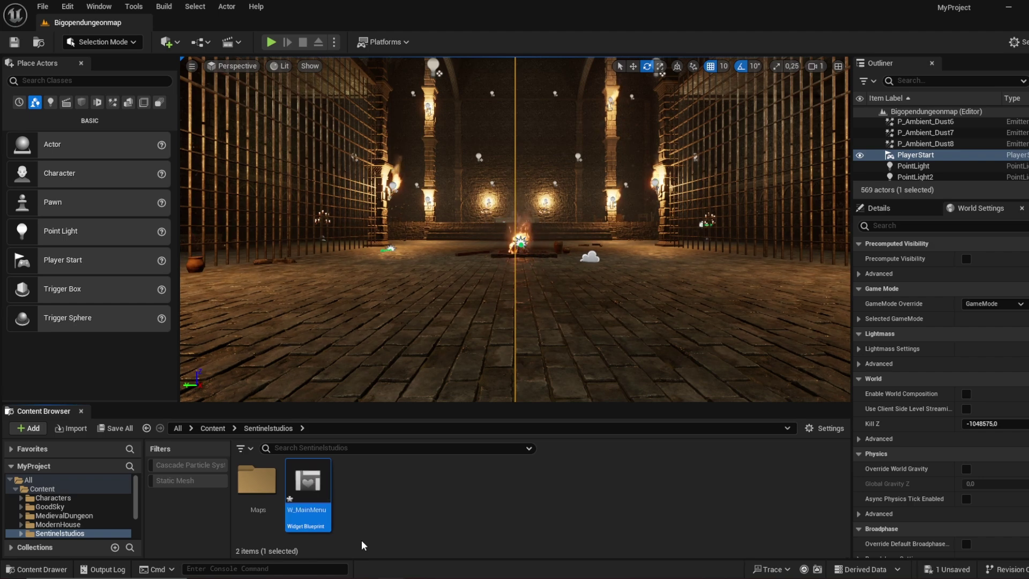
# - Open W_MainMenu in the widget designer and add a Canvas Panel as its root widget
pyautogui.press('Return')
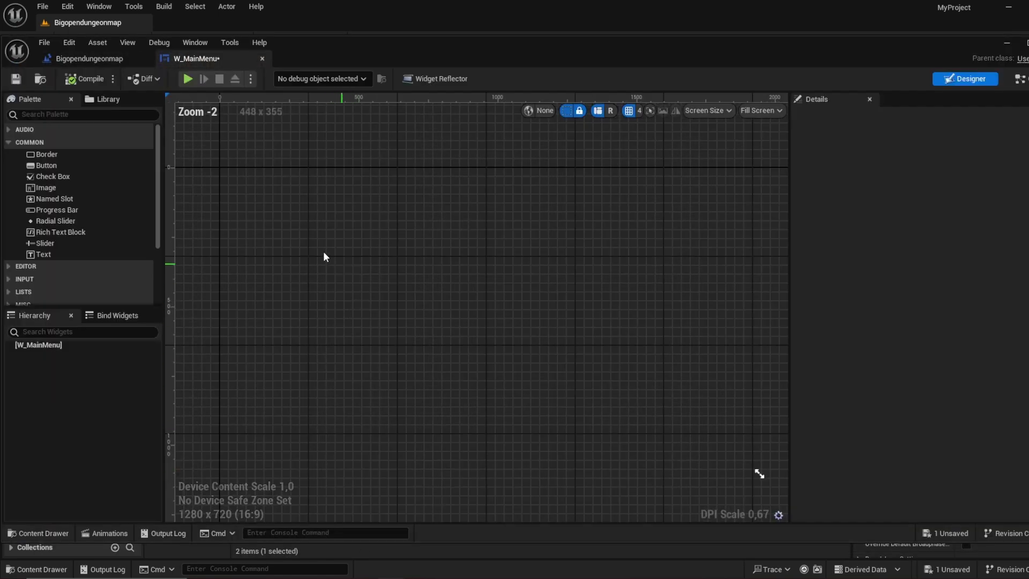
pyautogui.scroll(-5, 315, 240)
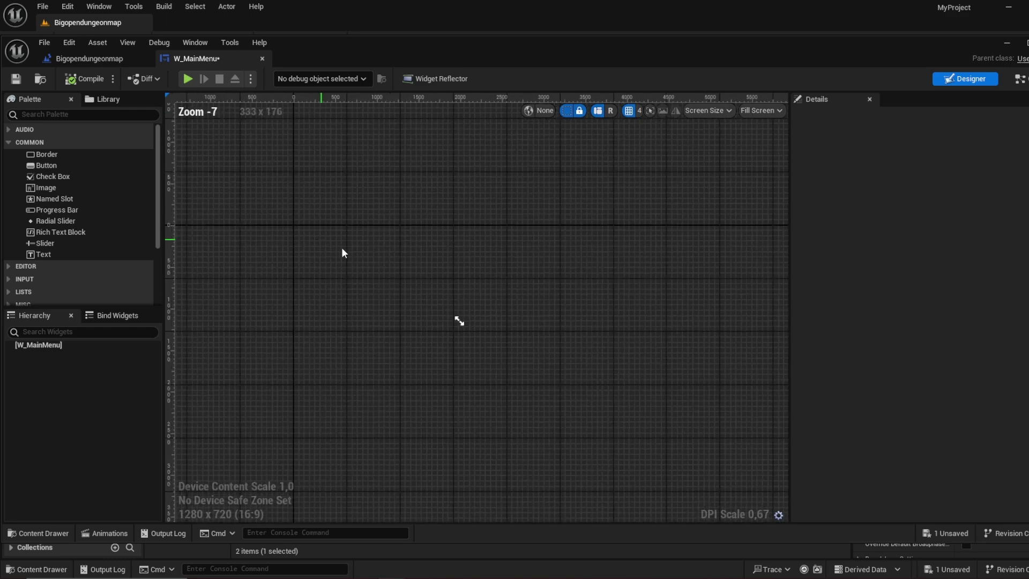
pyautogui.moveTo(343, 248); pyautogui.dragTo(368, 219, button='right')
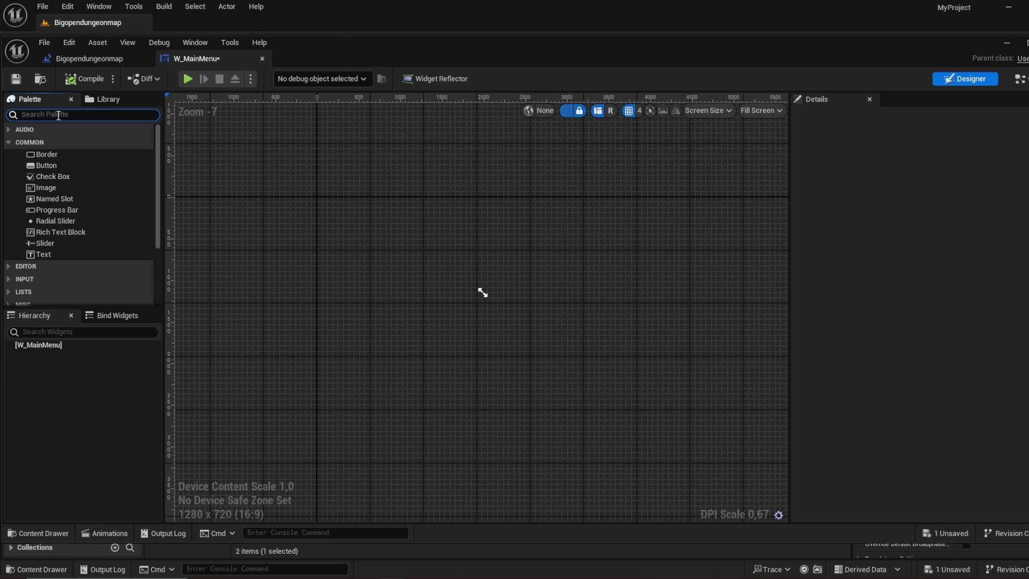
pyautogui.write('n')
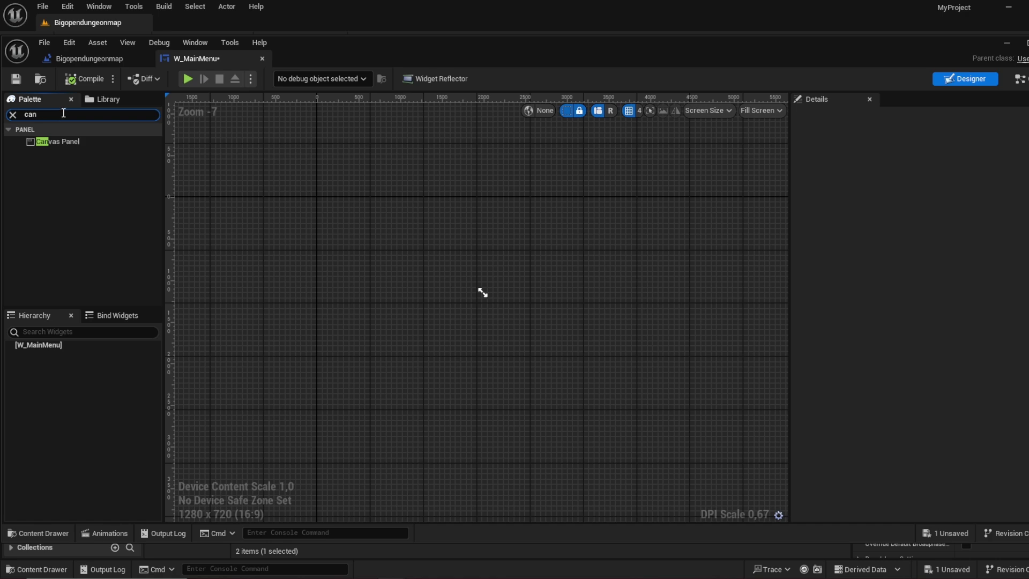
pyautogui.moveTo(55, 141); pyautogui.dragTo(60, 349)
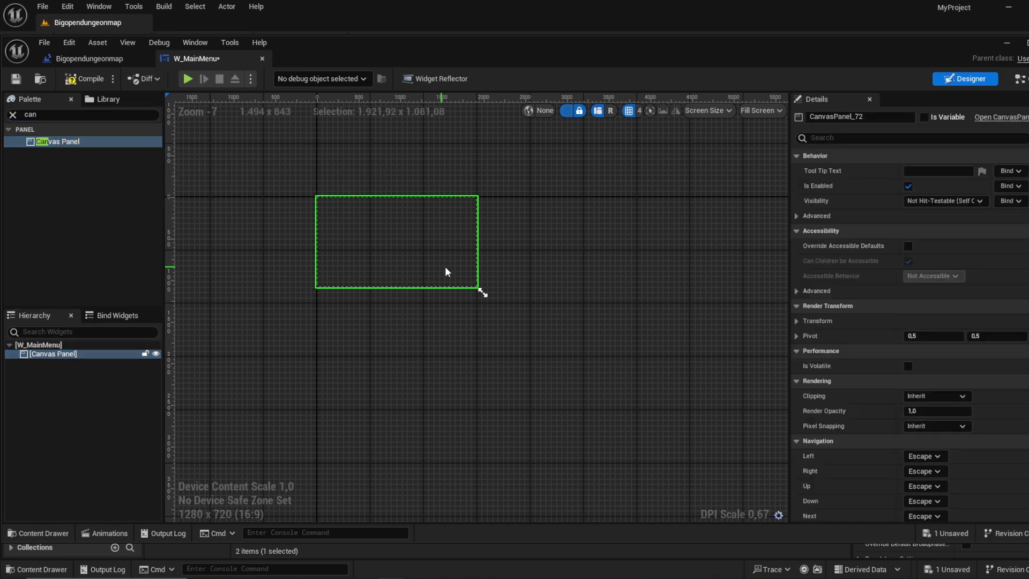
# - Place a Button in the upper middle of the Canvas Panel and set its anchor to the canvas centre
pyautogui.scroll(-1, 413, 260)
pyautogui.scroll(6, 423, 291)
pyautogui.scroll(-2, 436, 320)
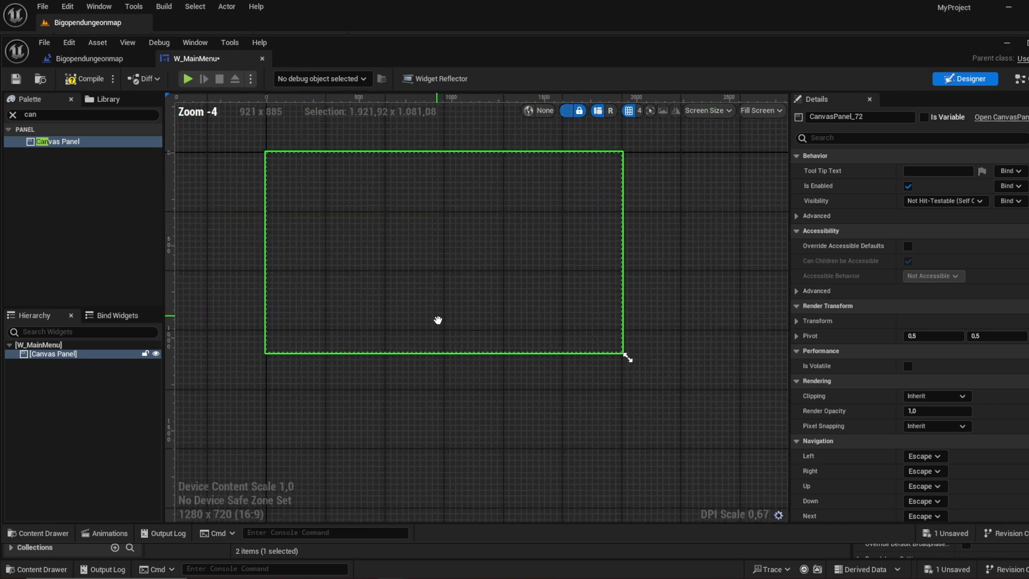
pyautogui.moveTo(439, 312); pyautogui.dragTo(442, 327, button='right')
pyautogui.scroll(1, 456, 332)
pyautogui.moveTo(476, 356); pyautogui.dragTo(525, 405, button='right')
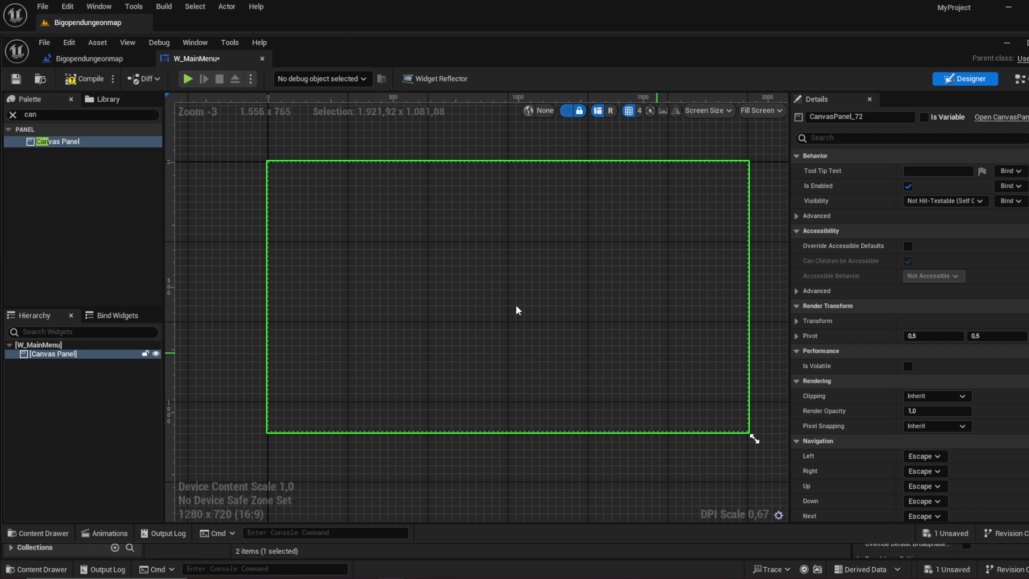
pyautogui.press('BackSpace')
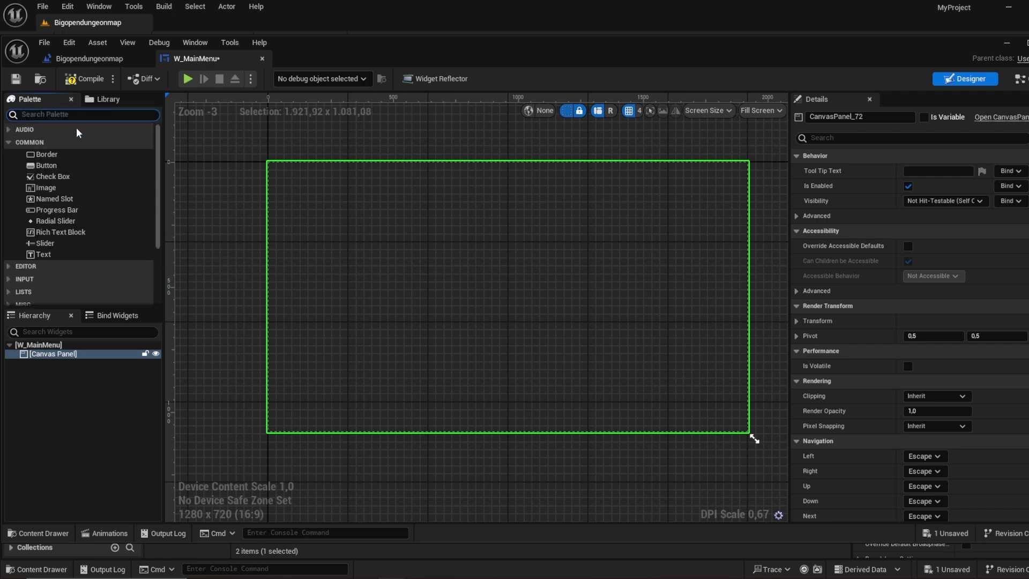
pyautogui.moveTo(72, 167); pyautogui.dragTo(498, 247)
pyautogui.click(926, 167)
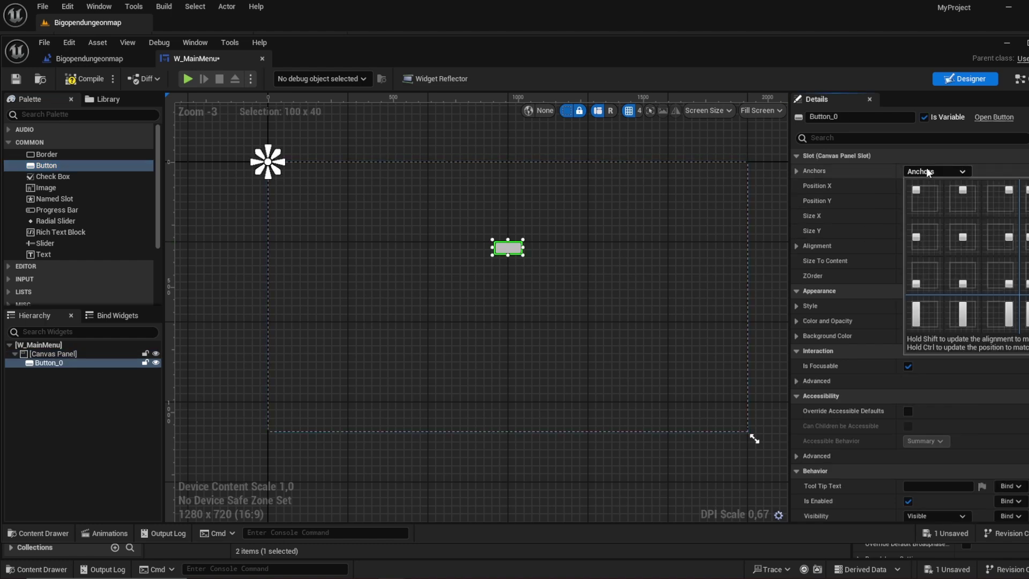
pyautogui.click(960, 234)
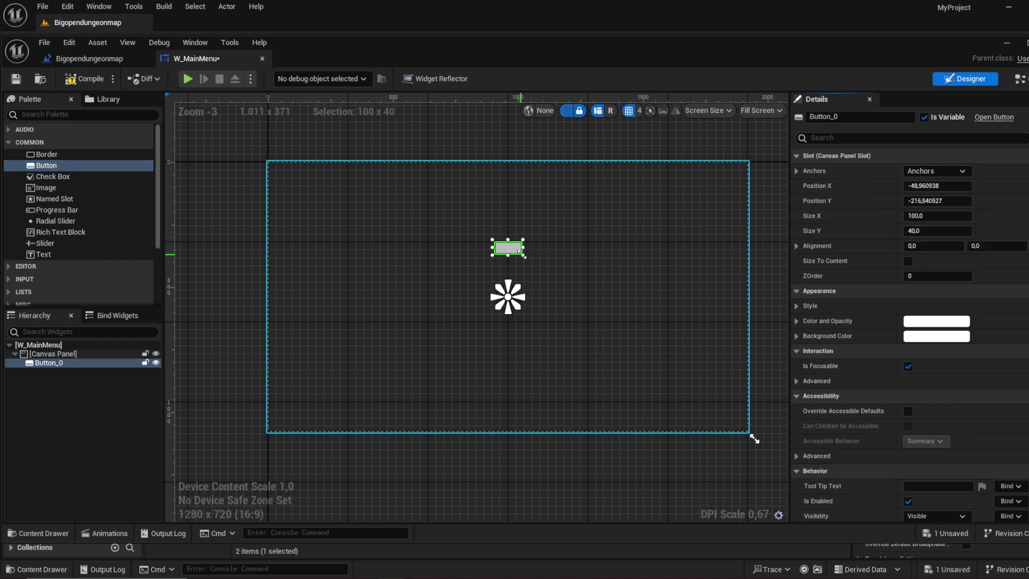
# - Resize the button to about 316 by 71 and centre it horizontally above the anchor, at about X -156, Y -217
pyautogui.moveTo(527, 256); pyautogui.dragTo(573, 263)
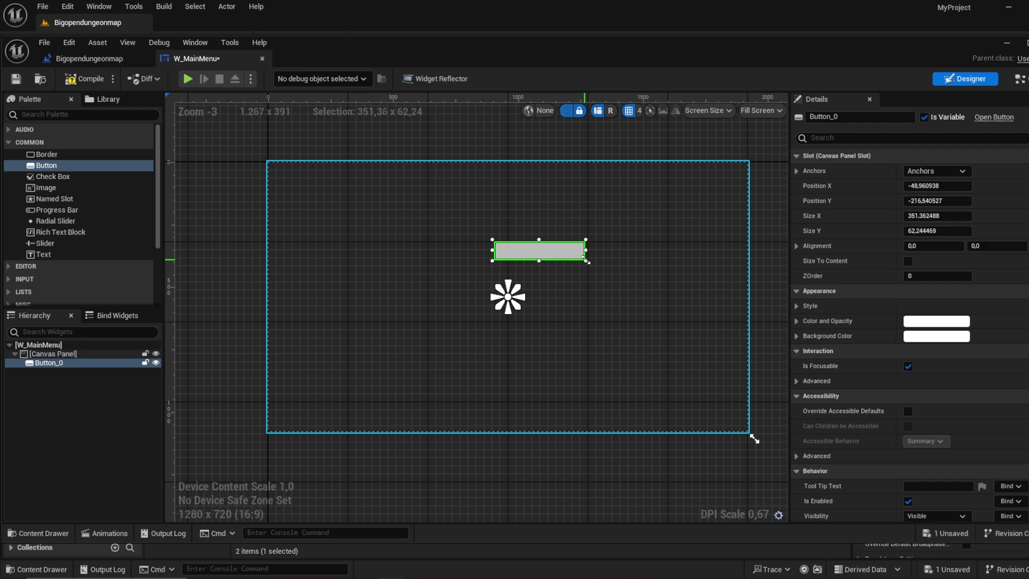
pyautogui.moveTo(589, 263)
pyautogui.mouseDown()
pyautogui.moveTo(507, 249)
pyautogui.moveTo(586, 265)
pyautogui.mouseUp()
pyautogui.scroll(5, 538, 262)
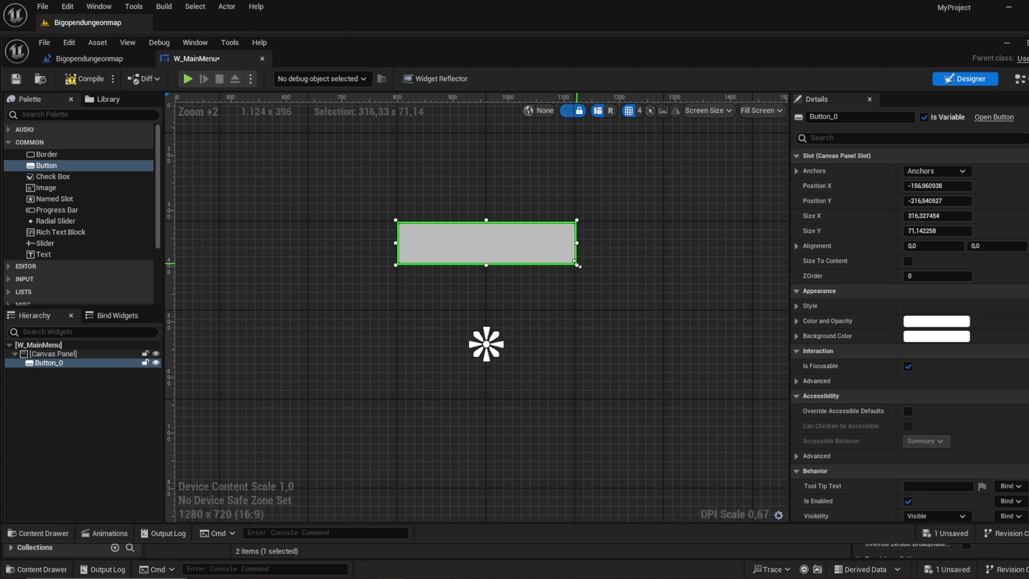
pyautogui.click(437, 283)
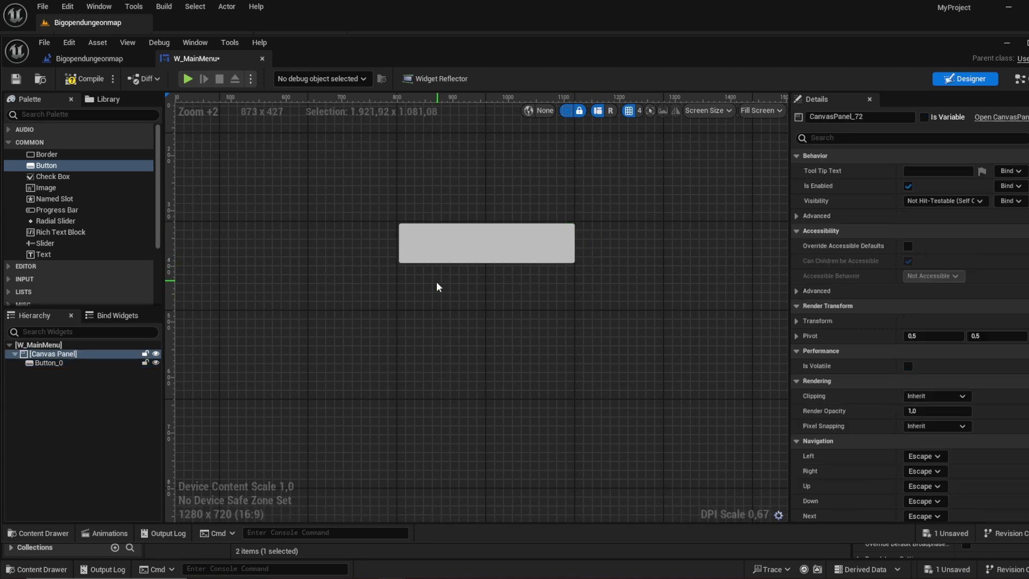
pyautogui.click(469, 251)
pyautogui.click(512, 295)
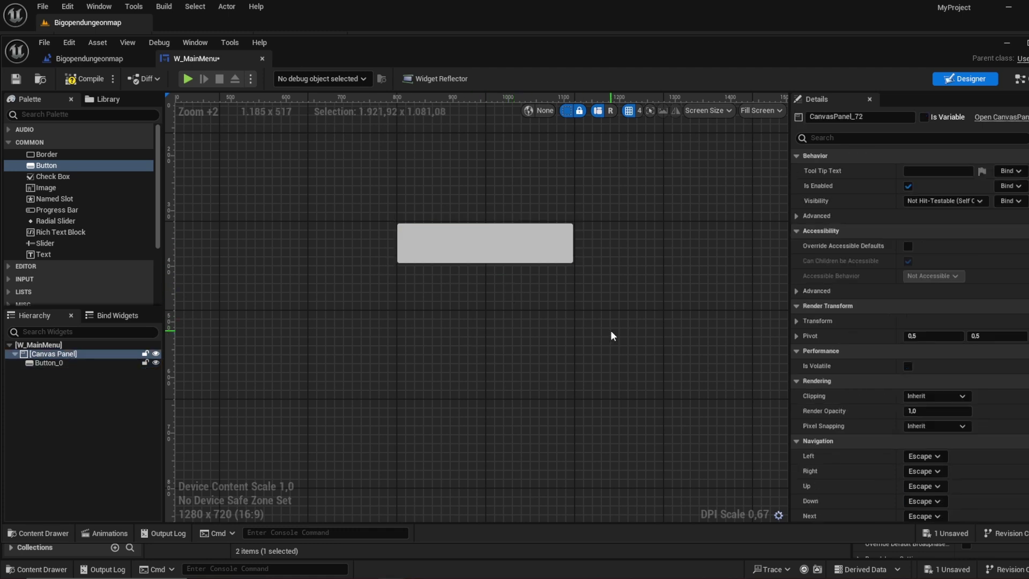
pyautogui.click(511, 262)
pyautogui.click(515, 284)
# - Add a Text widget inside the button and set its text to "Play game"
pyautogui.moveTo(479, 244); pyautogui.dragTo(518, 238, button='right')
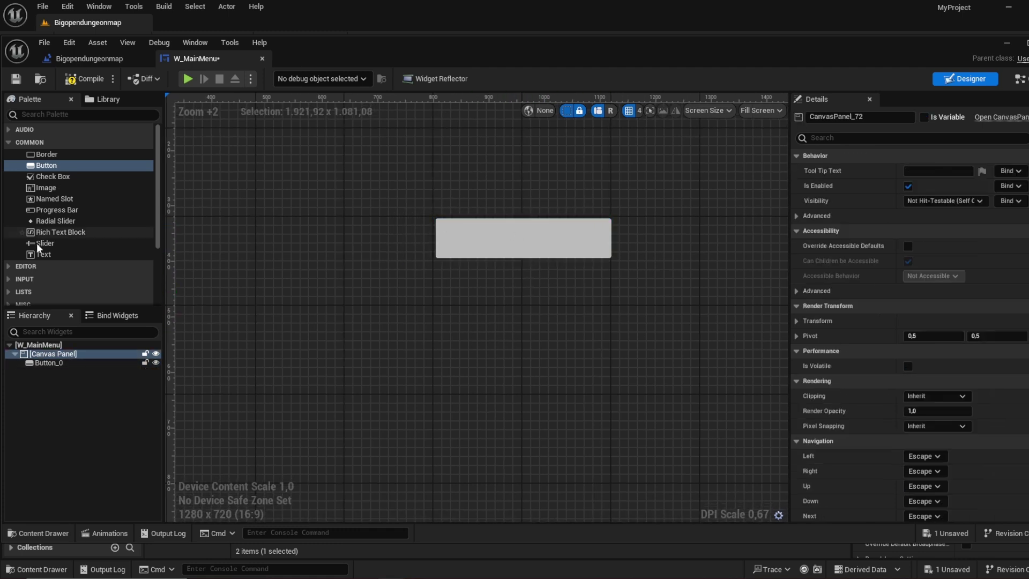
pyautogui.moveTo(44, 254); pyautogui.dragTo(530, 244)
pyautogui.click(966, 231)
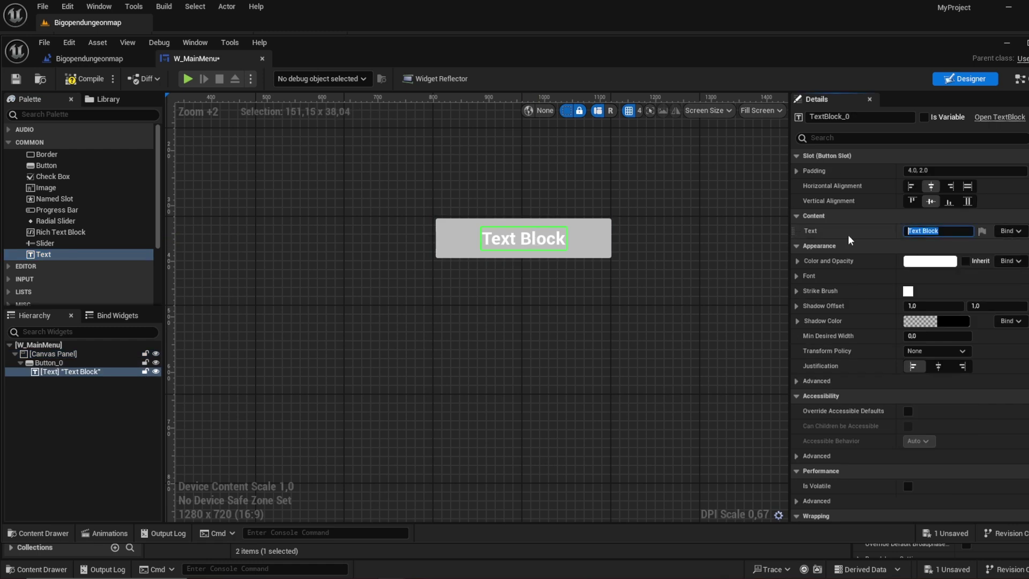
pyautogui.write('Play game')
pyautogui.press('Return')
# - Duplicate the Play game button and place the copy below the original, at about X -161, Y -57
pyautogui.click(589, 236)
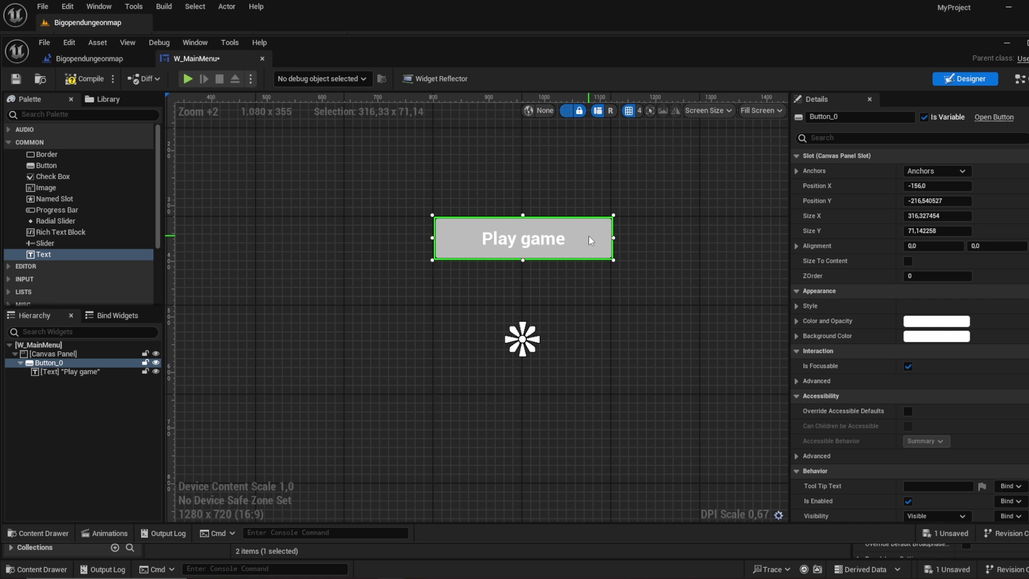
pyautogui.hotkey('ctrl', 'd')
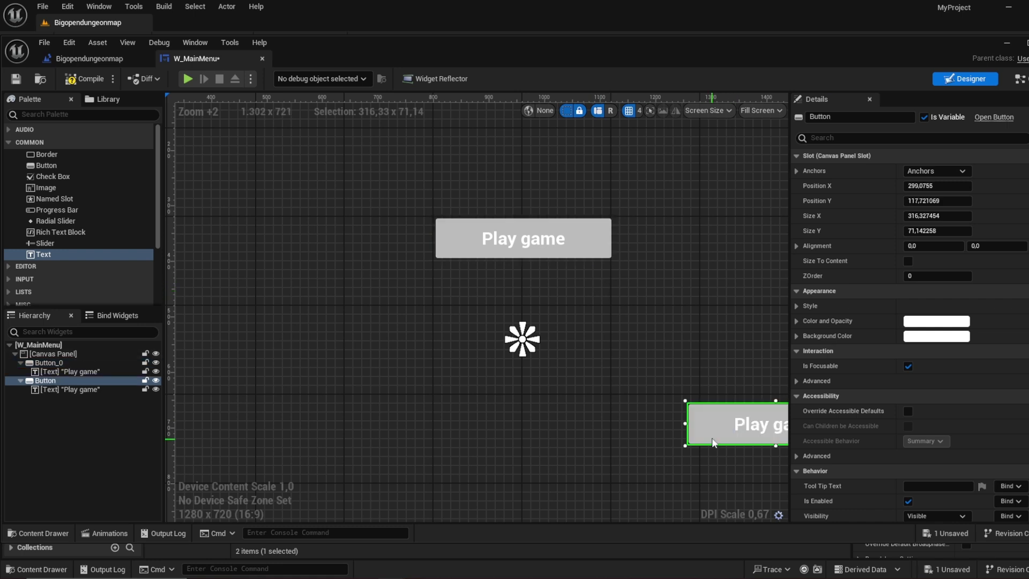
pyautogui.moveTo(707, 437); pyautogui.dragTo(452, 340)
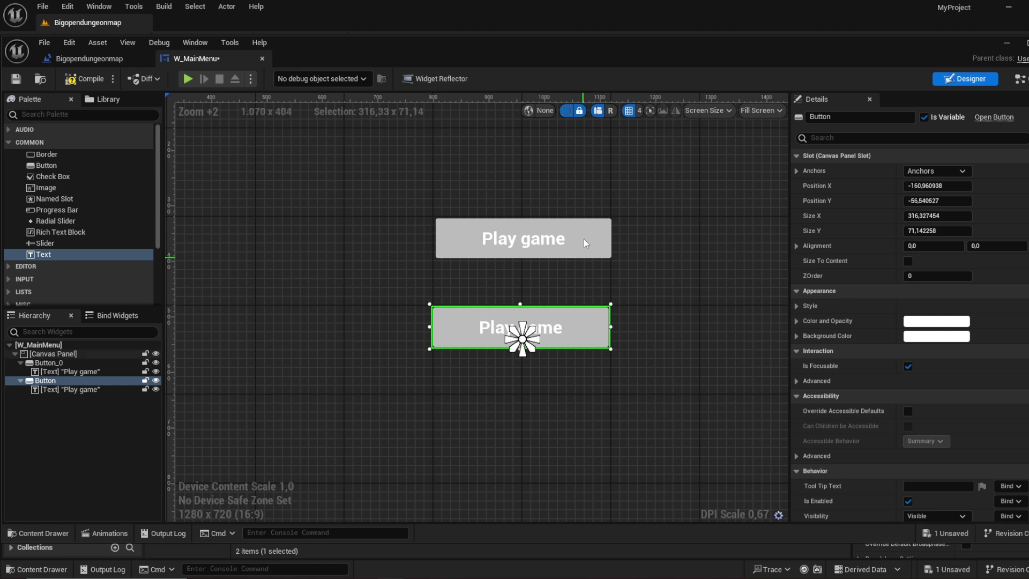
# - Set the lower button's text to "Settings" and select that button on the canvas
pyautogui.click(522, 337)
pyautogui.click(914, 231)
pyautogui.hotkey('ctrl', 'a')
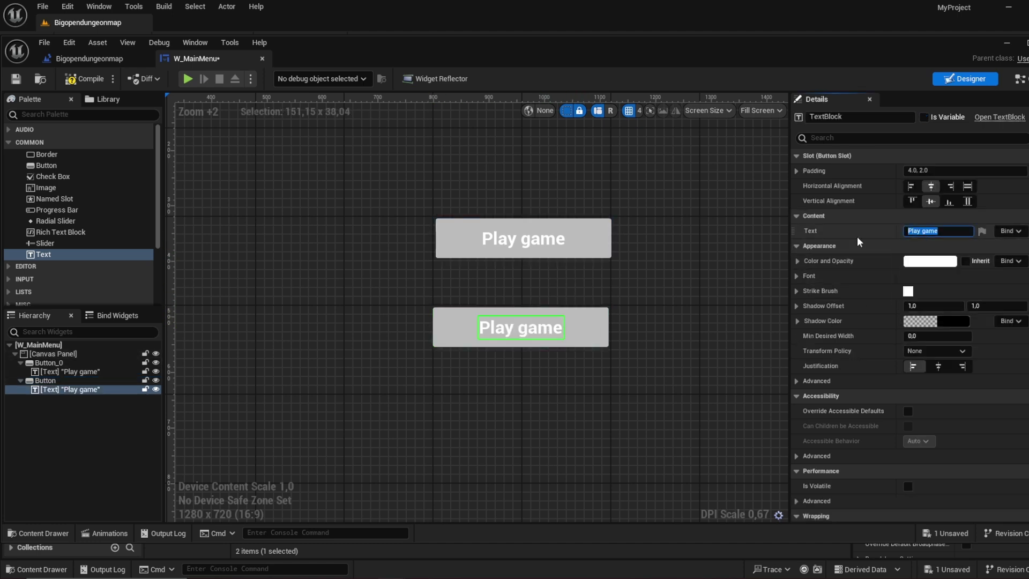
pyautogui.write('Settings')
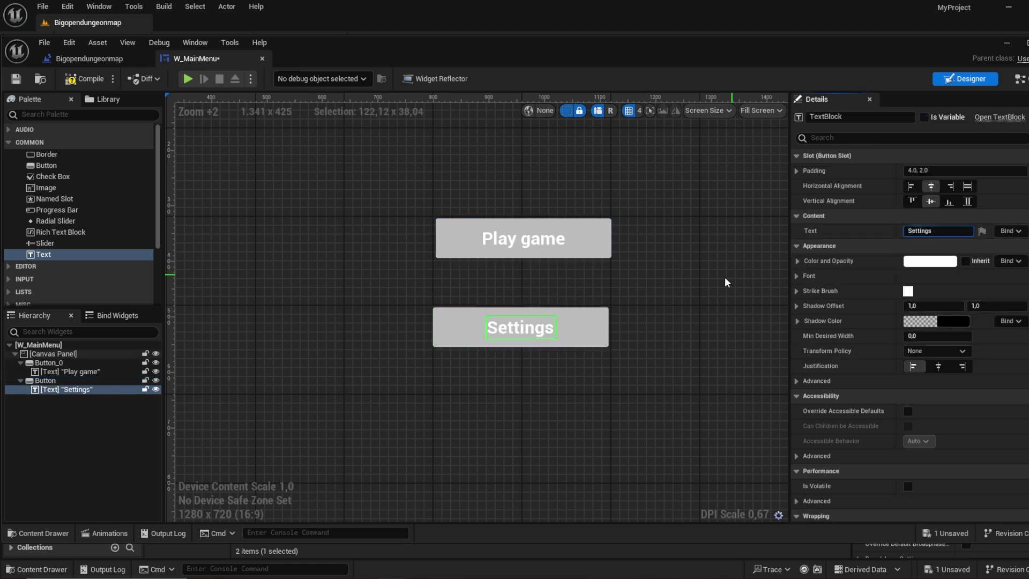
pyautogui.click(592, 330)
pyautogui.moveTo(652, 349); pyautogui.dragTo(660, 274, button='right')
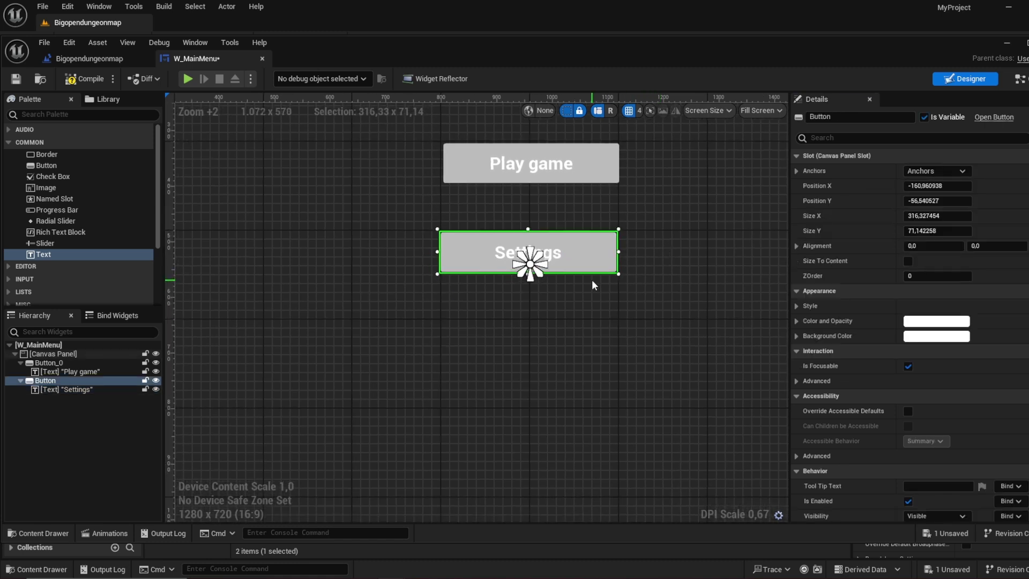
# - Duplicate the Settings button, place the copy below it at about X -157, Y 103, and set its text to "Quit"
pyautogui.hotkey('ctrl', 'd')
pyautogui.moveTo(696, 328); pyautogui.dragTo(474, 344)
pyautogui.click(531, 342)
pyautogui.click(912, 231)
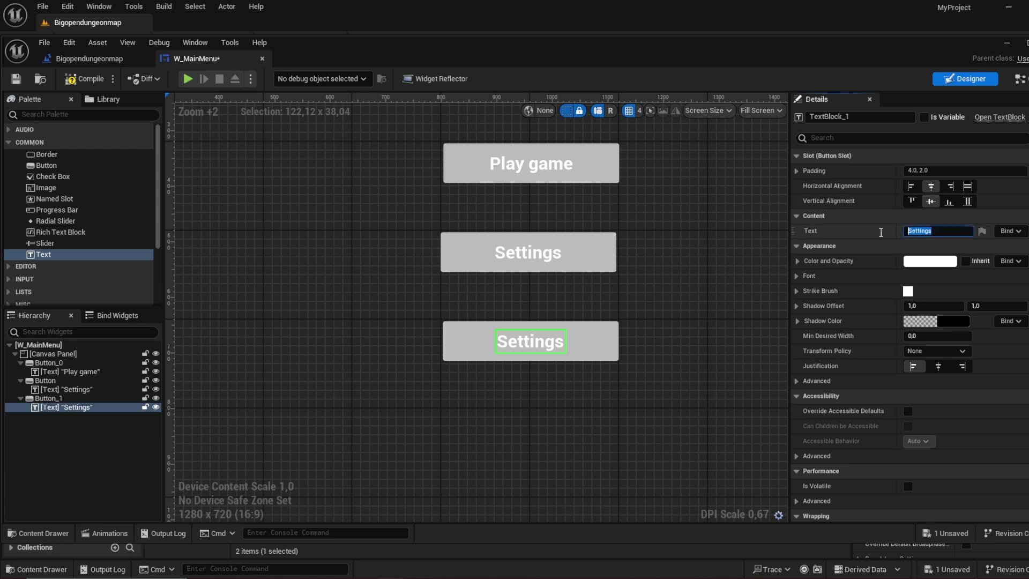
pyautogui.write('Quit')
pyautogui.press('Return')
pyautogui.click(670, 356)
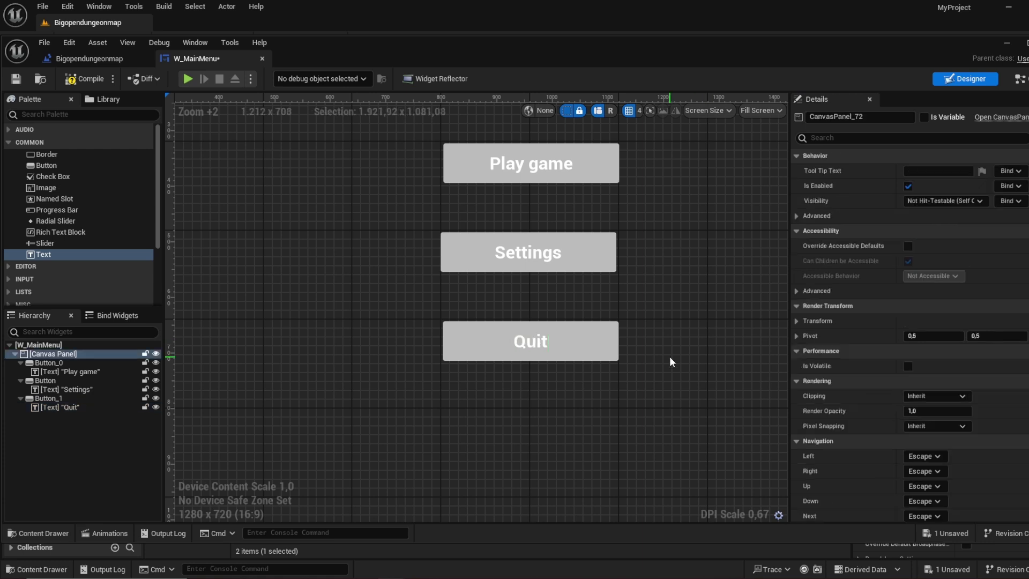
# - Select the Play game, Settings and Quit buttons together and set the alpha of their Hovered style tint to 0.8
pyautogui.click(575, 340)
pyautogui.click(598, 146)
pyautogui.click(591, 252)
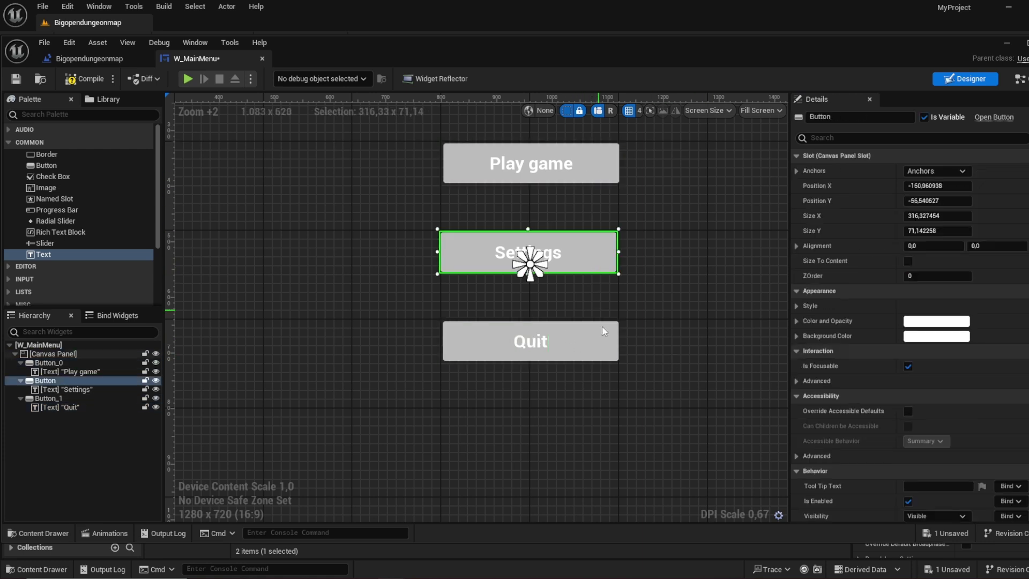
pyautogui.keyDown('ctrl'); pyautogui.click(603, 346); pyautogui.keyUp('ctrl')
pyautogui.keyDown('ctrl'); pyautogui.click(607, 155); pyautogui.keyUp('ctrl')
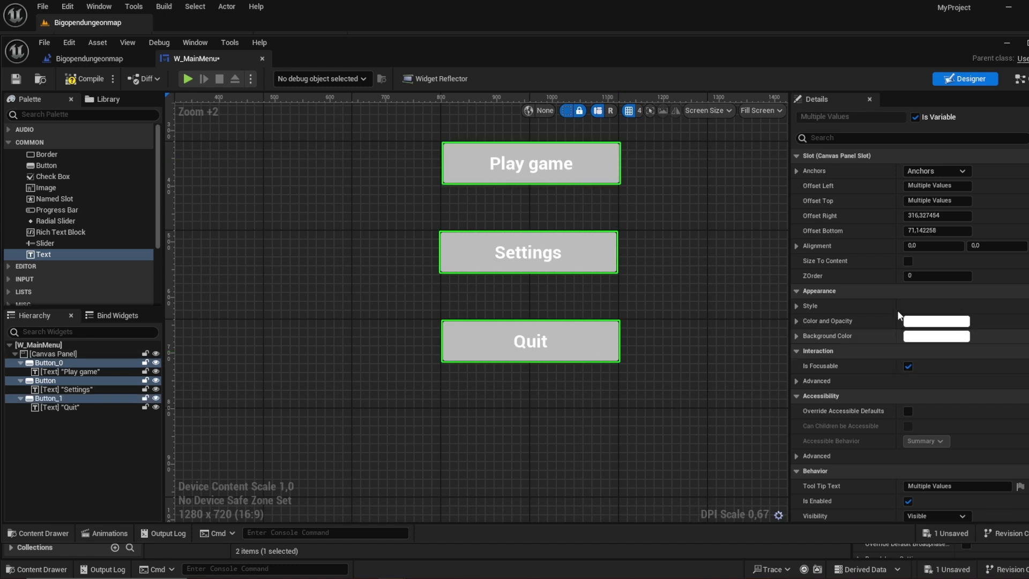
pyautogui.click(796, 305)
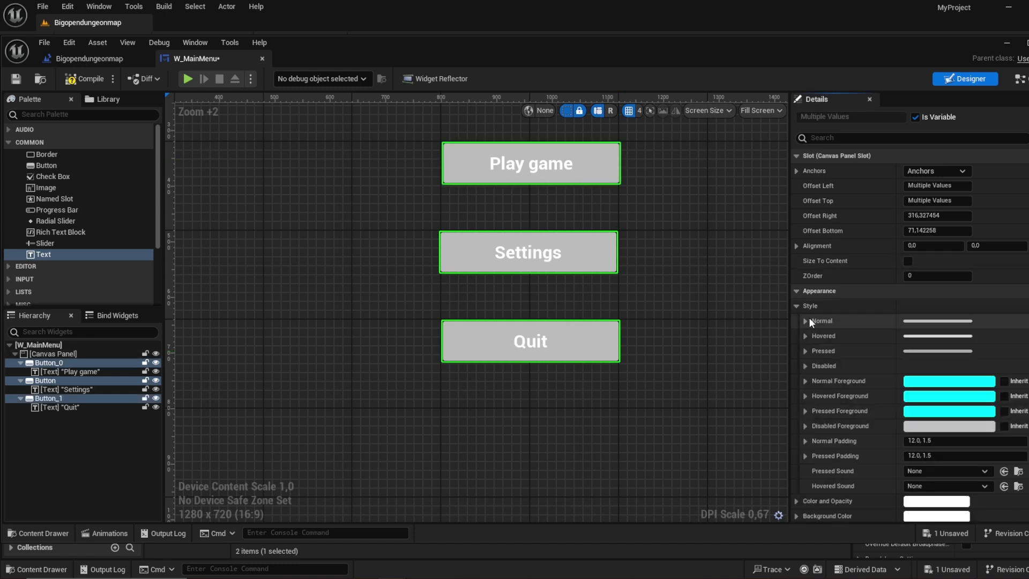
pyautogui.click(805, 321)
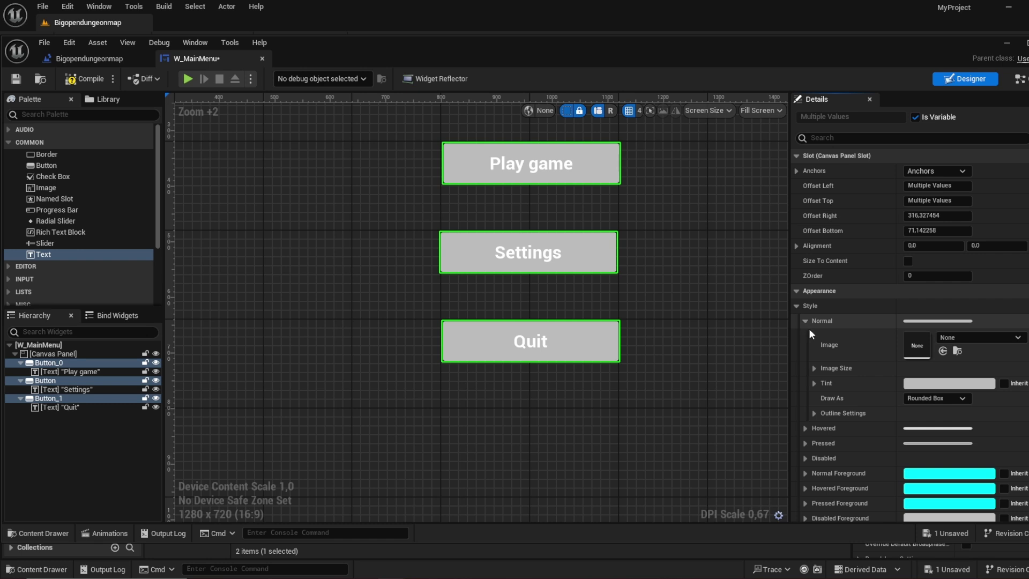
pyautogui.click(815, 383)
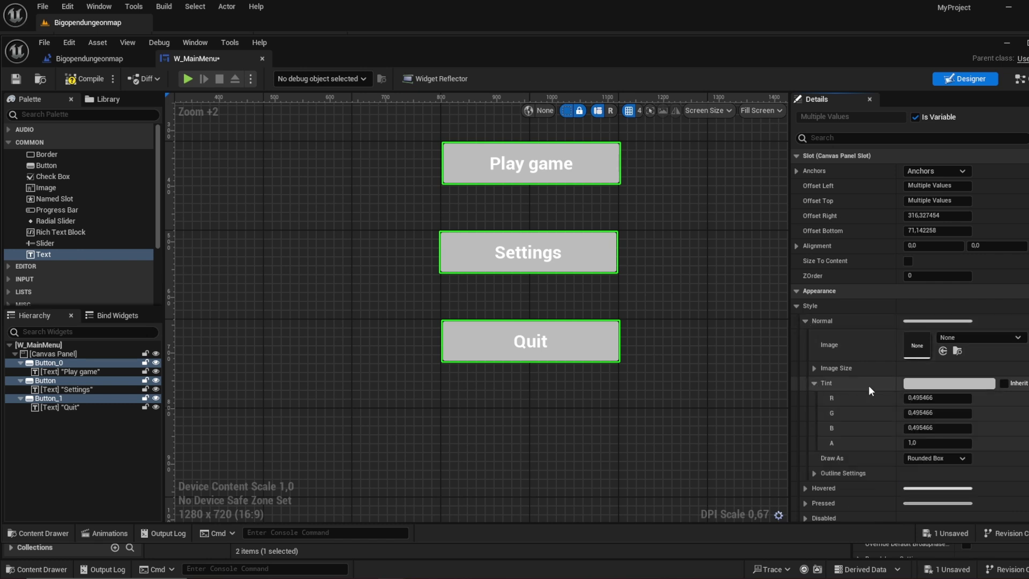
pyautogui.scroll(-1, 870, 391)
pyautogui.scroll(-1, 872, 394)
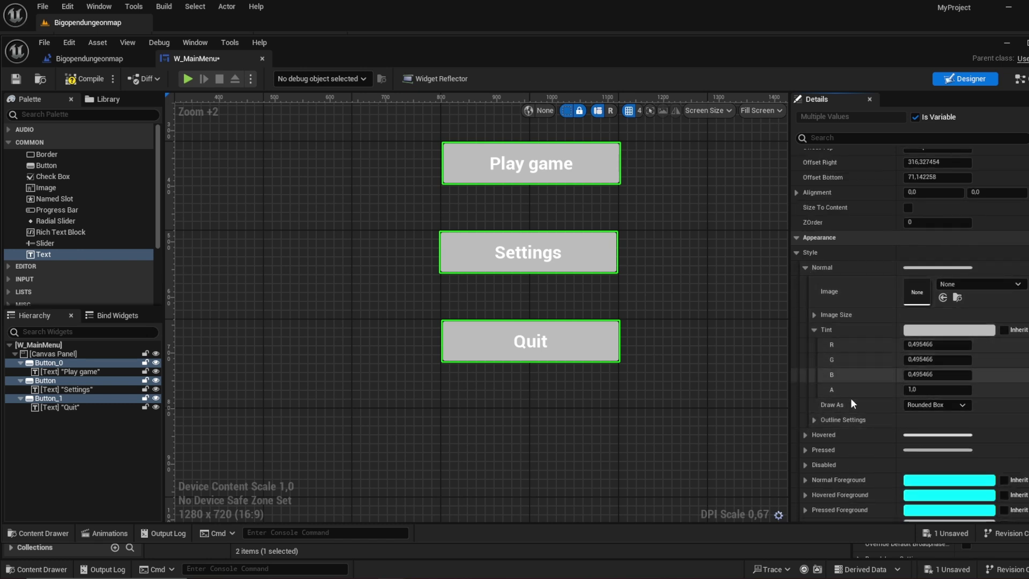
pyautogui.scroll(-1, 851, 398)
pyautogui.click(805, 347)
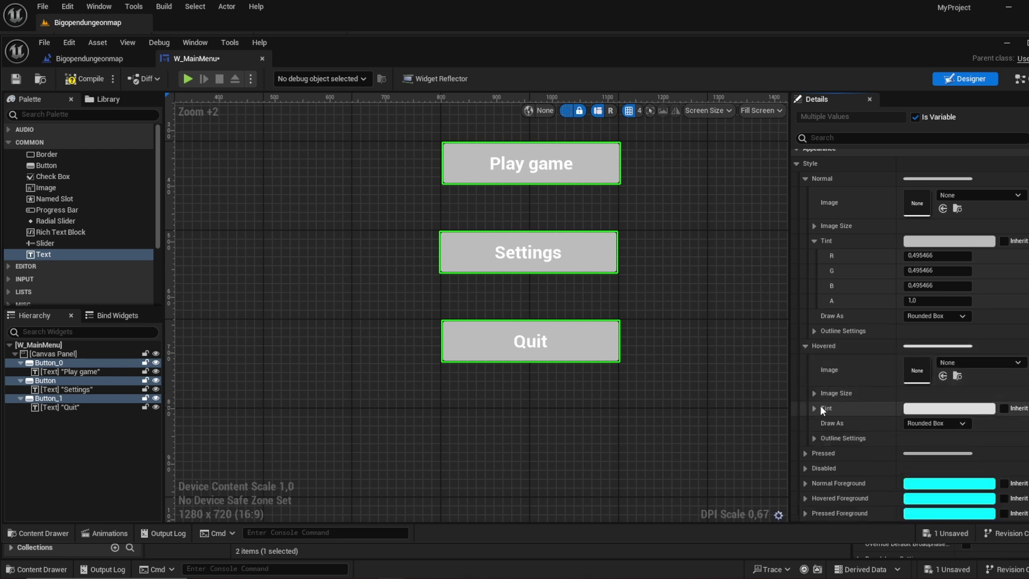
pyautogui.click(817, 408)
pyautogui.scroll(-1, 847, 418)
pyautogui.click(928, 450)
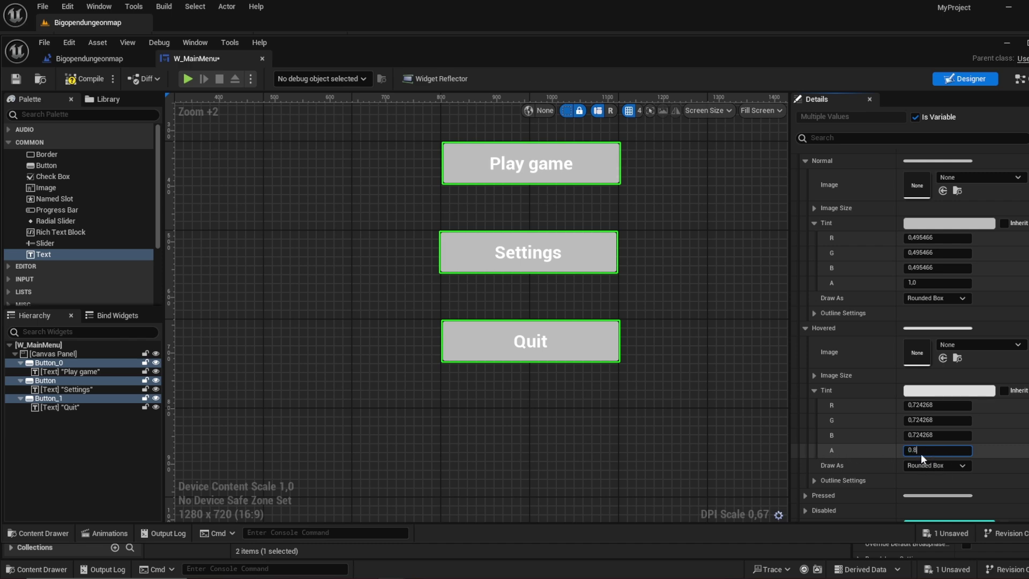
pyautogui.write('0.8')
# - Set the alpha of the three buttons' Pressed style tint to 0.5
pyautogui.scroll(-1, 866, 455)
pyautogui.click(805, 442)
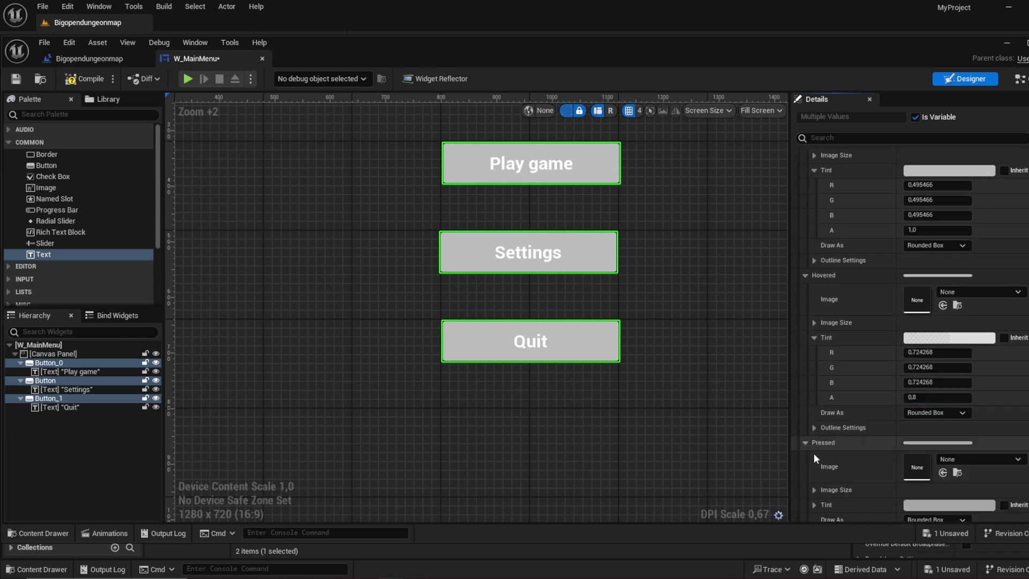
pyautogui.scroll(-2, 816, 458)
pyautogui.click(815, 416)
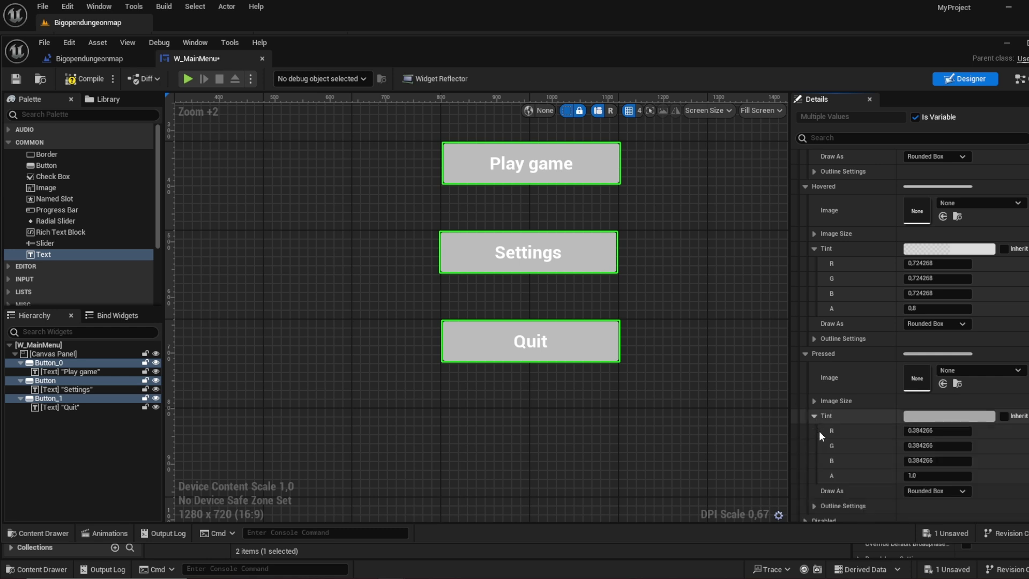
pyautogui.click(925, 475)
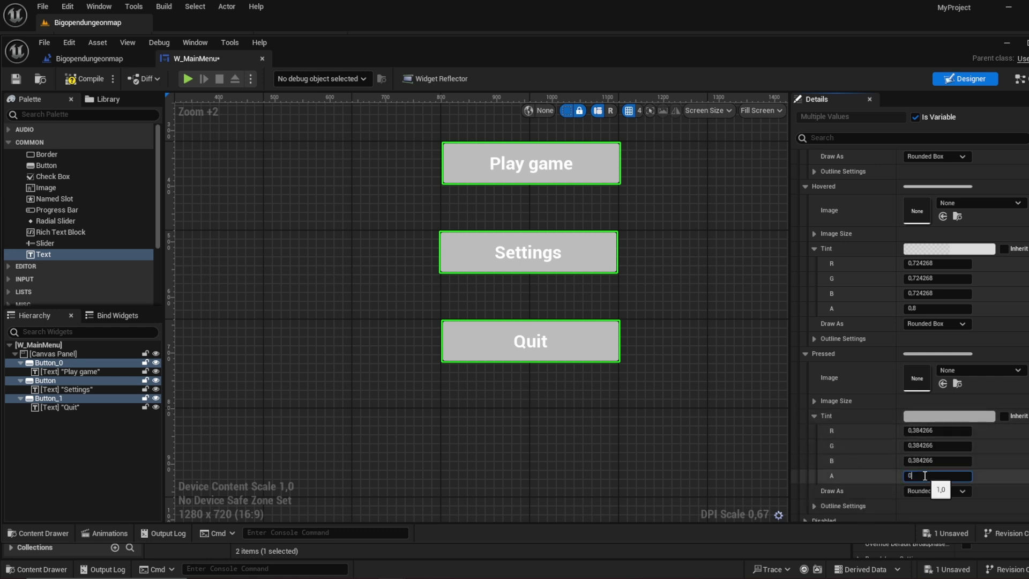
# - Assign Camera_Shutter as the Hovered Sound and Click_on_Button as the Pressed Sound for all three buttons
pyautogui.scroll(-6, 930, 476)
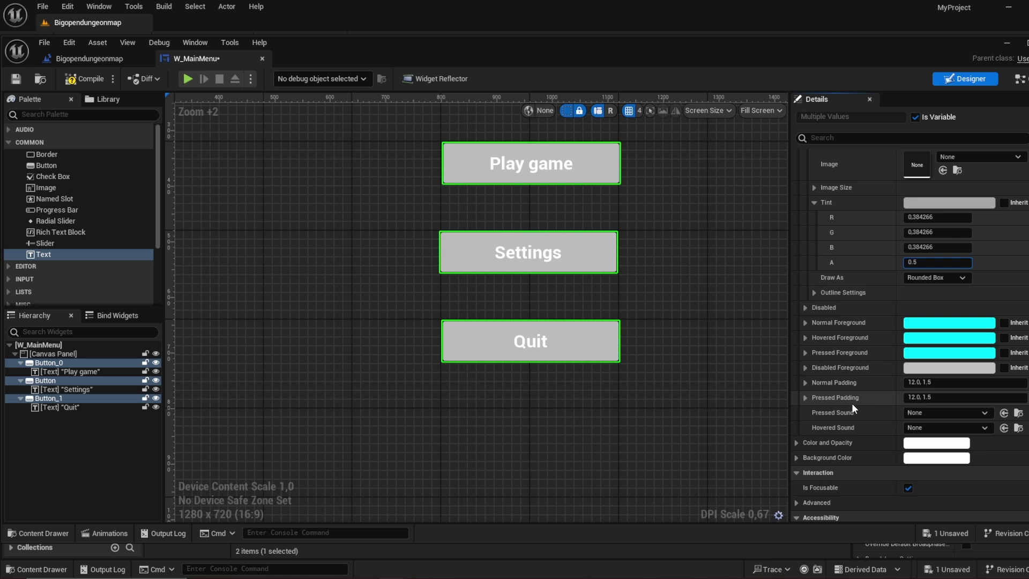
pyautogui.click(934, 424)
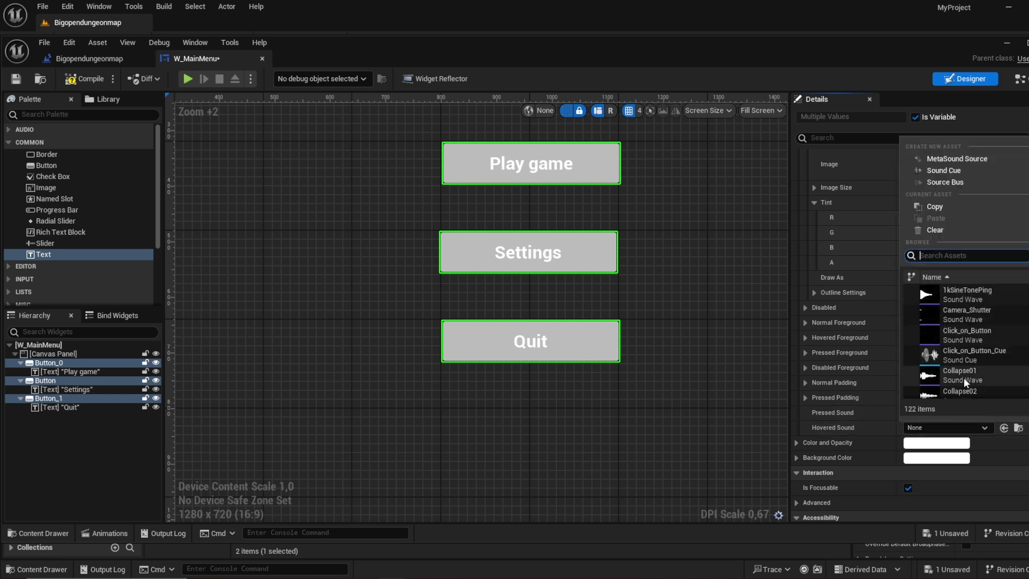
pyautogui.click(989, 317)
pyautogui.click(950, 415)
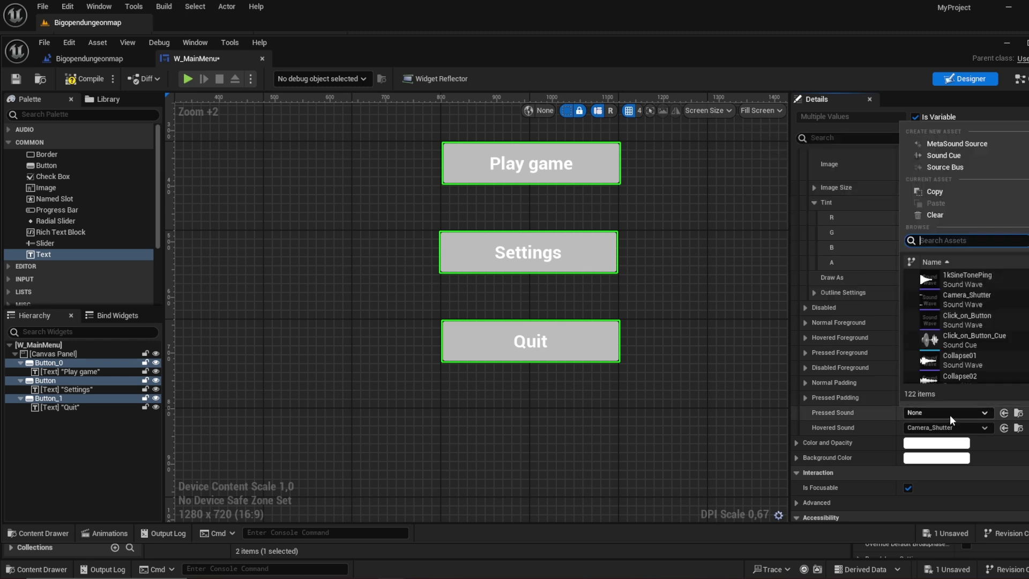
pyautogui.click(973, 318)
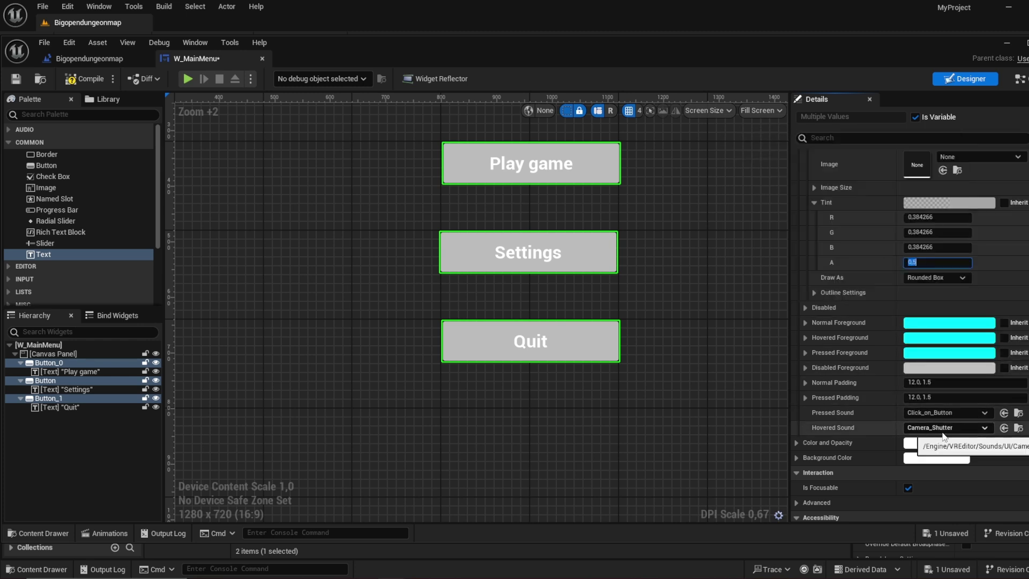
# - Select only the Quit button and add an On Clicked event for it
pyautogui.scroll(-8, 831, 442)
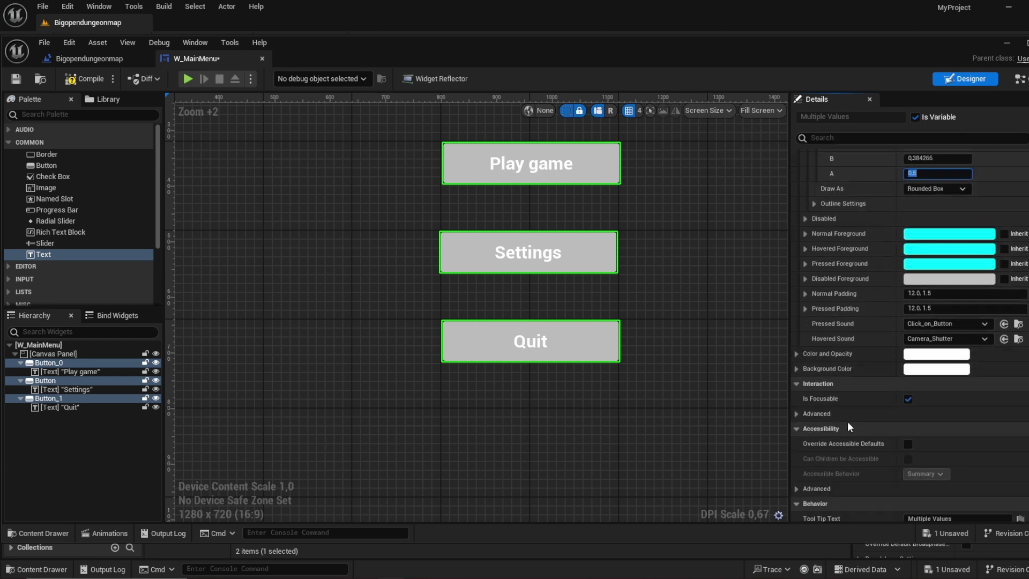
pyautogui.scroll(-3, 874, 421)
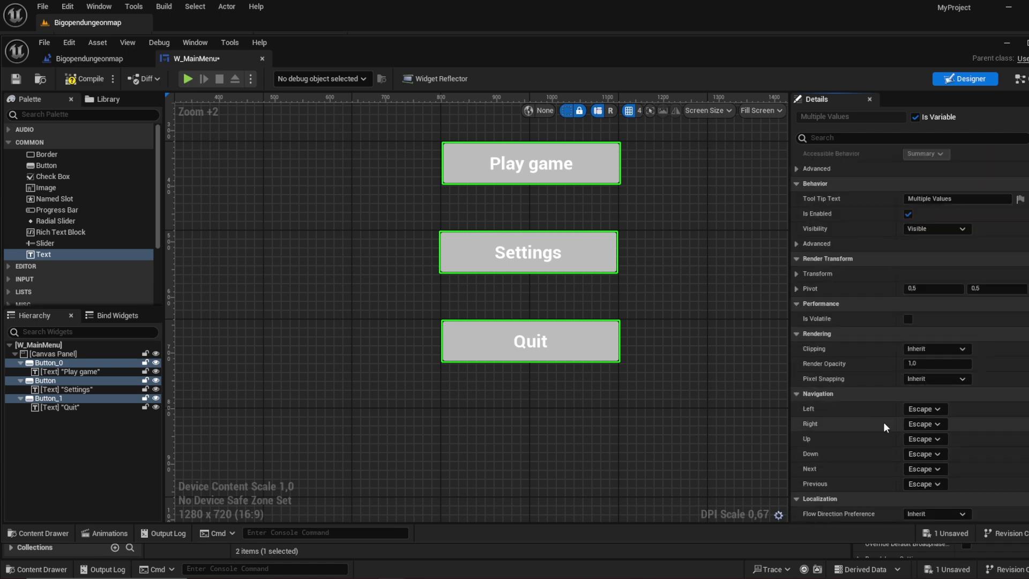
pyautogui.scroll(10, 885, 421)
pyautogui.scroll(15, 890, 419)
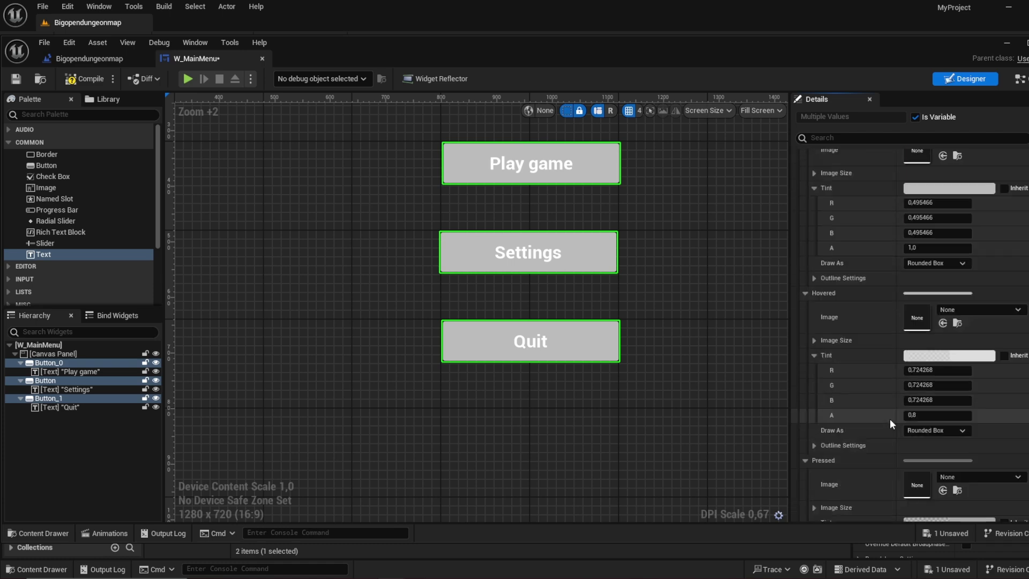
pyautogui.click(706, 349)
pyautogui.click(603, 339)
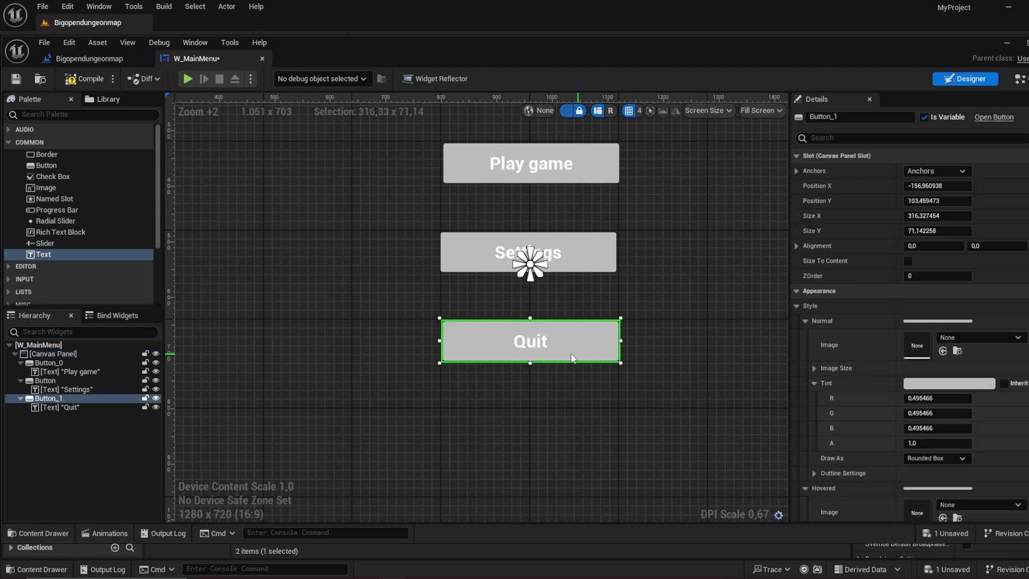
pyautogui.scroll(-15, 898, 354)
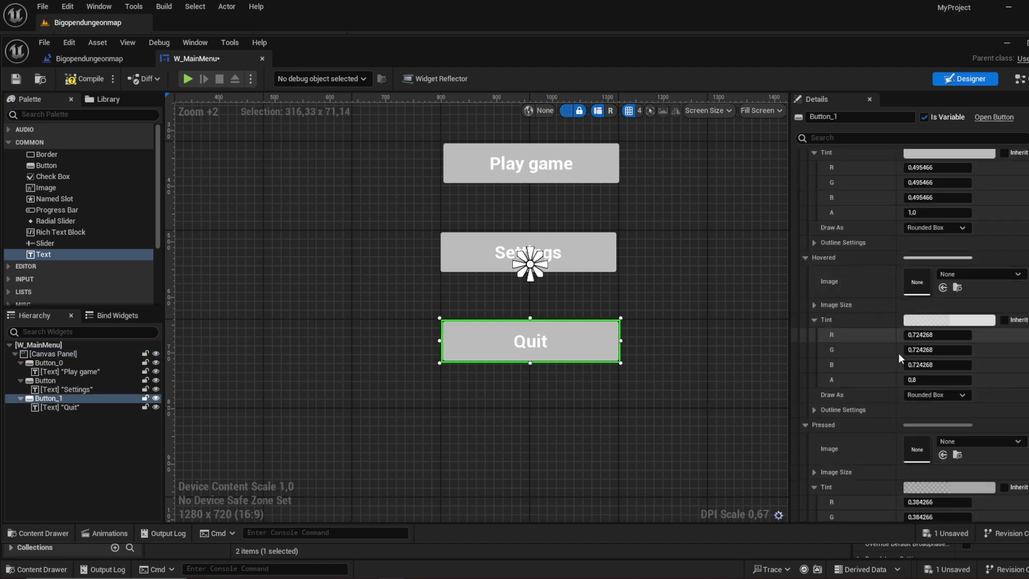
pyautogui.scroll(-15, 894, 342)
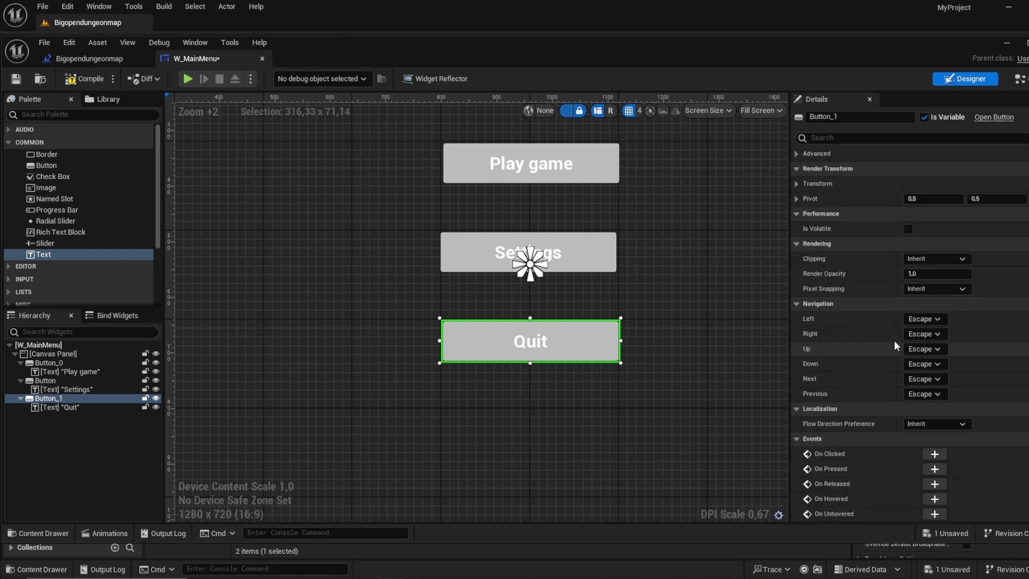
pyautogui.click(932, 455)
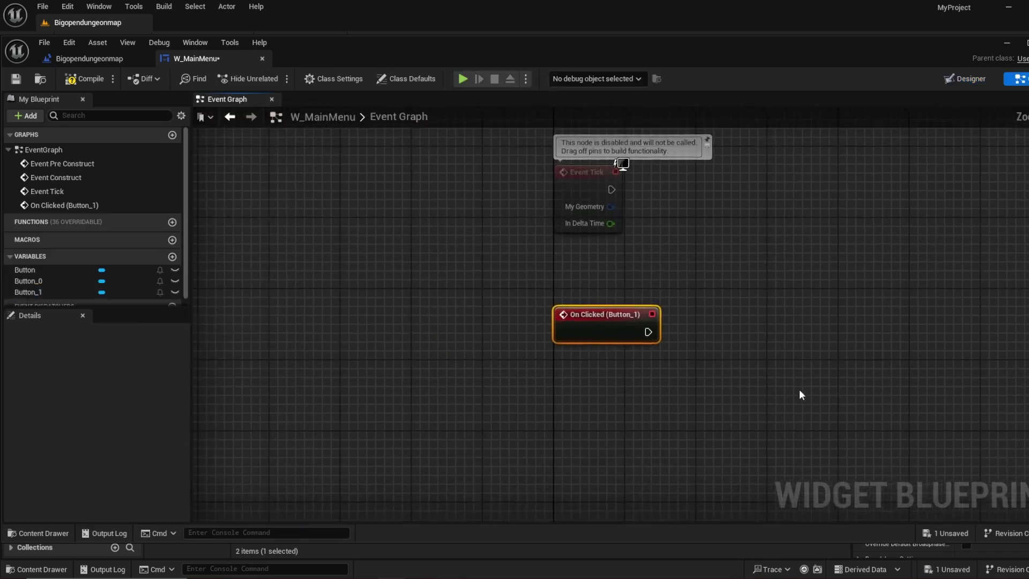
# - Connect a Quit Game node to the Quit button's On Clicked event and compile the widget blueprint
pyautogui.moveTo(508, 329); pyautogui.dragTo(562, 329)
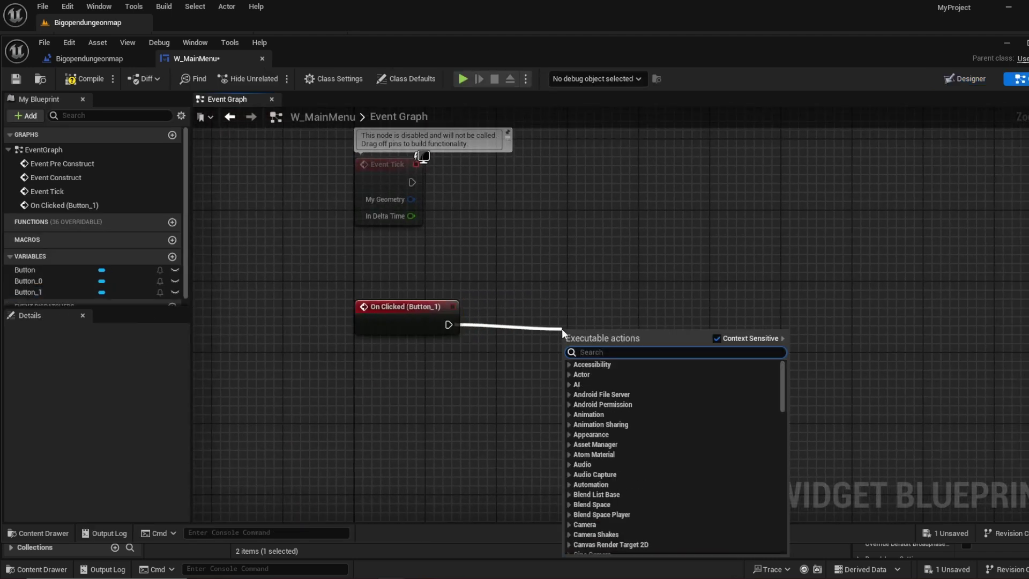
pyautogui.write('quit')
pyautogui.press('Return')
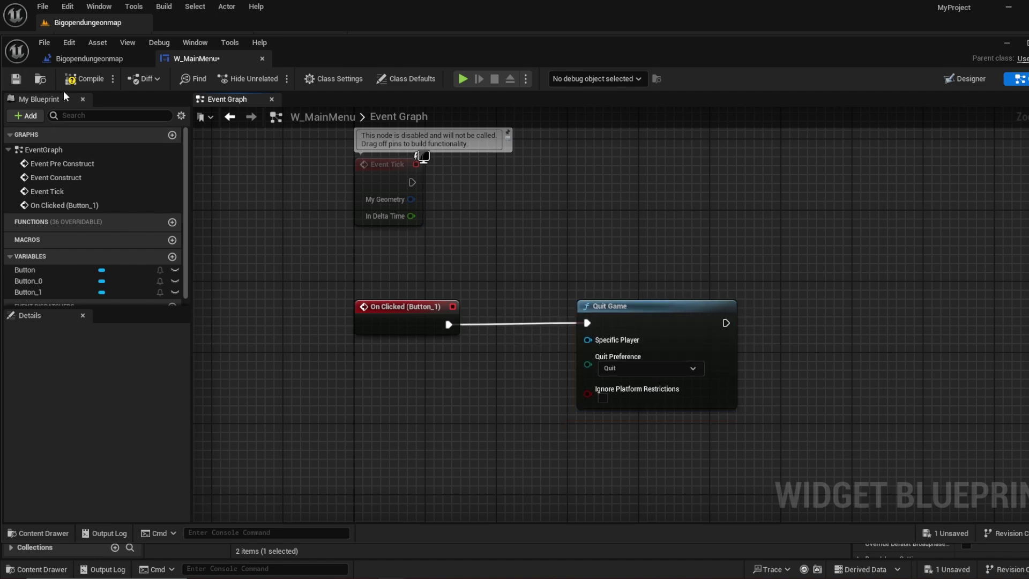
pyautogui.click(83, 78)
# - Return to the widget's design layout and nudge the Settings button into horizontal alignment with the Play game and Quit buttons
pyautogui.click(983, 80)
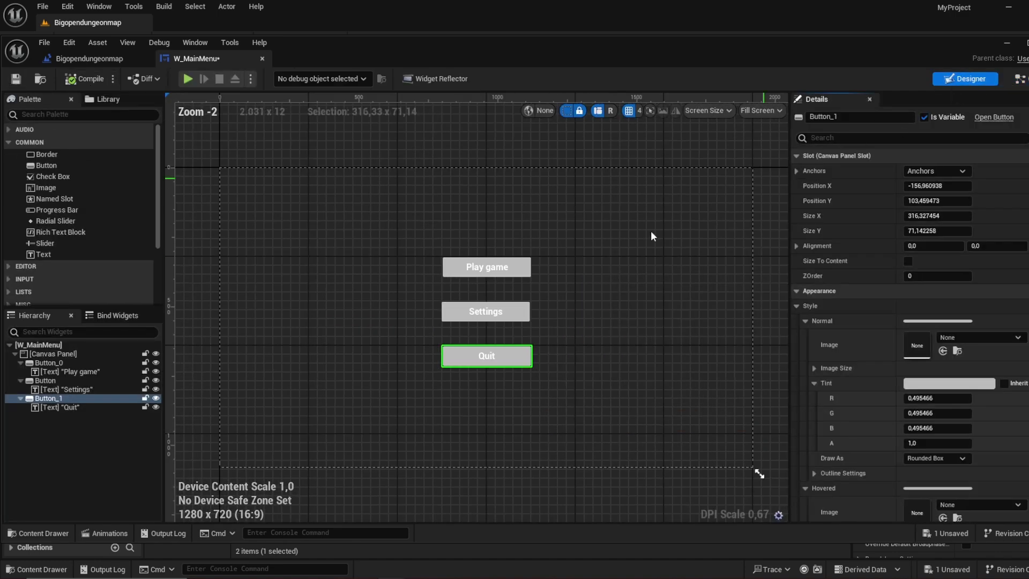
pyautogui.click(504, 314)
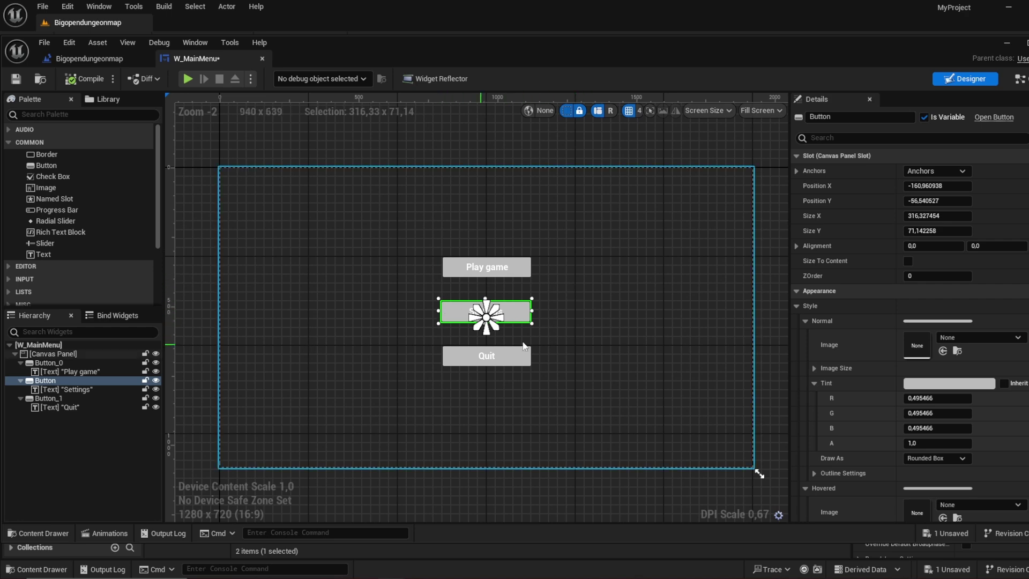
pyautogui.click(522, 272)
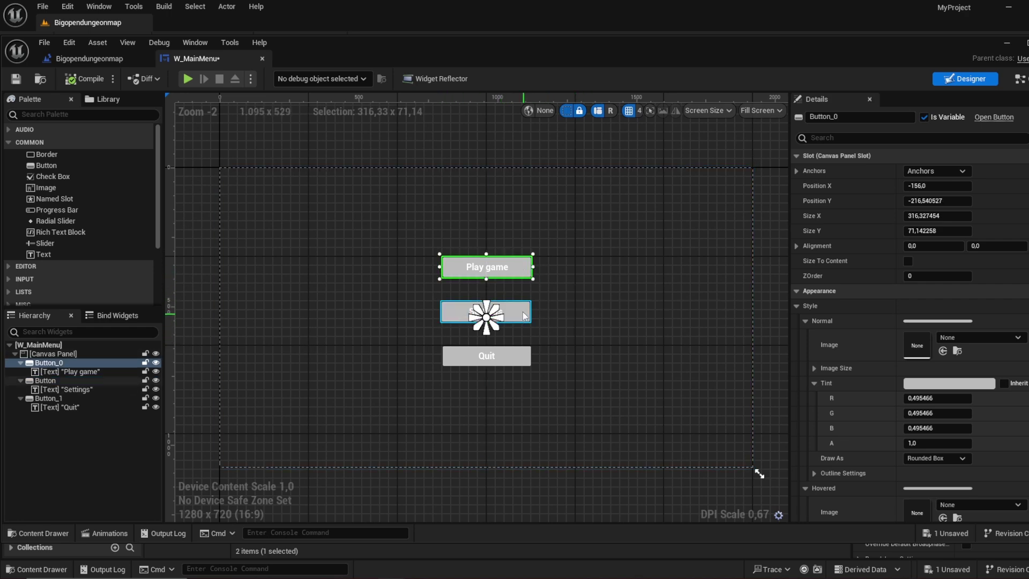
pyautogui.click(560, 352)
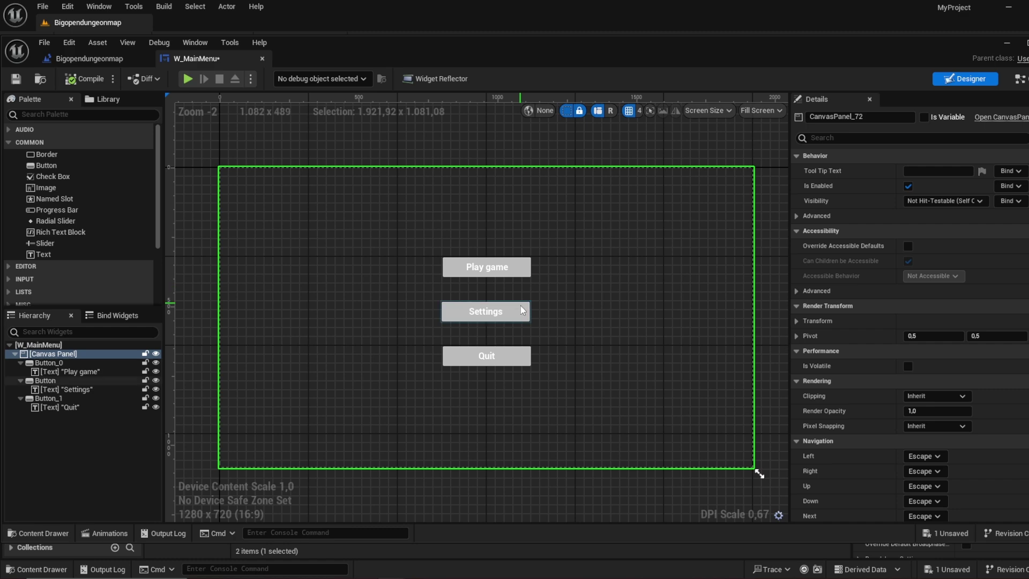
pyautogui.click(526, 267)
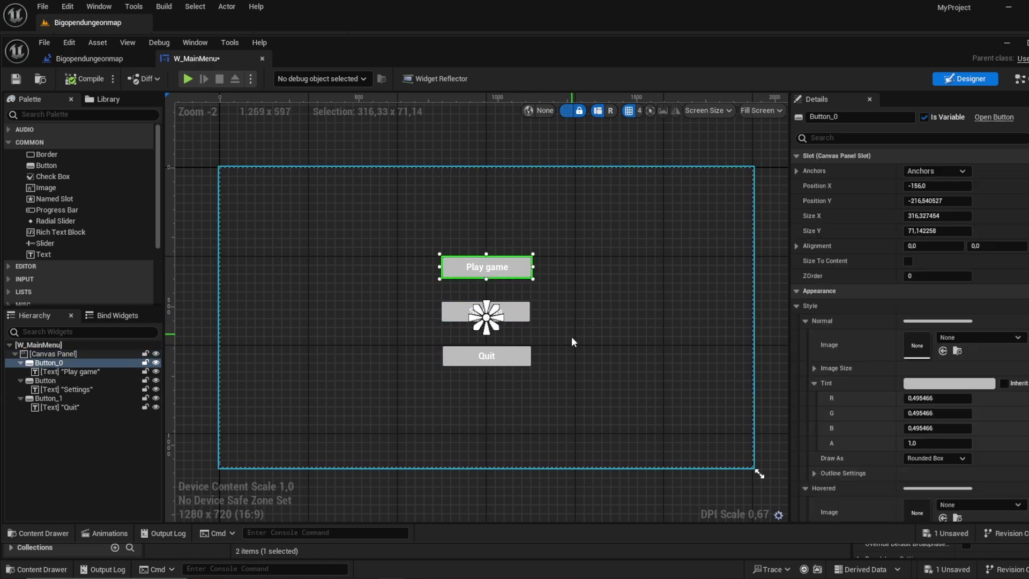
pyautogui.moveTo(523, 313); pyautogui.dragTo(524, 312)
pyautogui.click(535, 335)
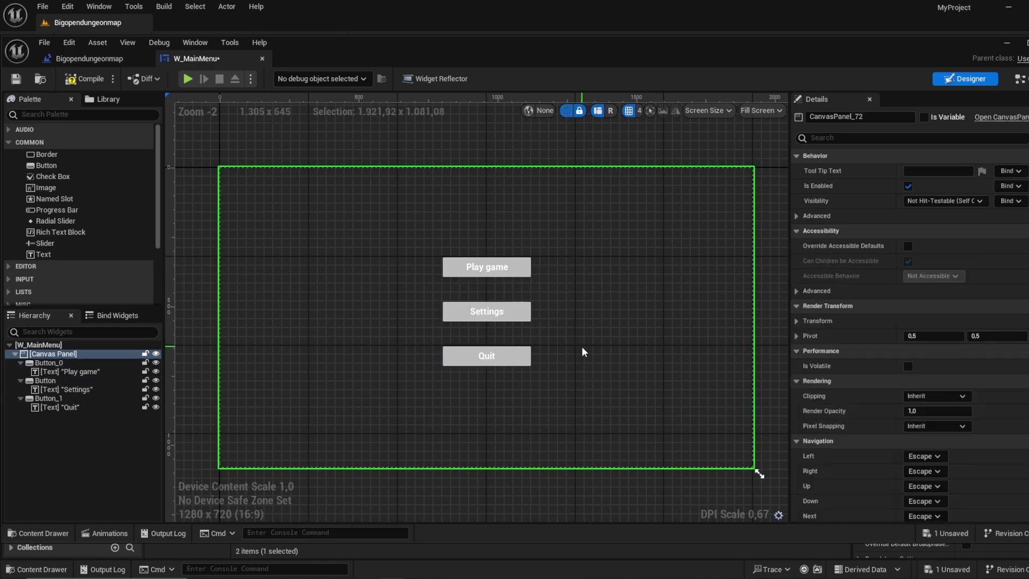
# - Add an On Clicked event for the Play game button
pyautogui.click(524, 267)
pyautogui.scroll(-2, 925, 401)
pyautogui.scroll(-10, 925, 401)
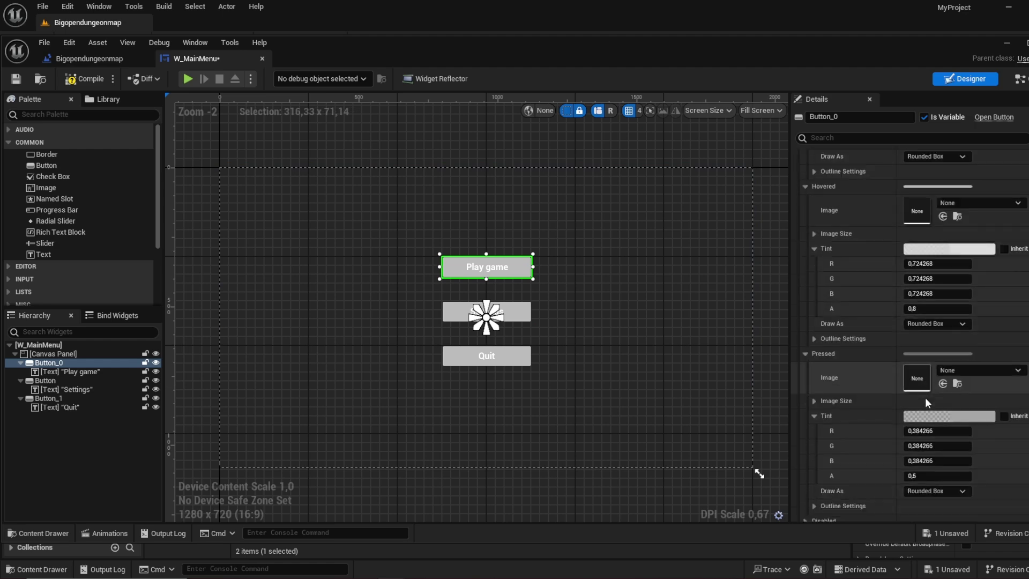
pyautogui.scroll(-5, 918, 392)
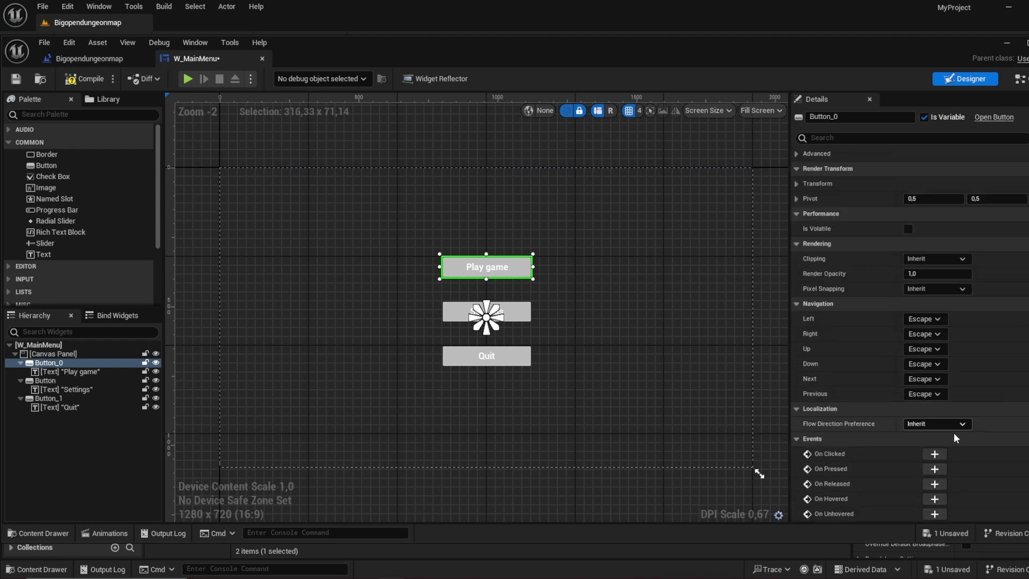
pyautogui.click(946, 448)
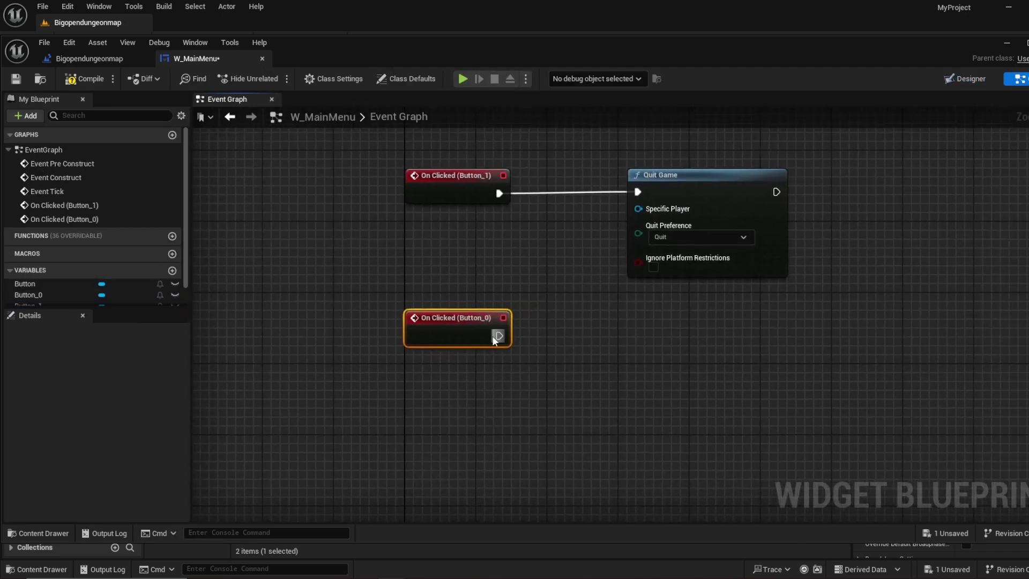
# - Place the Play game button's On Clicked event above the Quit button's event and delete the unused Event Tick node
pyautogui.moveTo(494, 338); pyautogui.dragTo(460, 192)
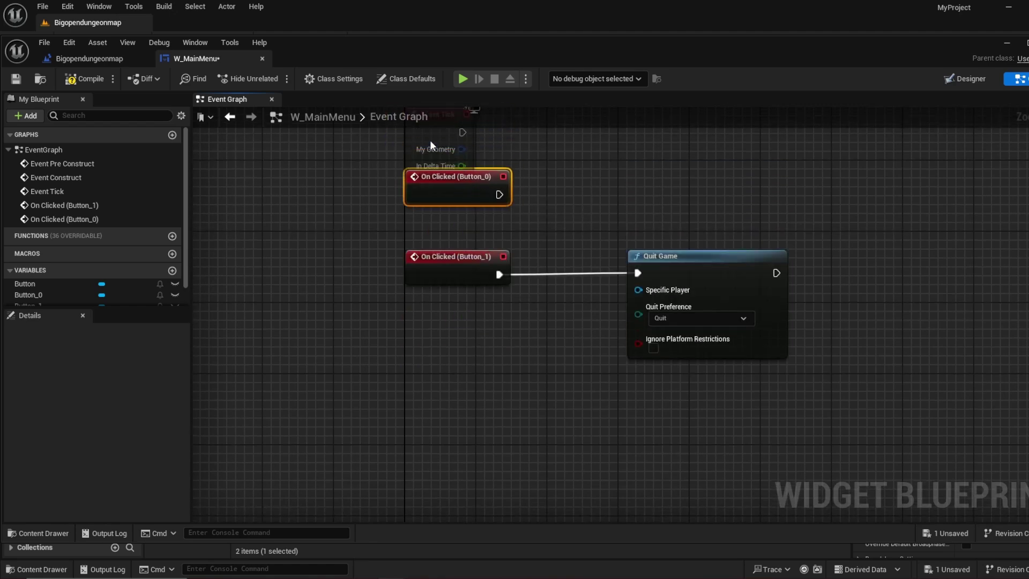
pyautogui.moveTo(430, 141); pyautogui.dragTo(437, 242, button='right')
pyautogui.click(465, 247)
pyautogui.press('Delete')
pyautogui.moveTo(470, 274); pyautogui.dragTo(470, 247)
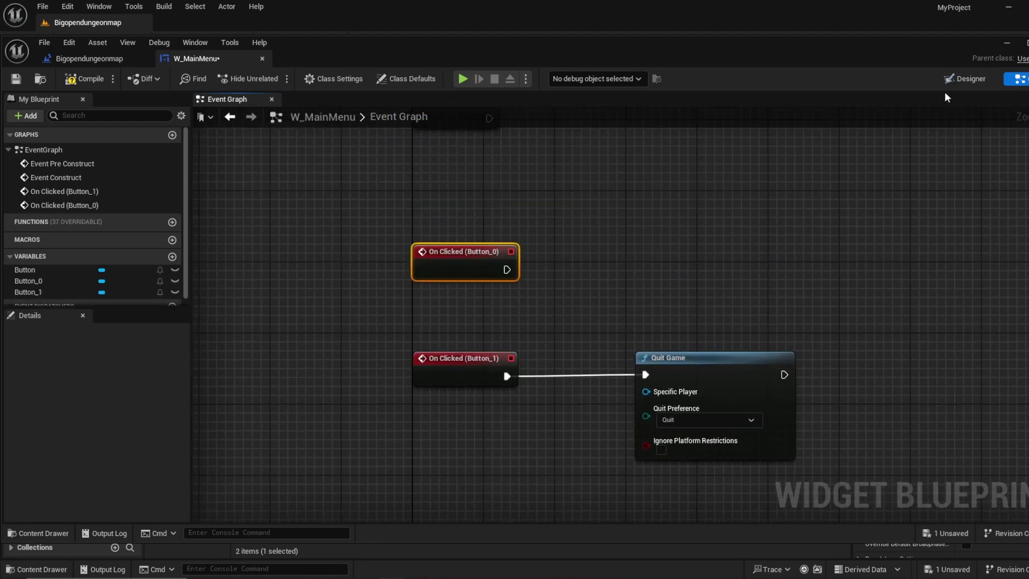
# - In the widget's design layout, rename the Play game button to Playgamebutton and the Quit button to Quitbutton
pyautogui.click(964, 78)
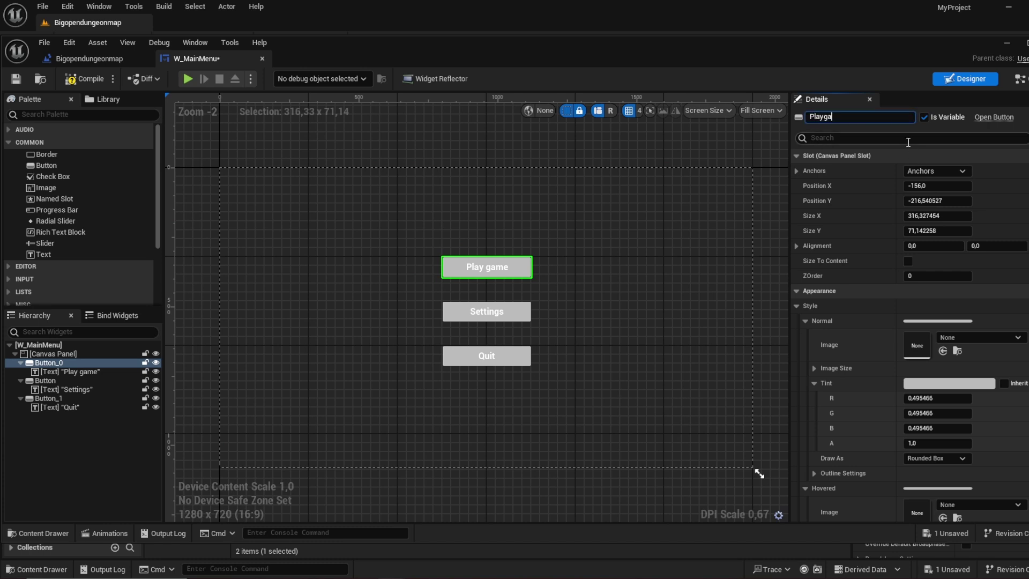
pyautogui.press('Return')
pyautogui.click(486, 356)
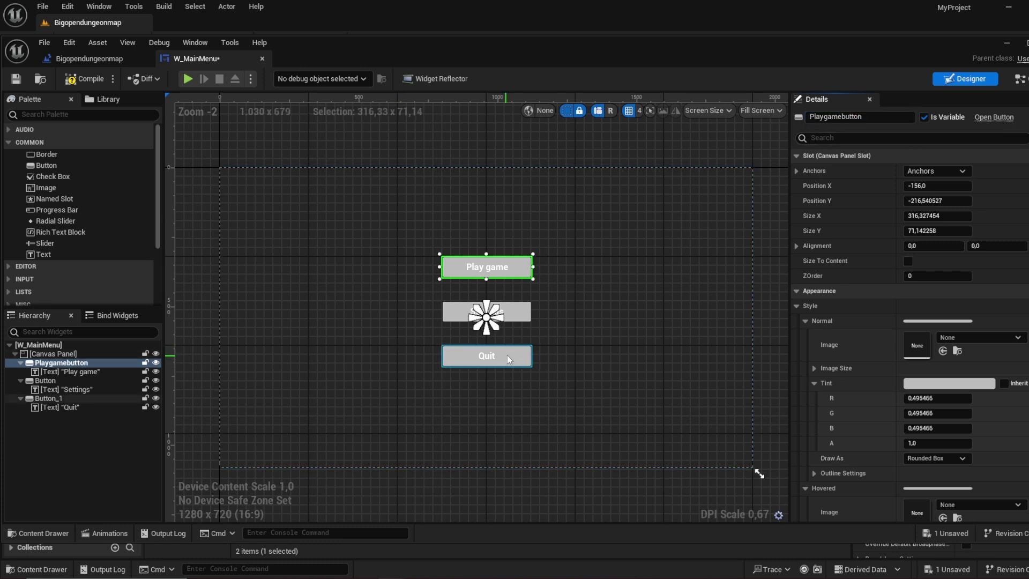
pyautogui.write('Quitbutton')
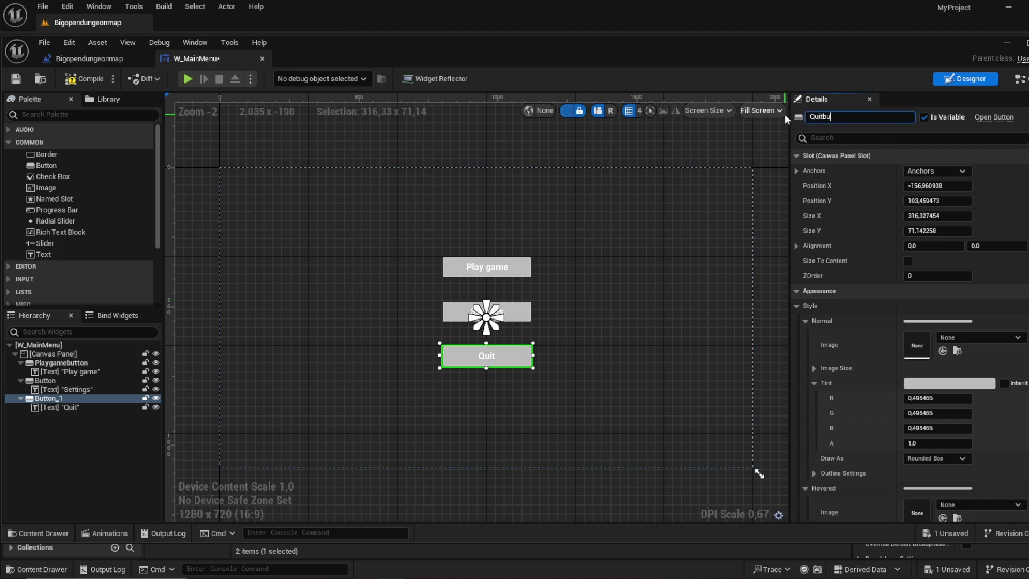
pyautogui.press('Return')
# - Rename the Settings button to Settingsbutton
pyautogui.click(509, 311)
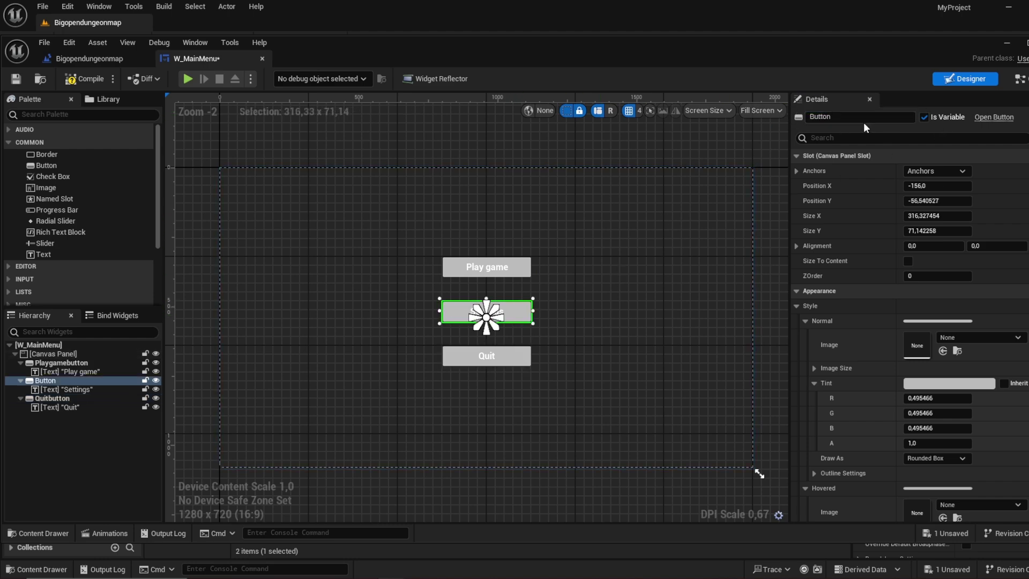
pyautogui.click(823, 120)
pyautogui.write('Settingsbutton')
pyautogui.press('Return')
# - In the event graph, connect an Open Level (by Name) node with level name Level1 to Playgamebutton's On Clicked event and compile
pyautogui.click(1022, 82)
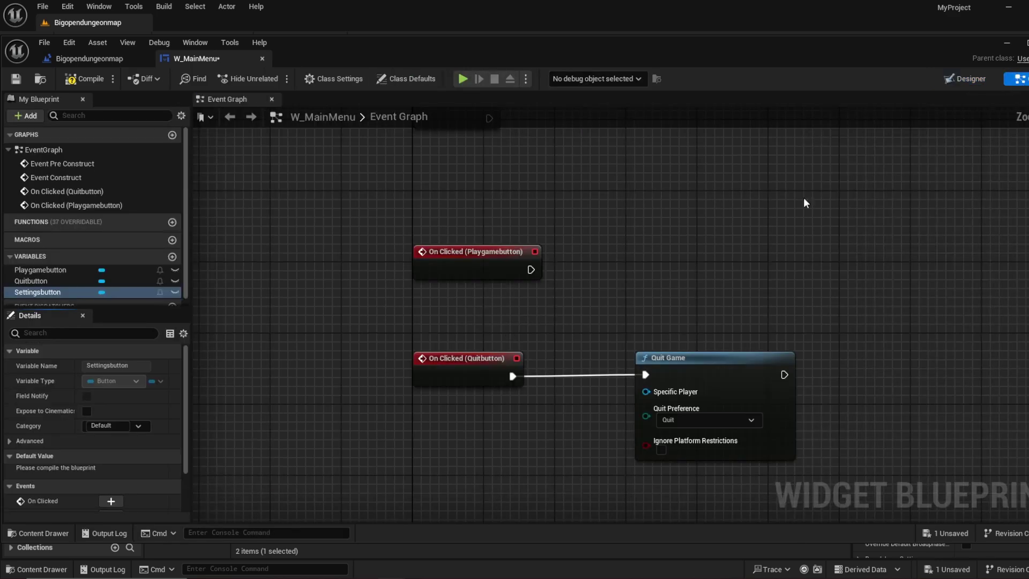
pyautogui.click(468, 264)
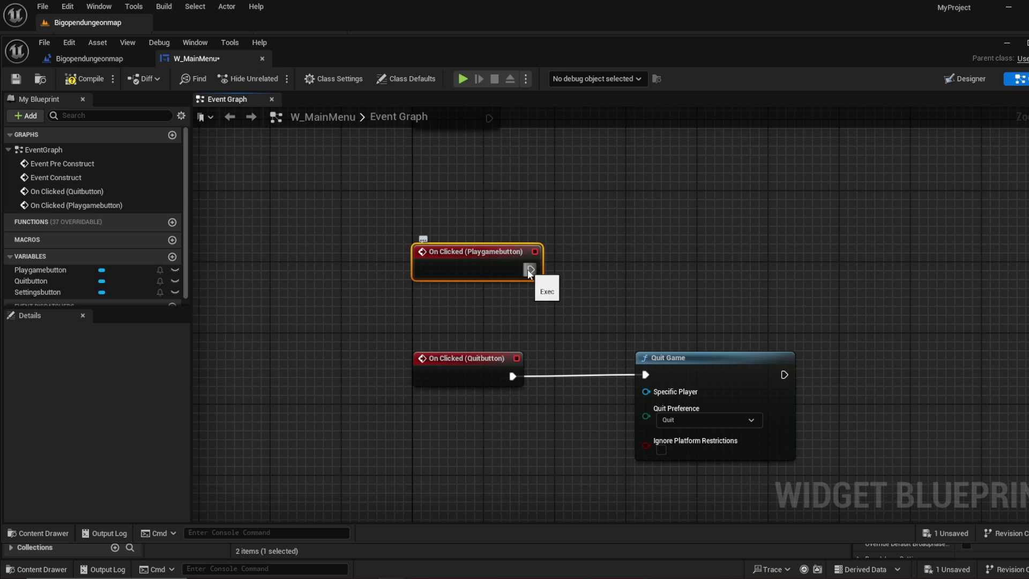
pyautogui.moveTo(669, 272); pyautogui.dragTo(669, 272)
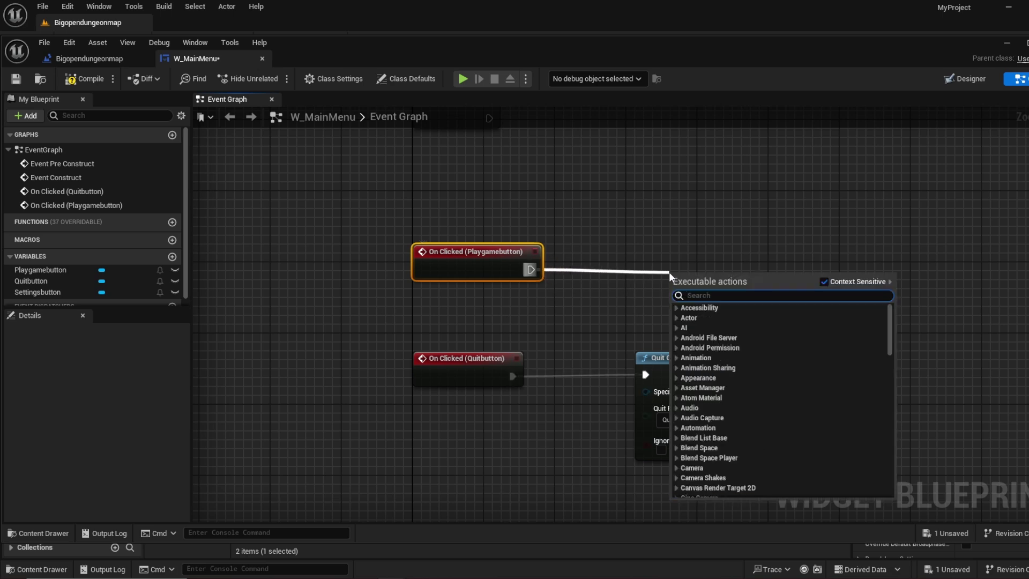
pyautogui.write('open level')
pyautogui.press('Return')
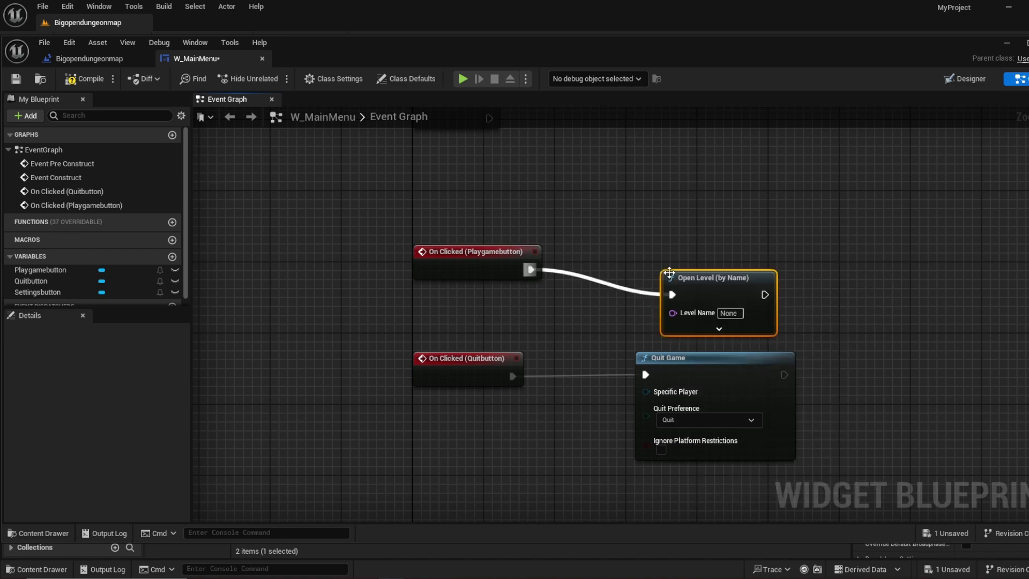
pyautogui.moveTo(670, 273); pyautogui.dragTo(652, 247)
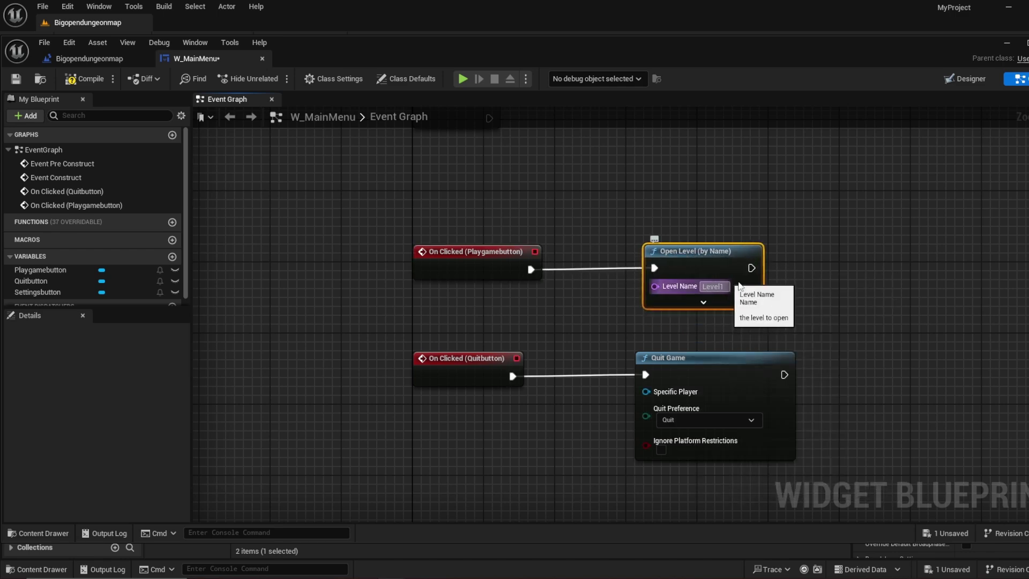
pyautogui.click(882, 271)
pyautogui.click(84, 79)
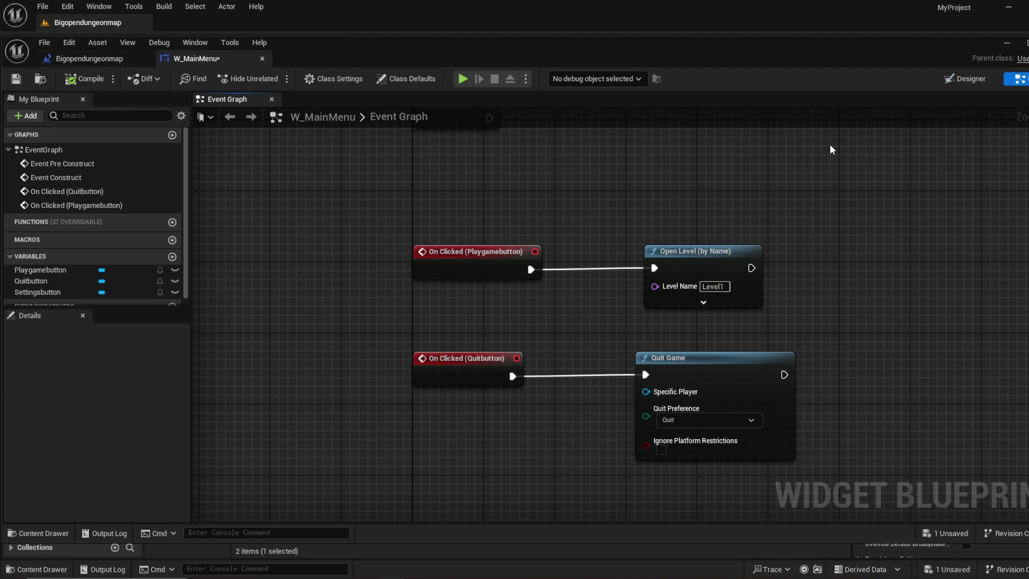
pyautogui.click(712, 298)
pyautogui.click(705, 301)
pyautogui.click(707, 338)
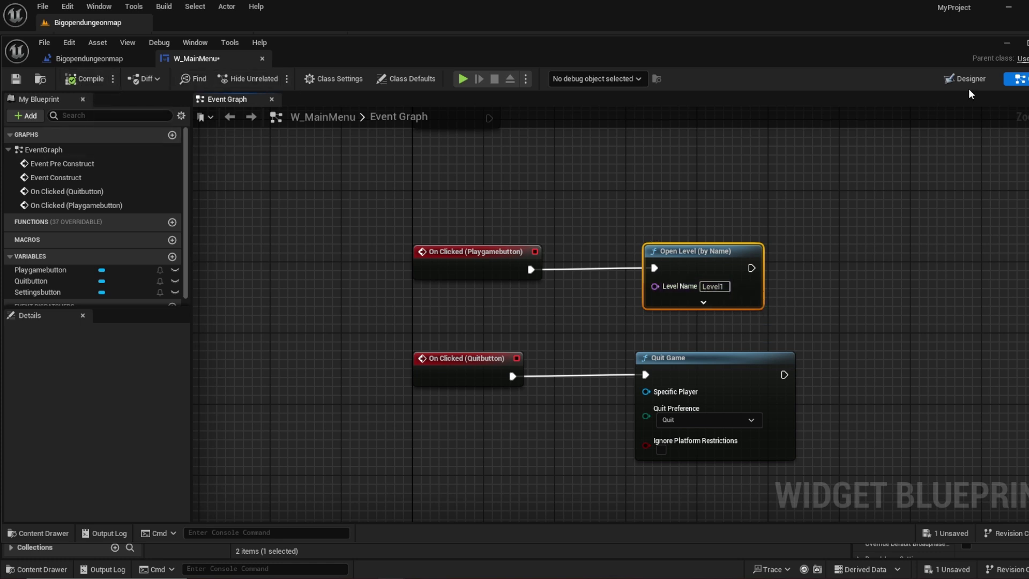
# - Enable saving on compile for the W_MainMenu blueprint and compile it
pyautogui.click(113, 79)
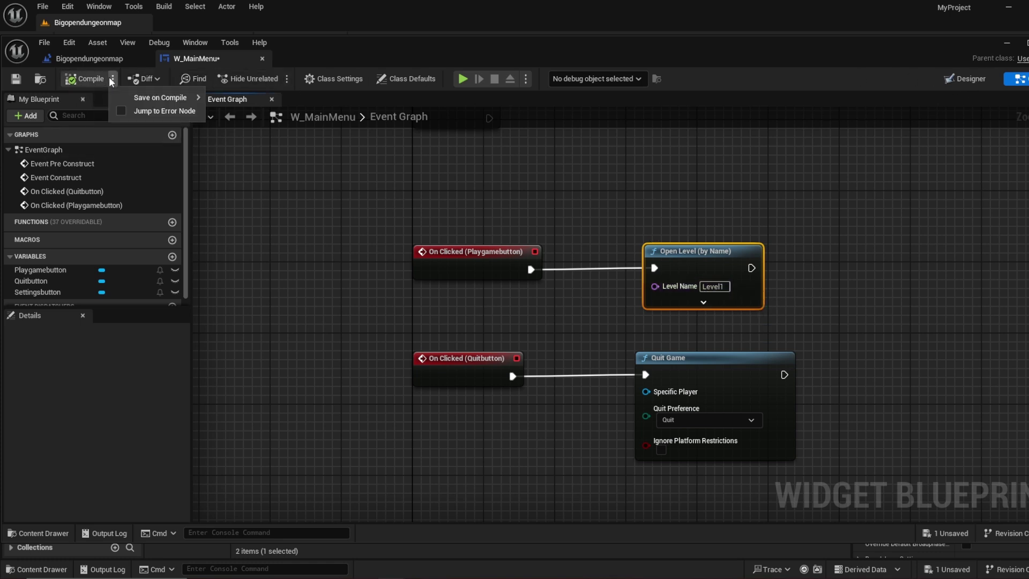
pyautogui.moveTo(127, 99)
pyautogui.click(236, 113)
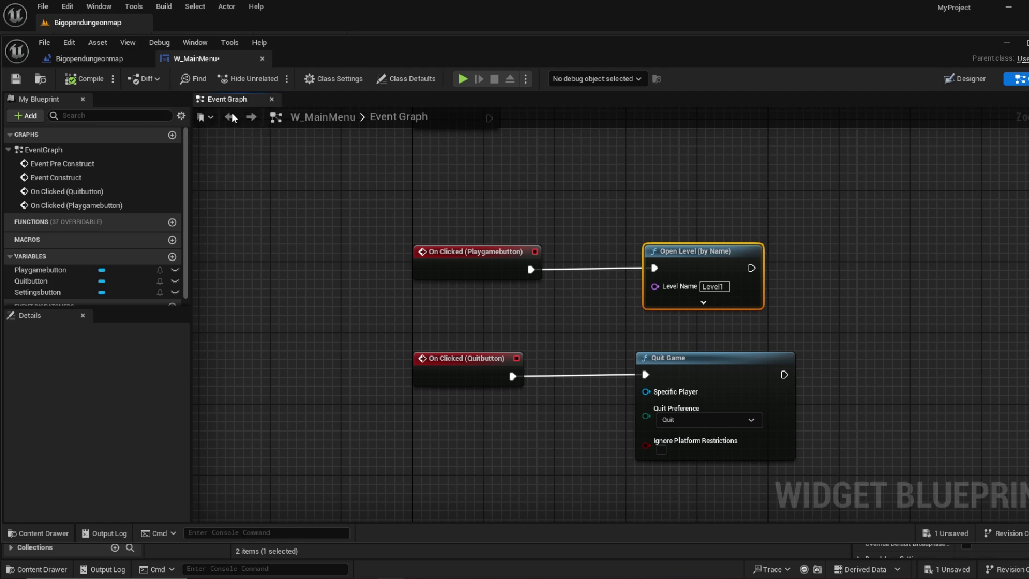
pyautogui.click(89, 81)
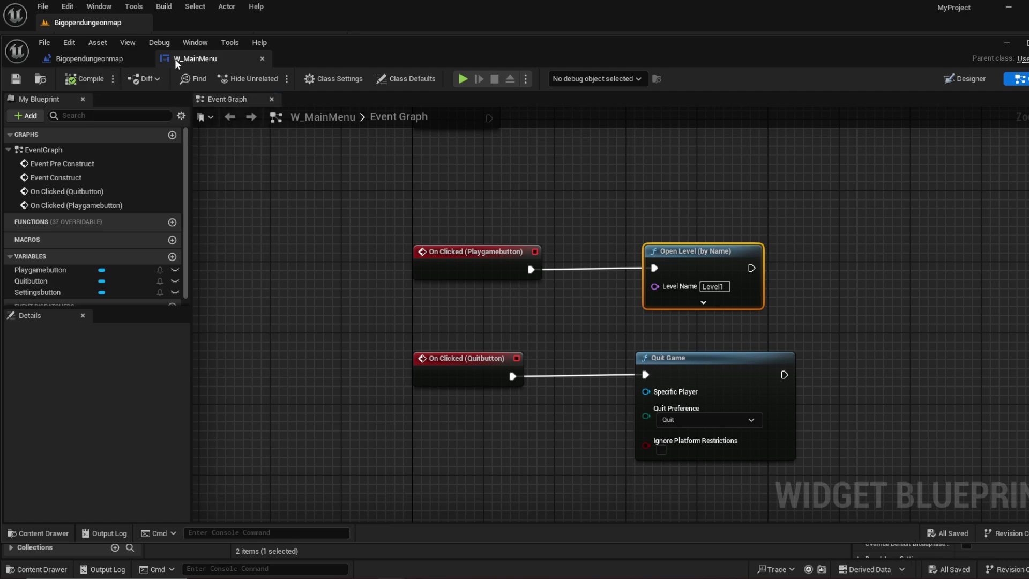
# - Open the level blueprint of Bigopendungeonmap and connect a Create Widget node after the Show Mouse Cursor SET node
pyautogui.click(961, 79)
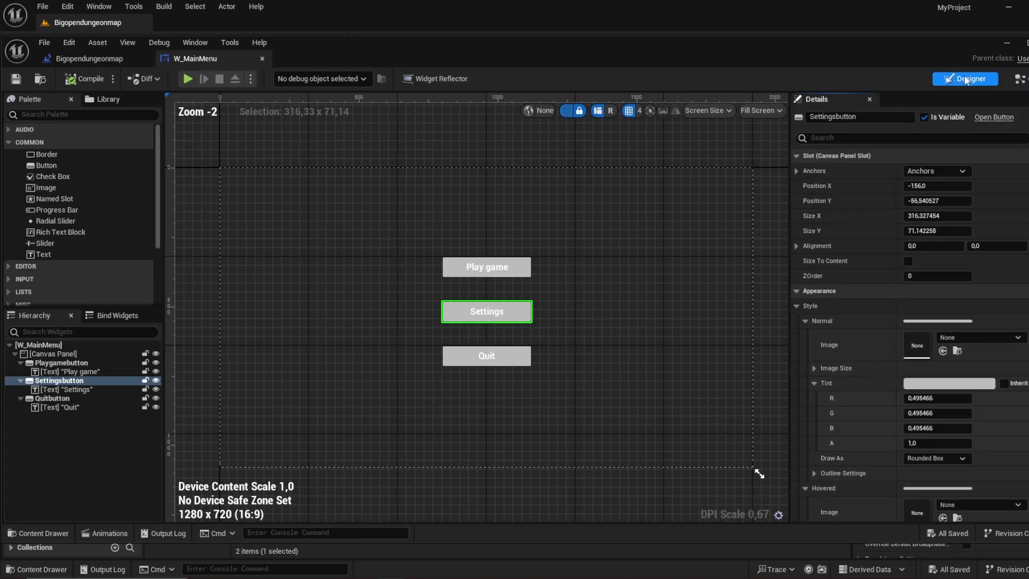
pyautogui.click(1003, 44)
pyautogui.click(200, 42)
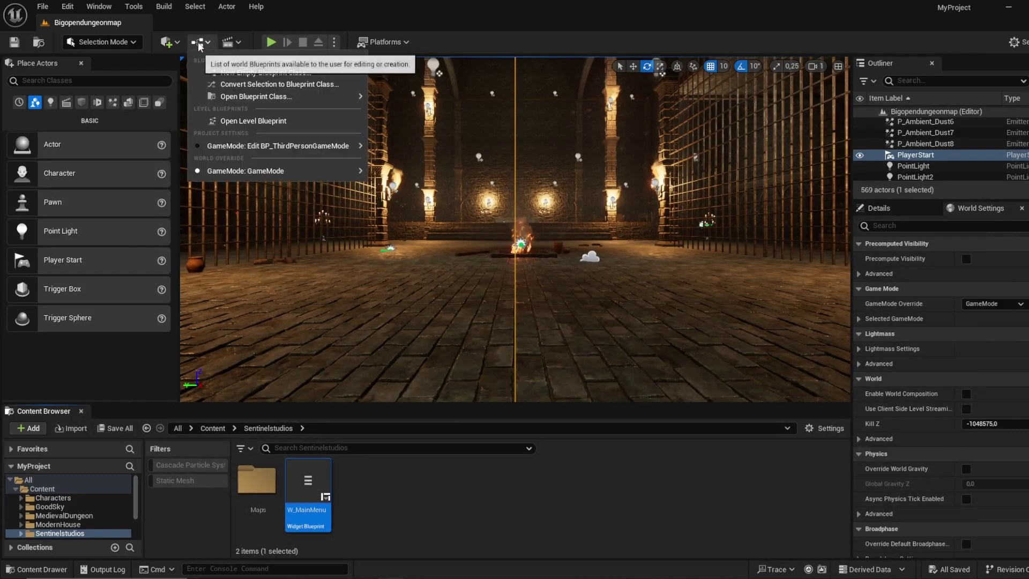
pyautogui.click(219, 121)
pyautogui.scroll(4, 470, 268)
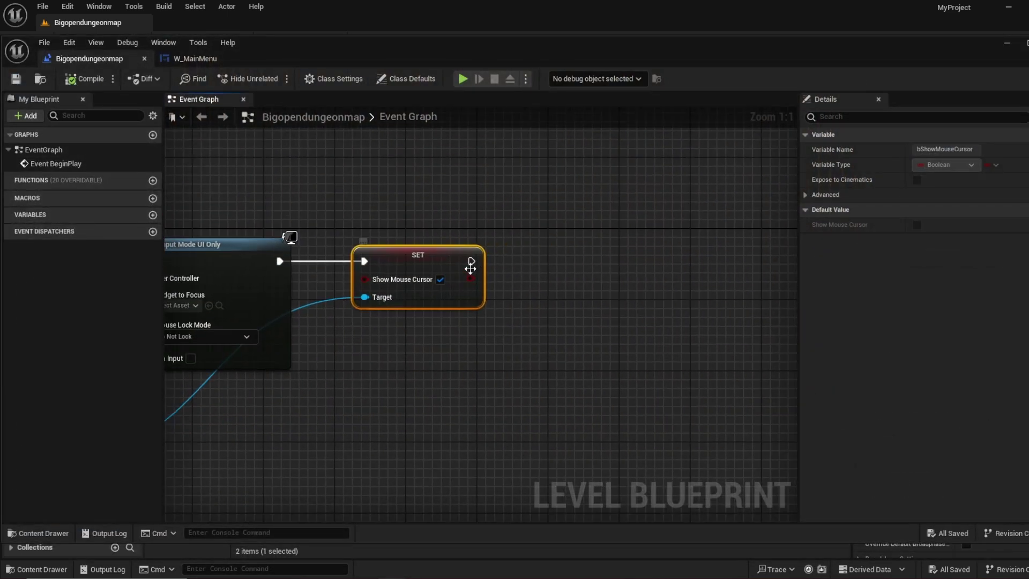
pyautogui.moveTo(471, 261); pyautogui.dragTo(558, 263)
pyautogui.write('create widg')
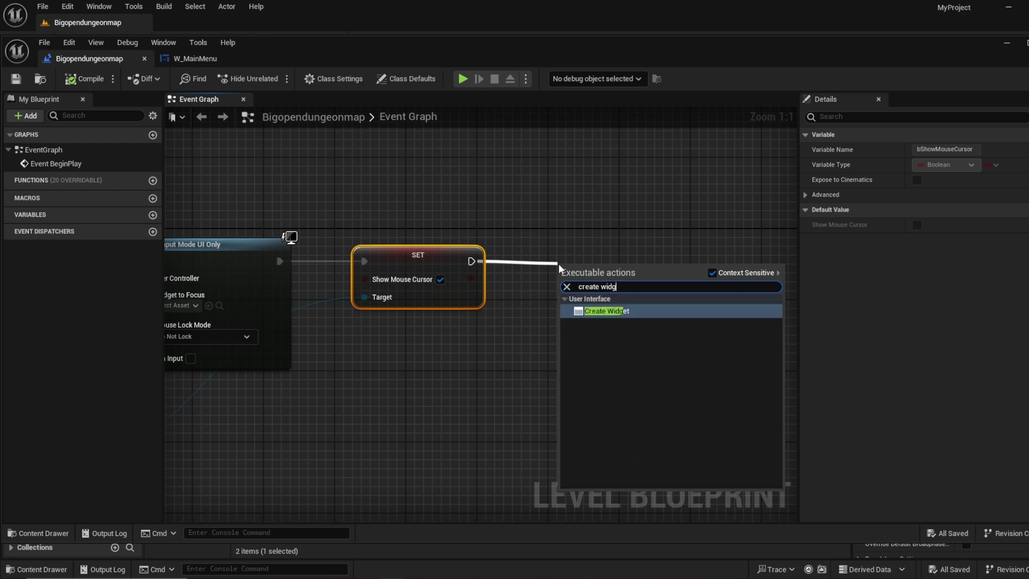
pyautogui.write('et')
pyautogui.press('Return')
pyautogui.moveTo(581, 262); pyautogui.dragTo(600, 244)
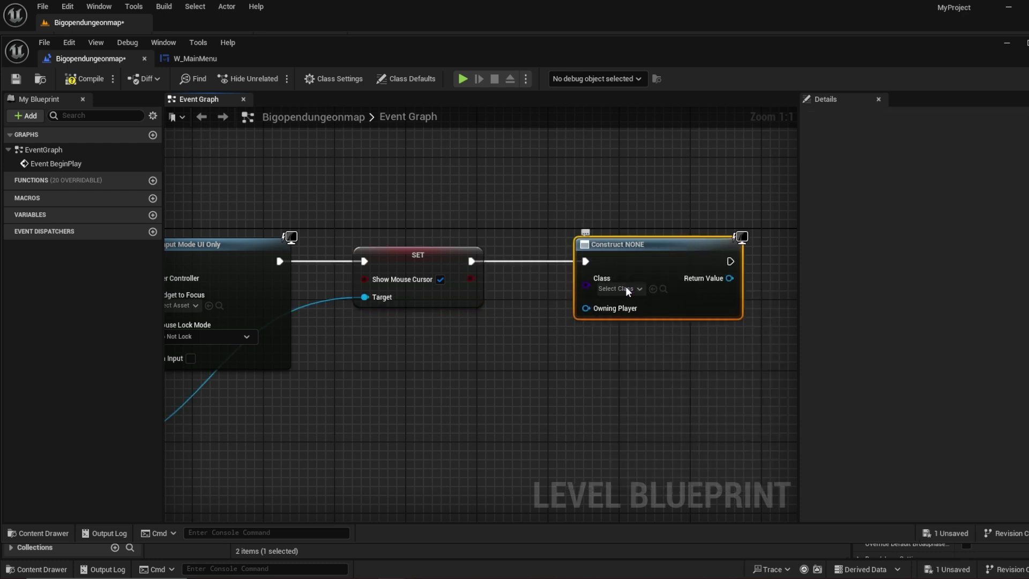
# - Set the Create Widget node's class to W_MainMenu
pyautogui.click(626, 287)
pyautogui.write('ma')
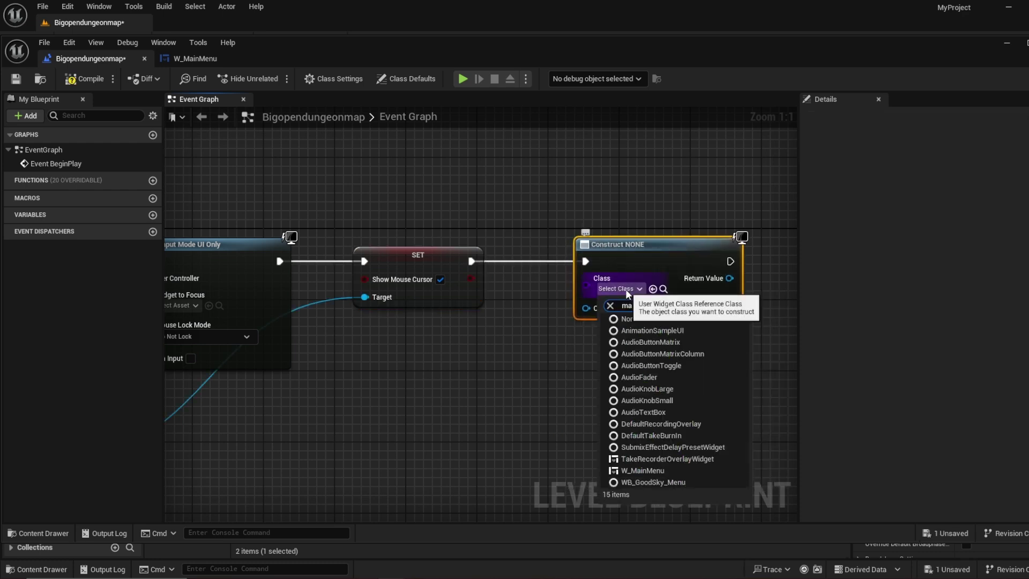
pyautogui.write('inmenu')
pyautogui.click(647, 331)
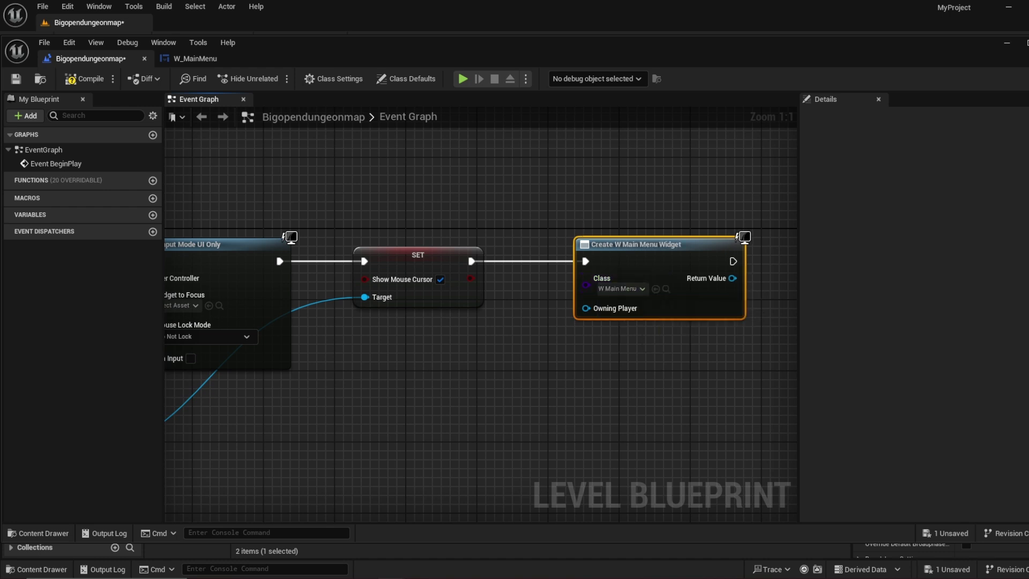
# - Connect an Add to Viewport node to the main menu widget's Return Value and compile the level blueprint
pyautogui.moveTo(697, 348); pyautogui.dragTo(509, 356, button='right')
pyautogui.moveTo(544, 285); pyautogui.dragTo(650, 254)
pyautogui.write('add to v')
pyautogui.press('Return')
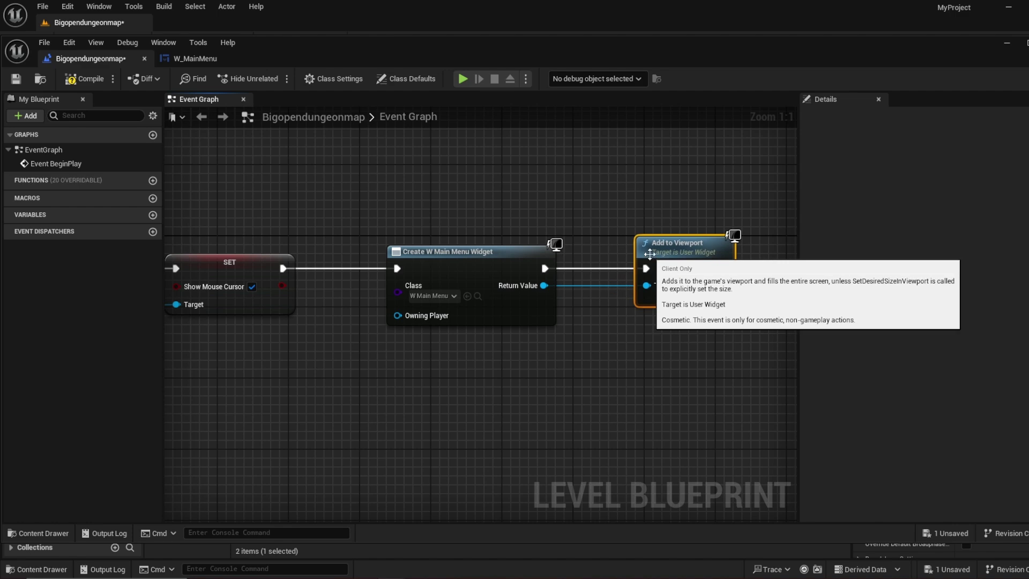
pyautogui.click(657, 199)
pyautogui.click(81, 78)
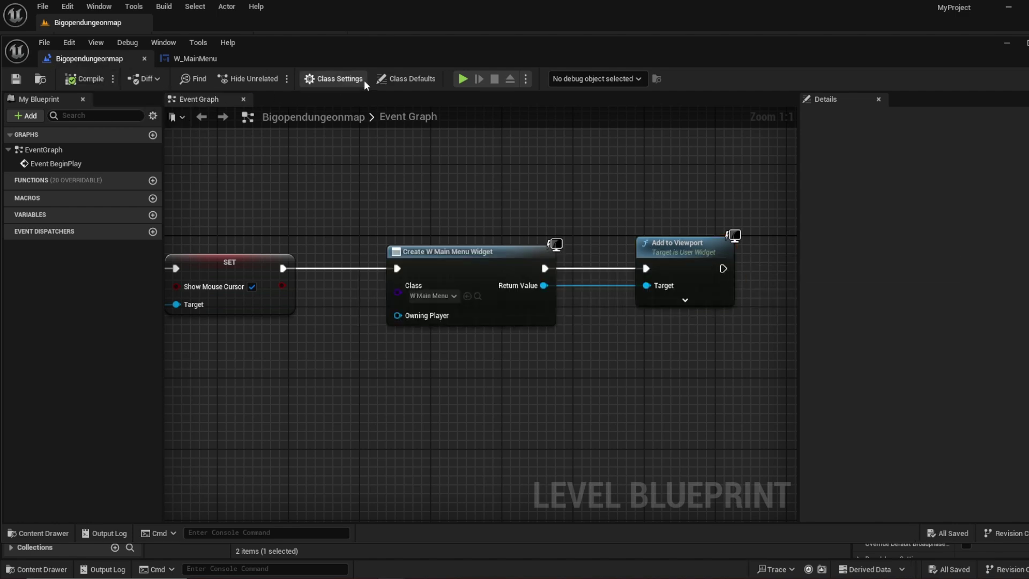
# - Save a copy of the current level as Level1 in the Sentinelstudios Maps folder
pyautogui.click(1007, 43)
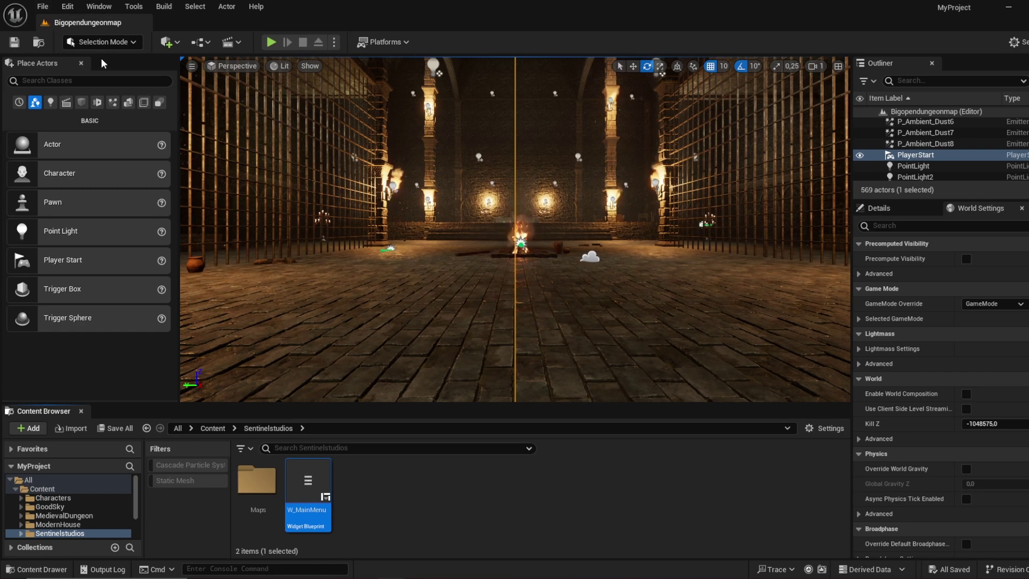
pyautogui.click(43, 7)
pyautogui.click(44, 11)
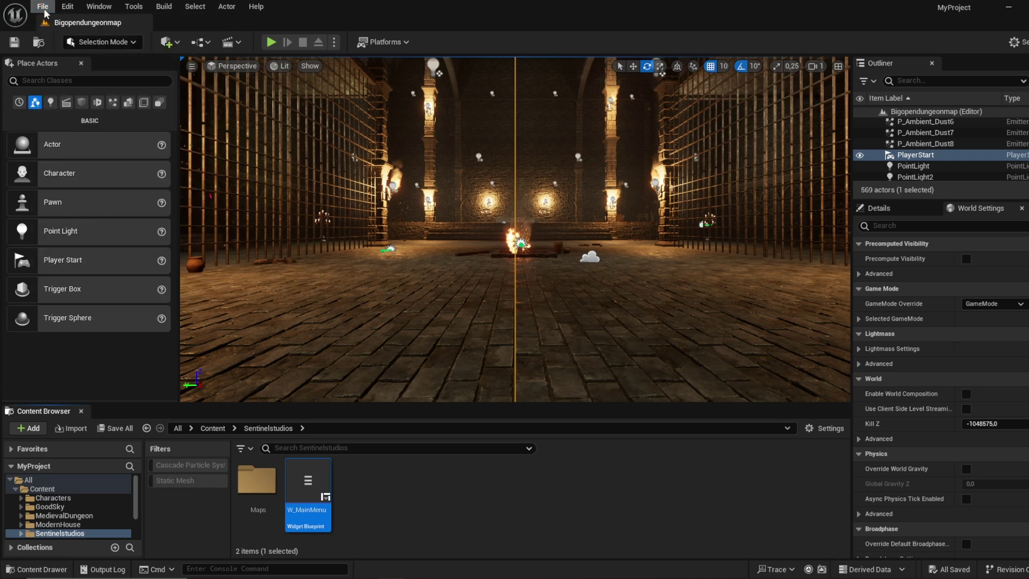
pyautogui.click(51, 9)
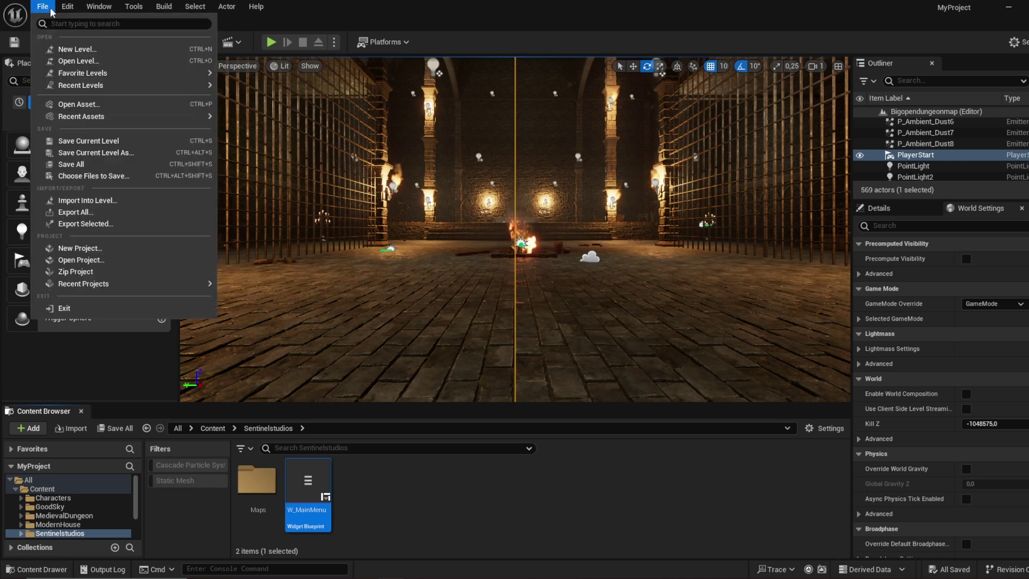
pyautogui.moveTo(95, 73)
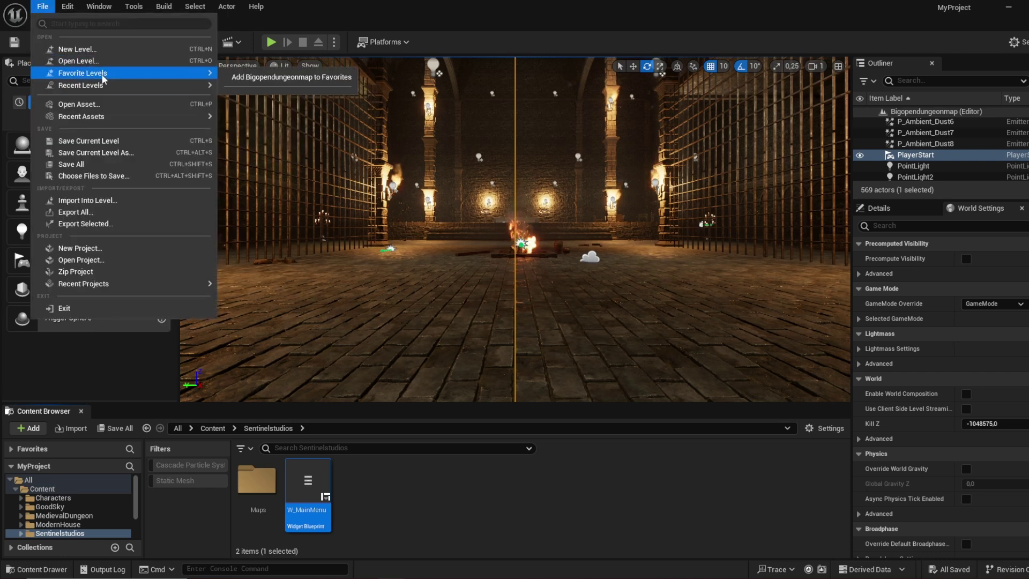
pyautogui.click(123, 152)
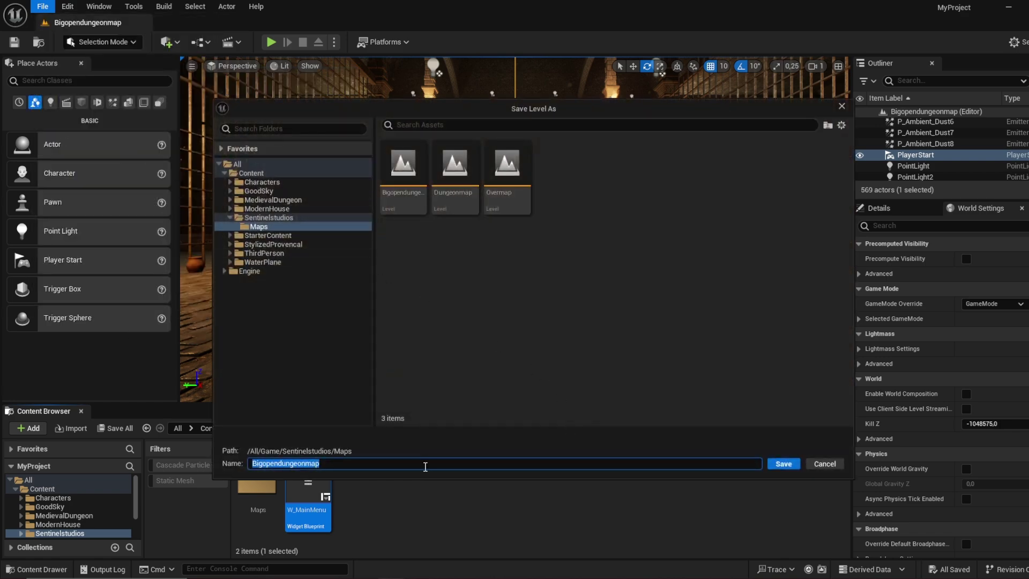
pyautogui.press('Return')
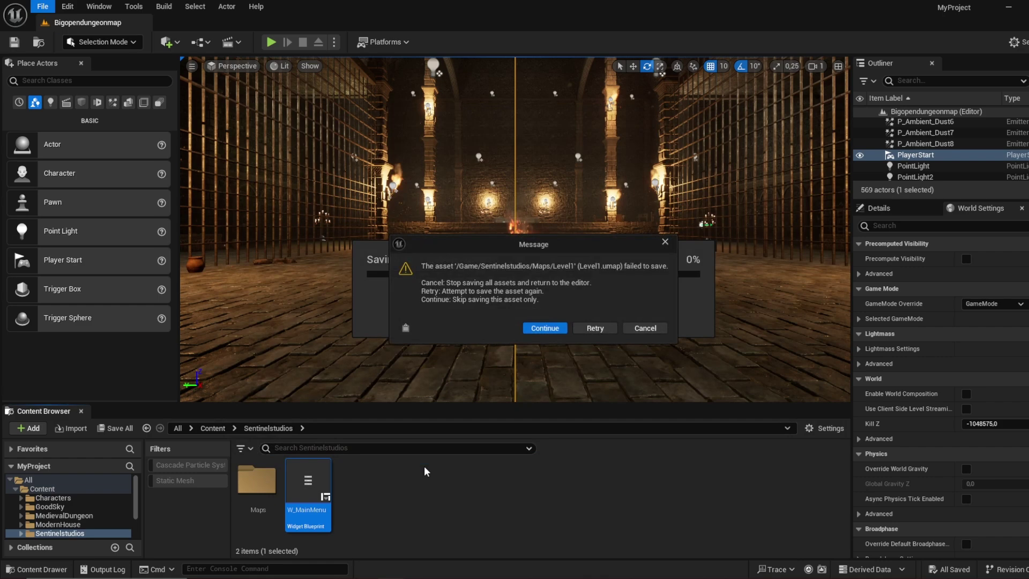
pyautogui.click(575, 329)
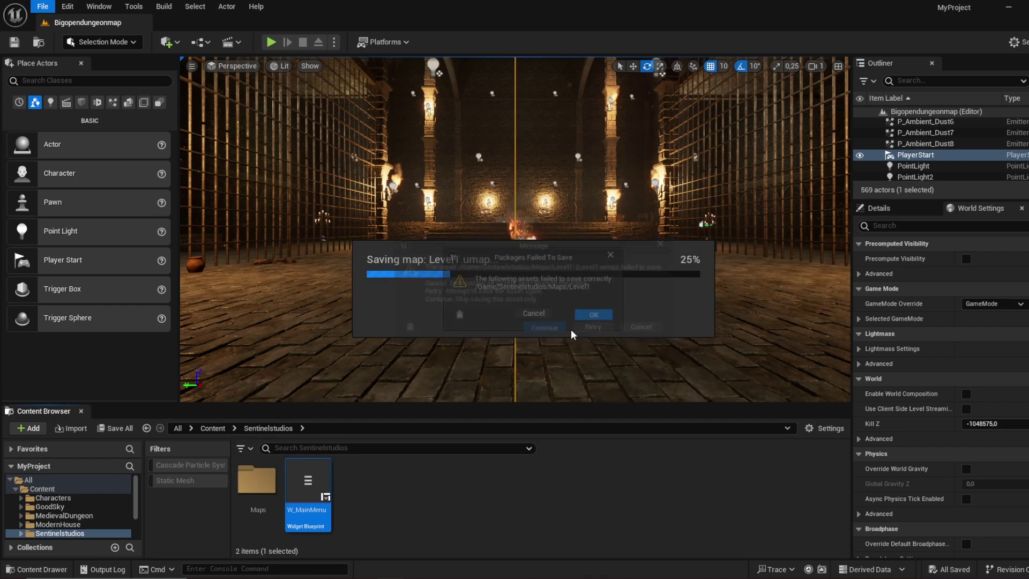
pyautogui.click(593, 317)
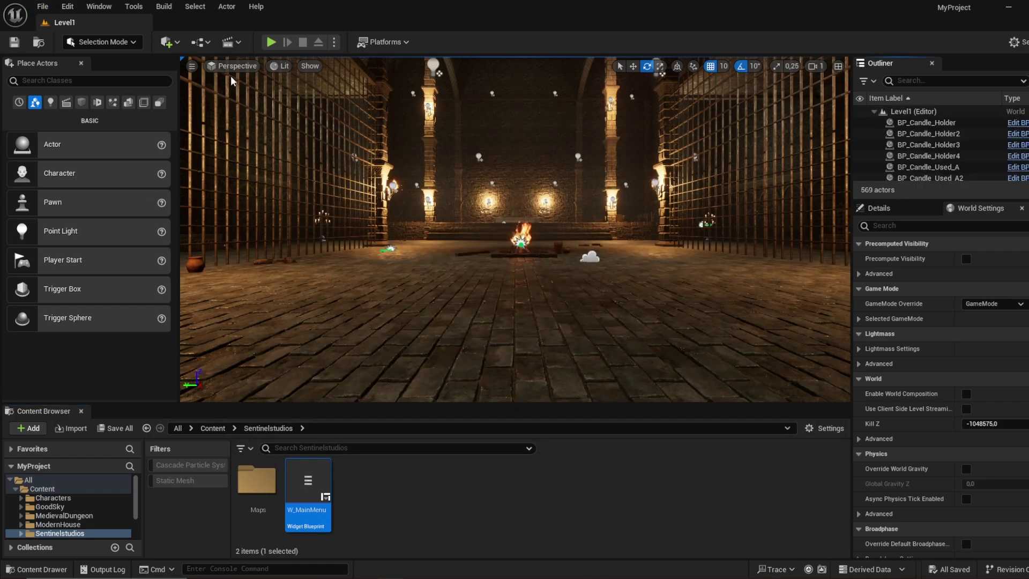
# - Delete all nodes from the event graph of Level1's level blueprint
pyautogui.press('s')
pyautogui.moveTo(500, 194); pyautogui.dragTo(508, 232, button='right')
pyautogui.click(232, 42)
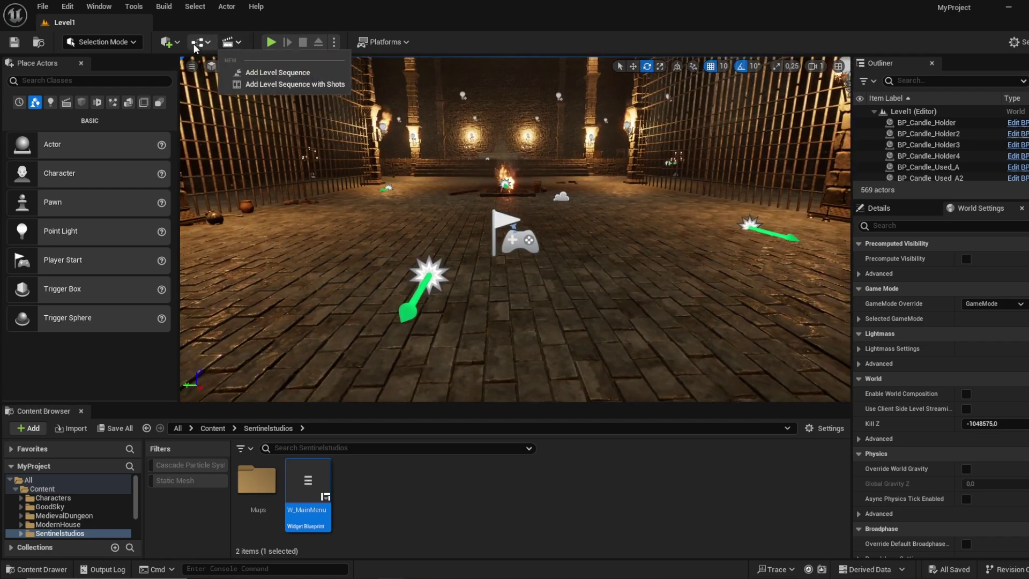
pyautogui.click(198, 43)
pyautogui.click(226, 122)
pyautogui.scroll(-7, 563, 270)
pyautogui.hotkey('ctrl', 'a')
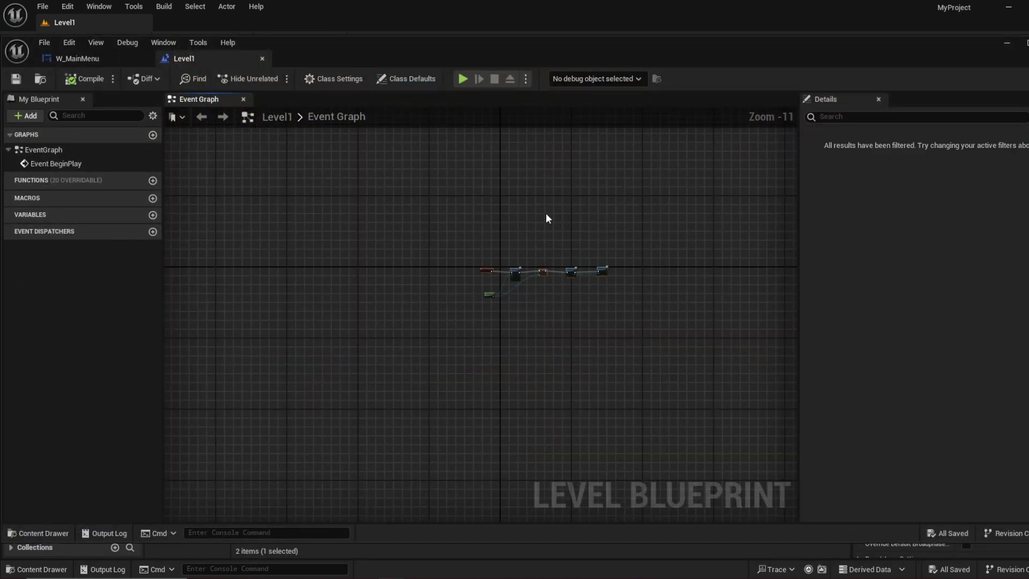
pyautogui.press('Delete')
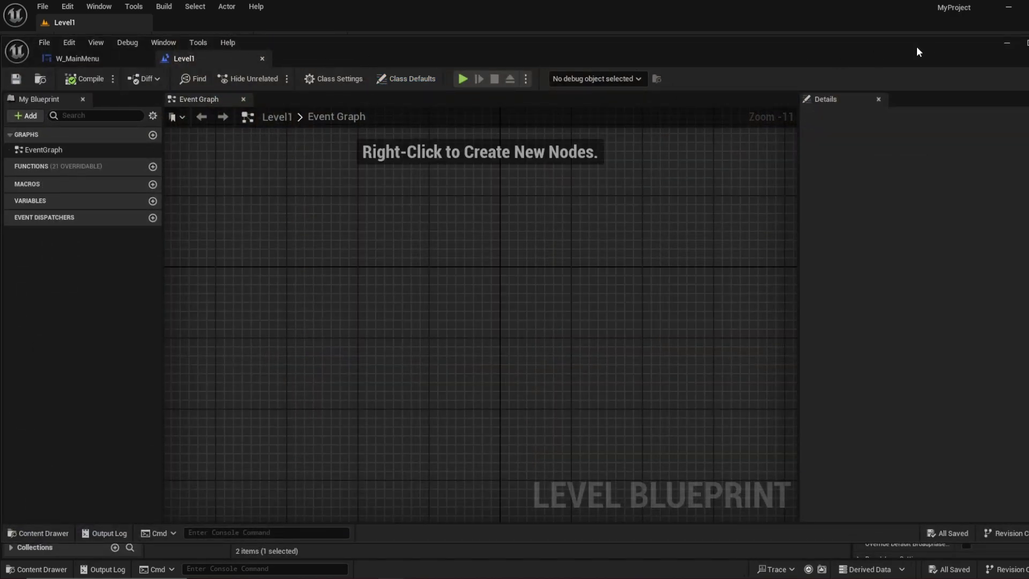
pyautogui.click(1005, 45)
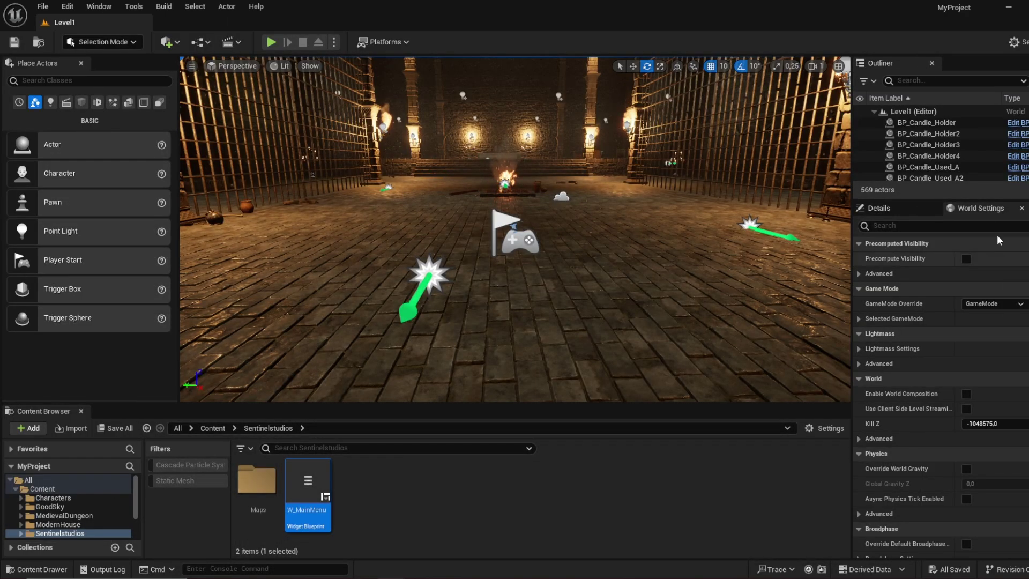
# - Reset Level1's GameMode Override to None and save all changes
pyautogui.click(1028, 304)
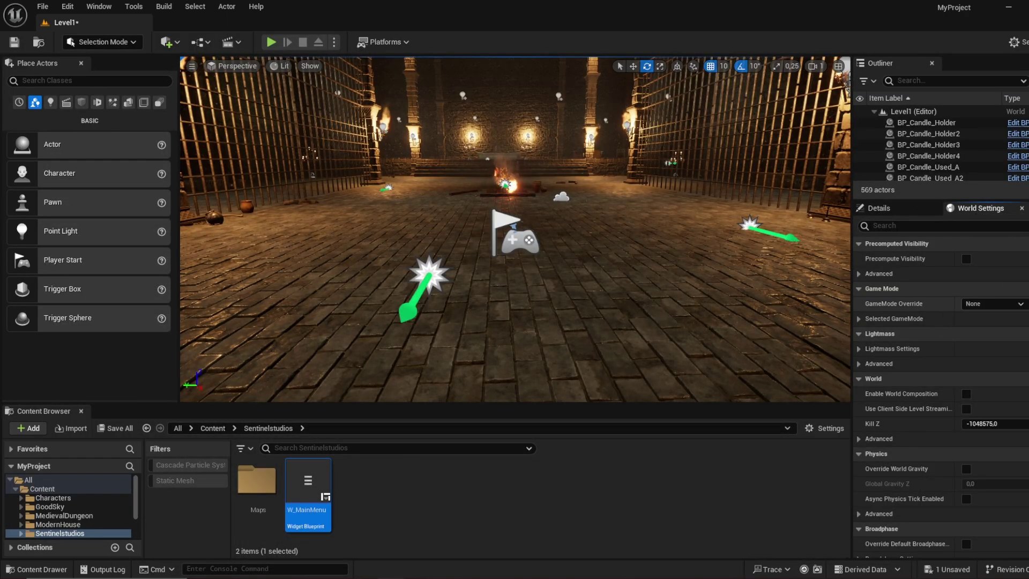
pyautogui.click(43, 7)
pyautogui.click(101, 164)
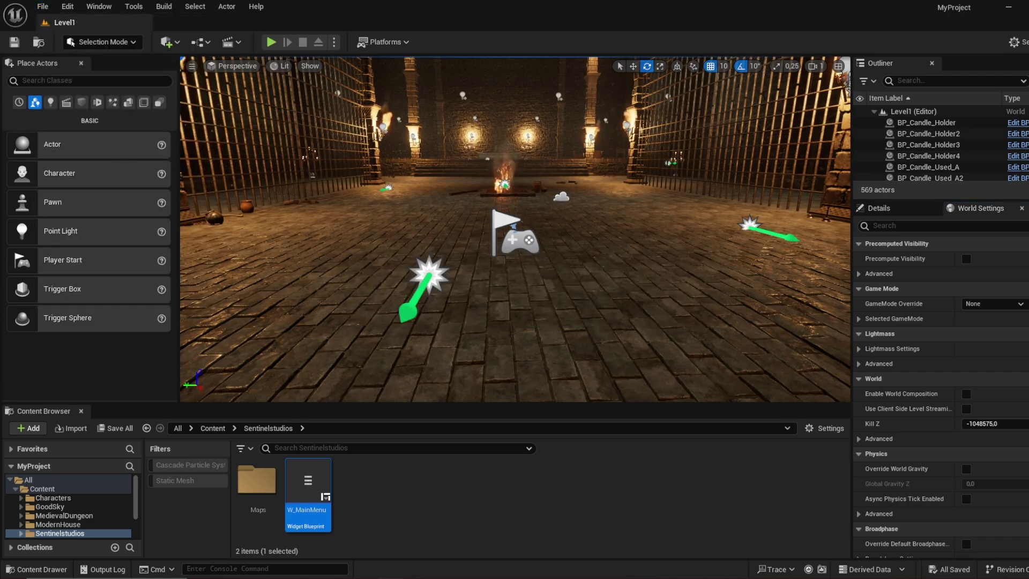
# - Move the PlayerStart in Level1 from the central aisle to the side of the dungeon hall and save all changes
pyautogui.click(519, 241)
pyautogui.press('s')
pyautogui.moveTo(519, 241); pyautogui.dragTo(501, 271, button='right')
pyautogui.press('w')
pyautogui.moveTo(560, 191); pyautogui.dragTo(184, 188)
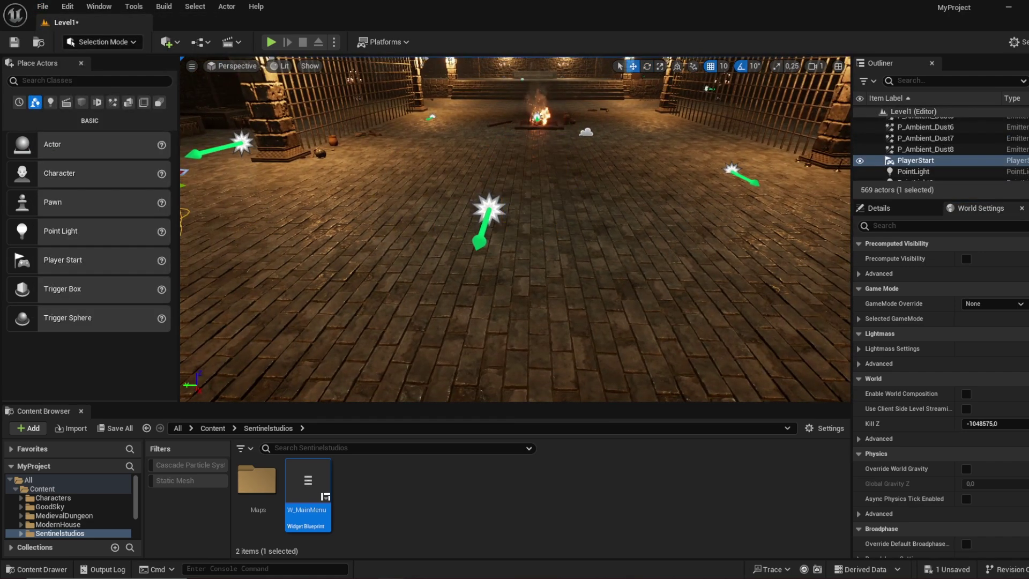
pyautogui.moveTo(268, 191); pyautogui.dragTo(193, 185, button='right')
pyautogui.moveTo(443, 174); pyautogui.dragTo(274, 150)
pyautogui.press('e')
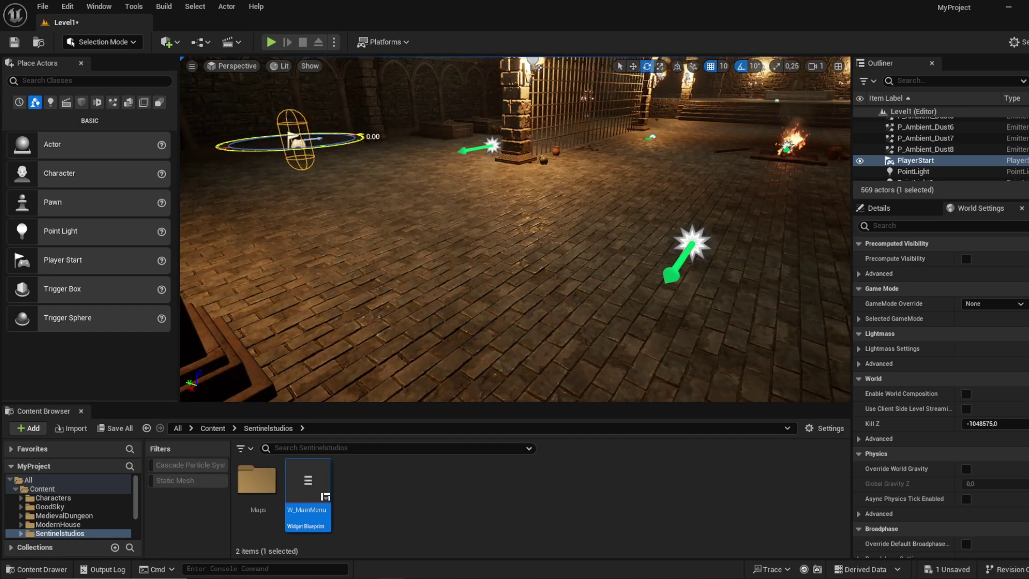
pyautogui.click(42, 7)
pyautogui.moveTo(93, 122)
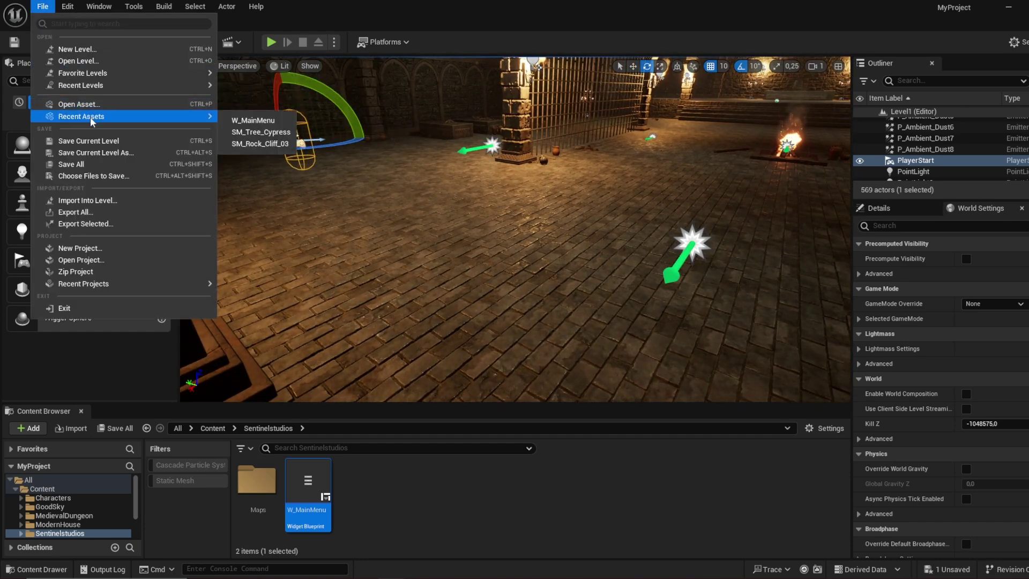
pyautogui.click(75, 164)
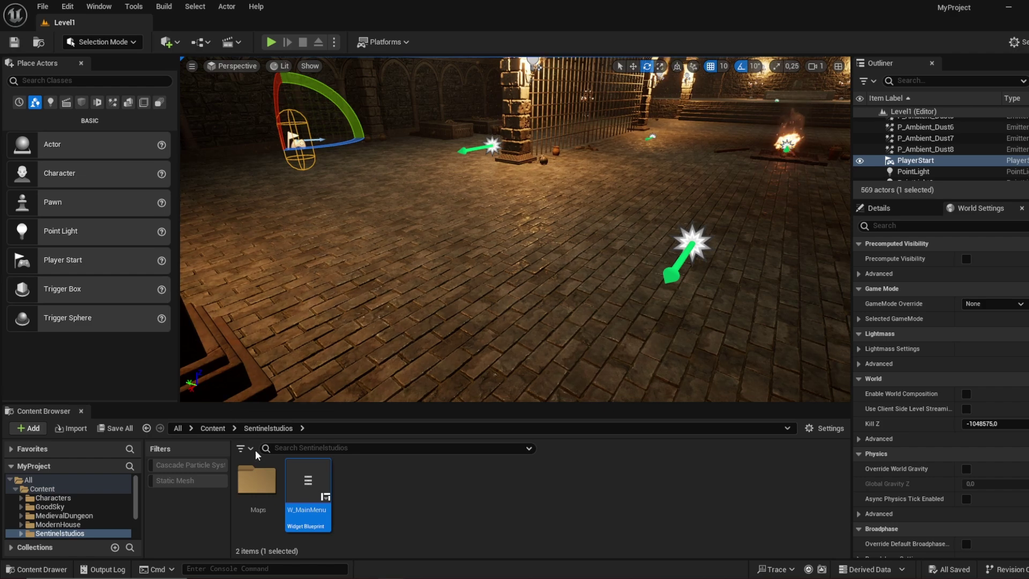
# - Open the Bigopendungeonmap level from the Sentinelstudios Maps folder
pyautogui.doubleClick(257, 481)
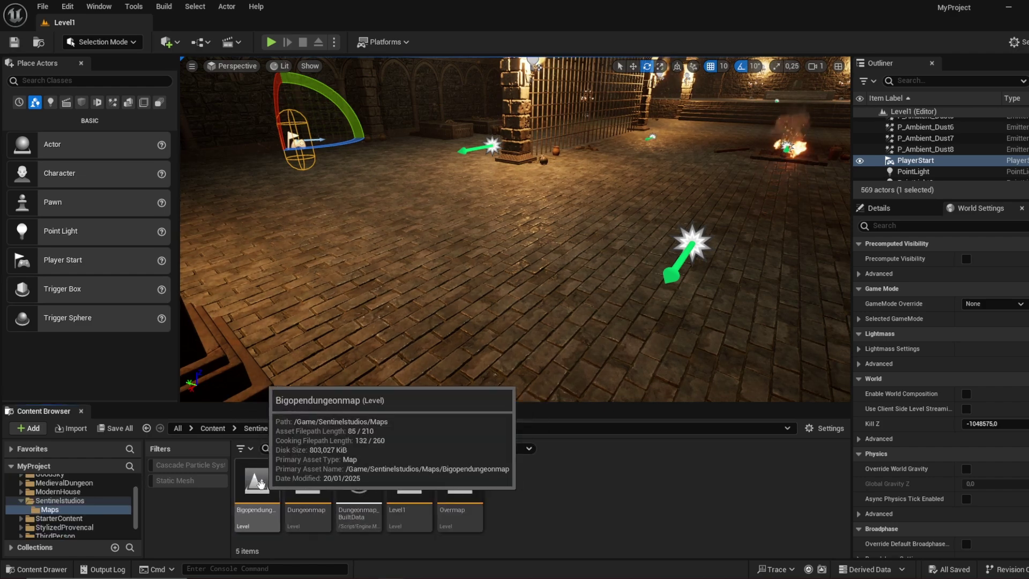
pyautogui.doubleClick(261, 484)
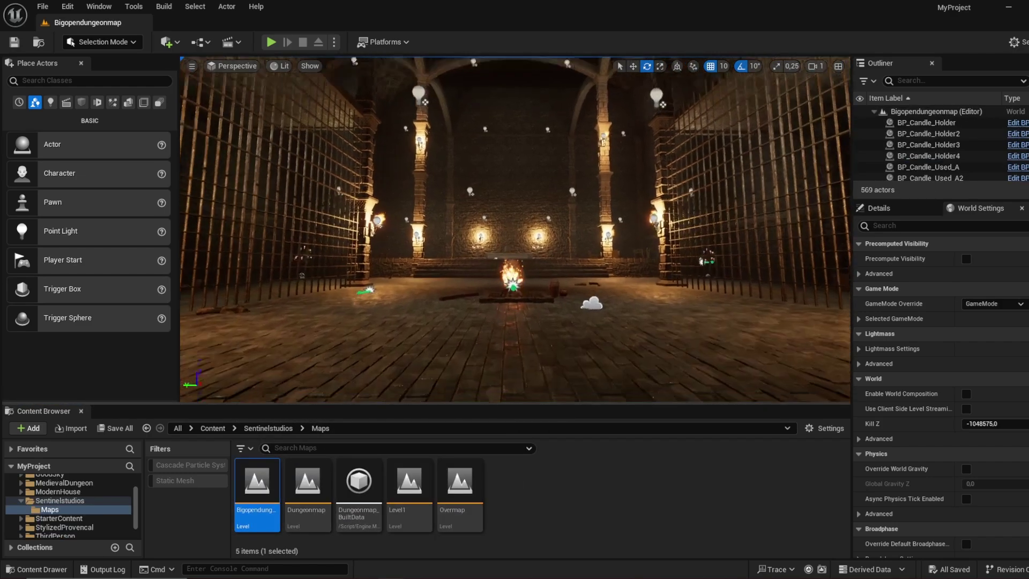
pyautogui.moveTo(515, 231); pyautogui.dragTo(515, 268, button='right')
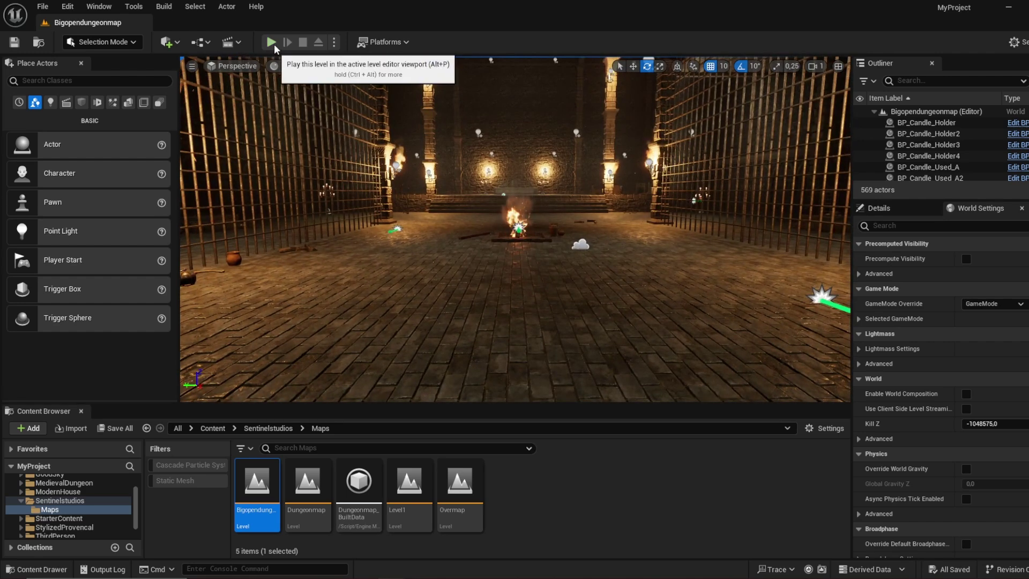
# - Play-test the main menu's Quit and Play game buttons in Bigopendungeonmap and end the play session
pyautogui.click(272, 42)
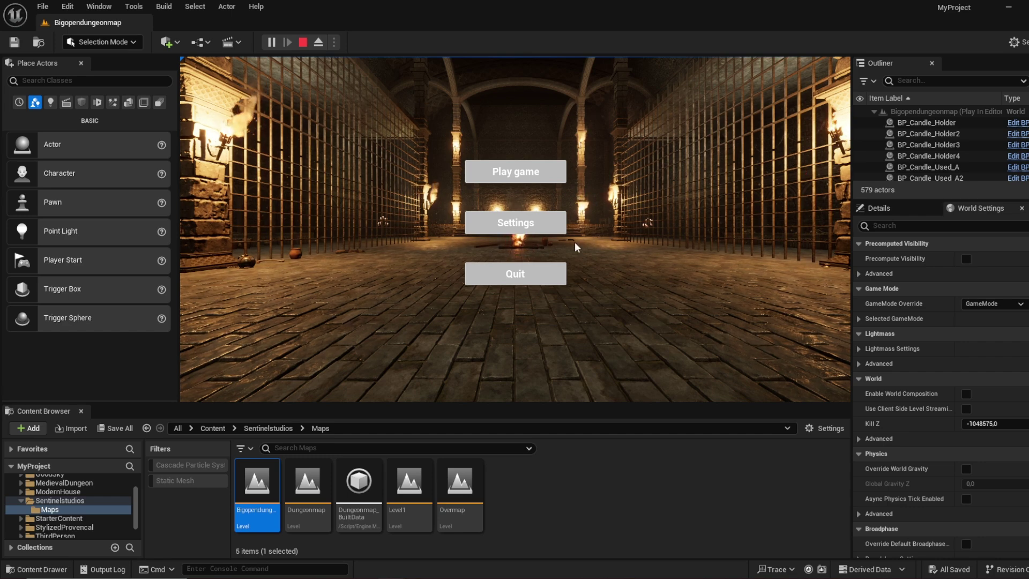
pyautogui.click(553, 280)
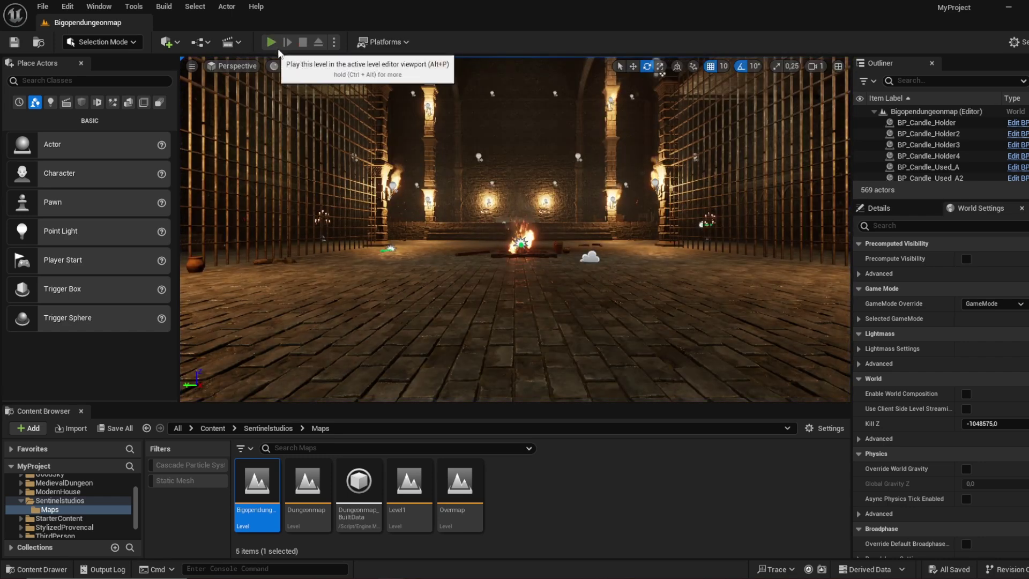
pyautogui.click(271, 42)
pyautogui.click(479, 178)
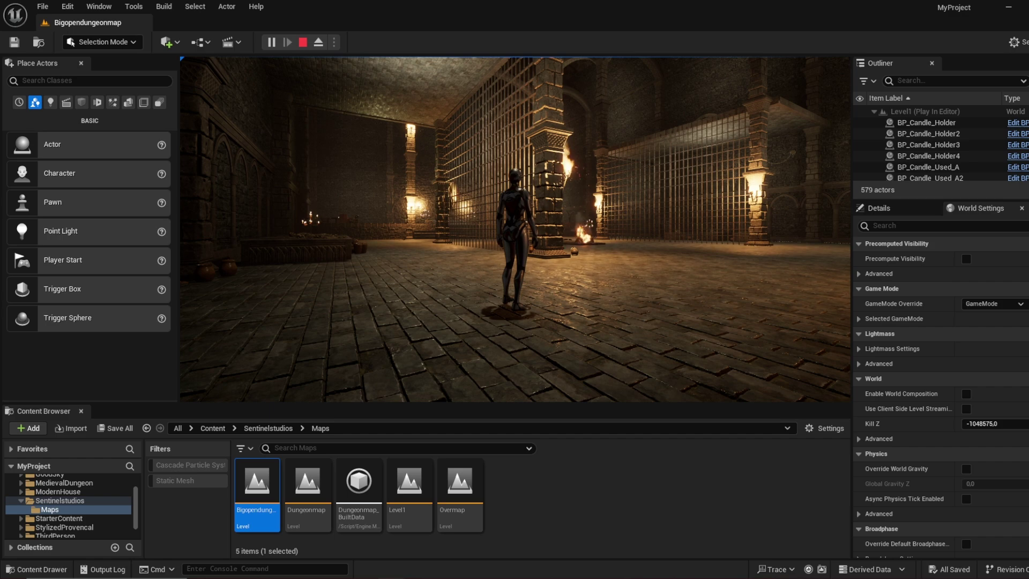
pyautogui.press('Escape')
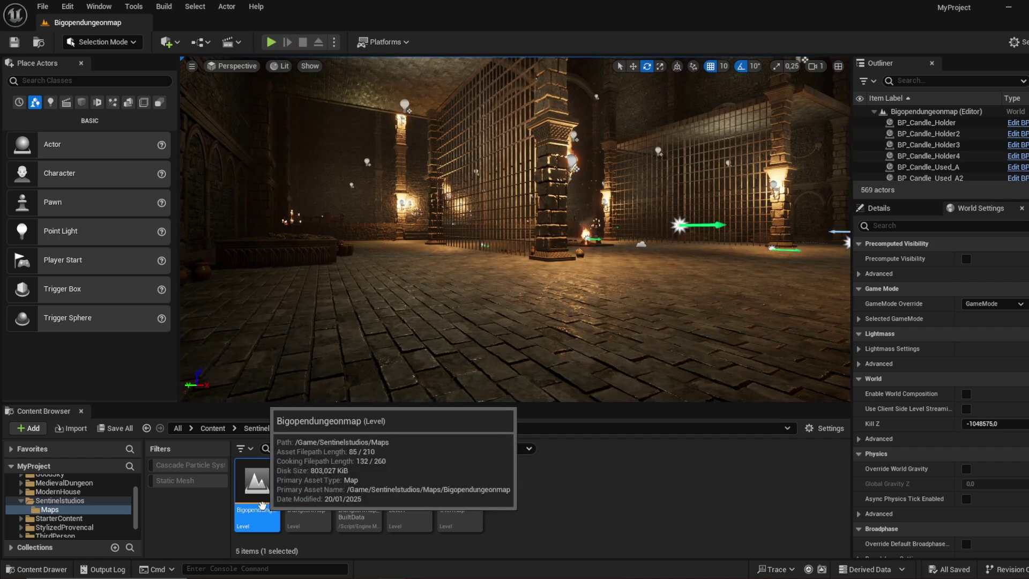
# - Copy the Set Input Mode UI Only, Show Mouse Cursor SET and Get Player Controller nodes from Bigopendungeonmap's level blueprint
pyautogui.click(201, 42)
pyautogui.click(245, 120)
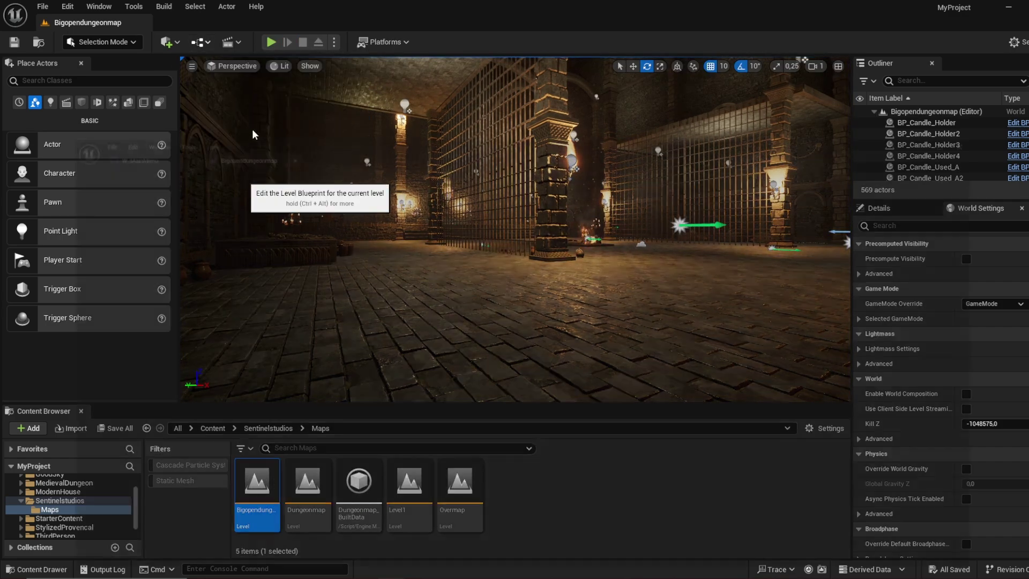
pyautogui.moveTo(455, 254); pyautogui.dragTo(666, 246, button='right')
pyautogui.scroll(-4, 654, 247)
pyautogui.moveTo(470, 240); pyautogui.dragTo(529, 238, button='right')
pyautogui.moveTo(638, 195); pyautogui.dragTo(413, 387)
pyautogui.scroll(1, 547, 349)
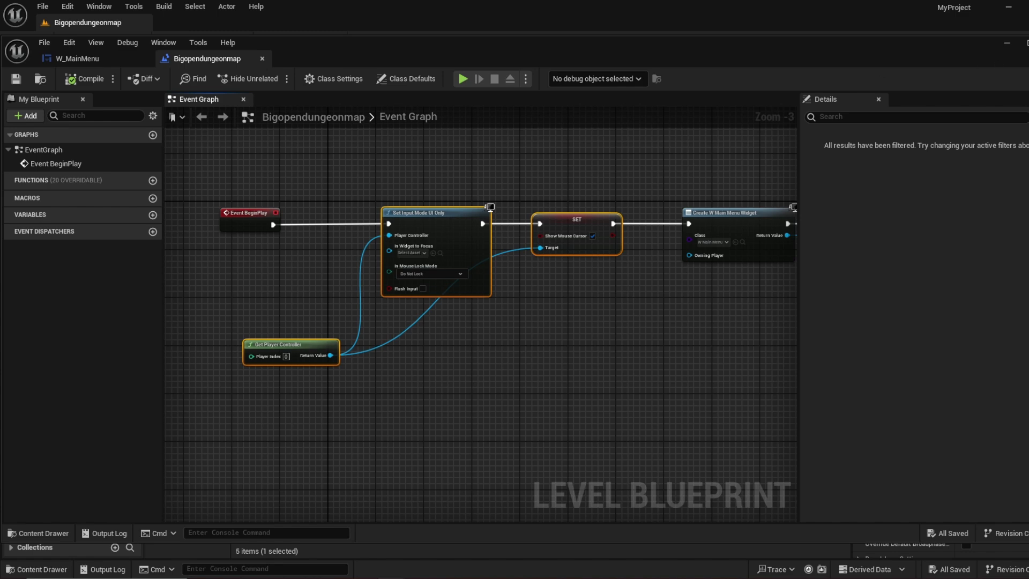
pyautogui.click(1004, 43)
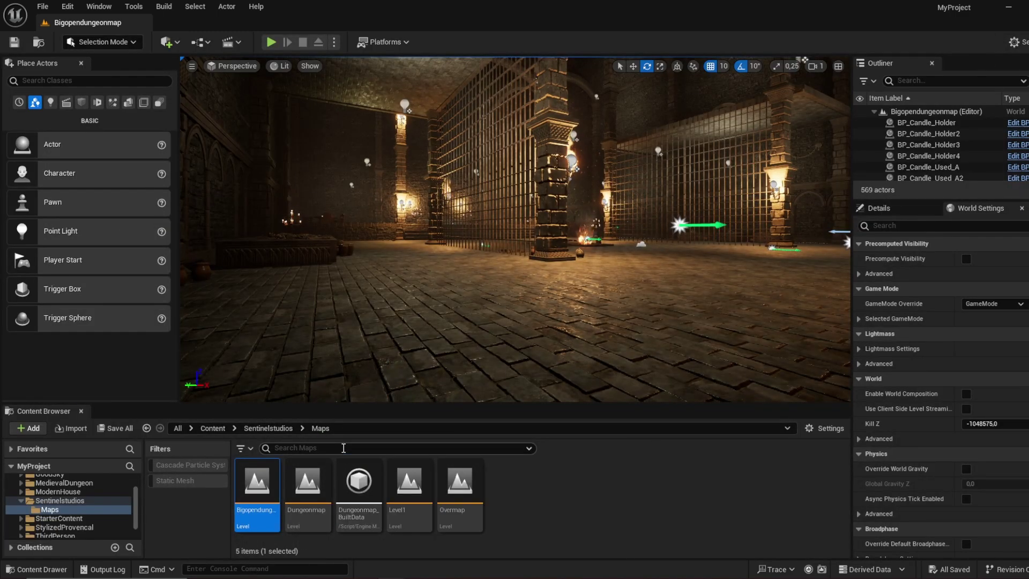
# - Open the W_MainMenu widget from the Sentinelstudios folder and show its event graph at the button click events
pyautogui.click(263, 429)
pyautogui.doubleClick(308, 483)
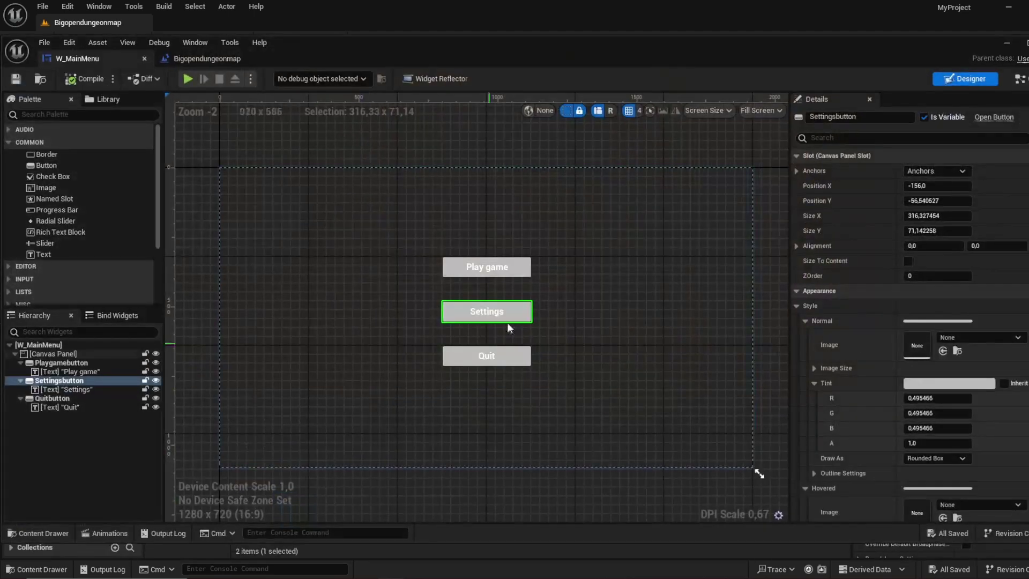
pyautogui.click(1016, 80)
pyautogui.moveTo(800, 235); pyautogui.dragTo(696, 238, button='right')
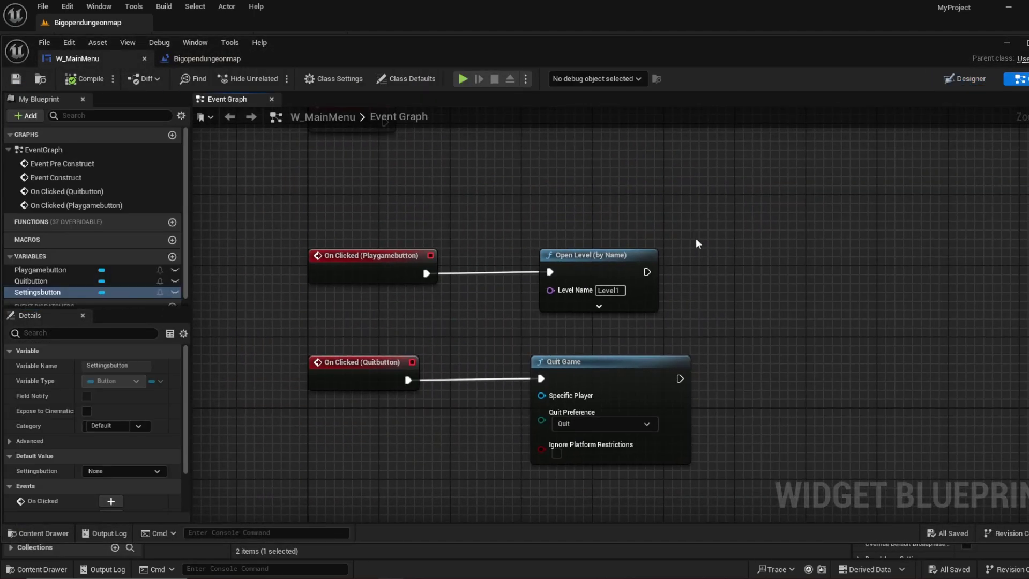
pyautogui.moveTo(750, 275); pyautogui.dragTo(590, 292, button='right')
pyautogui.hotkey('ctrl', 'v')
pyautogui.moveTo(741, 217); pyautogui.dragTo(892, 253)
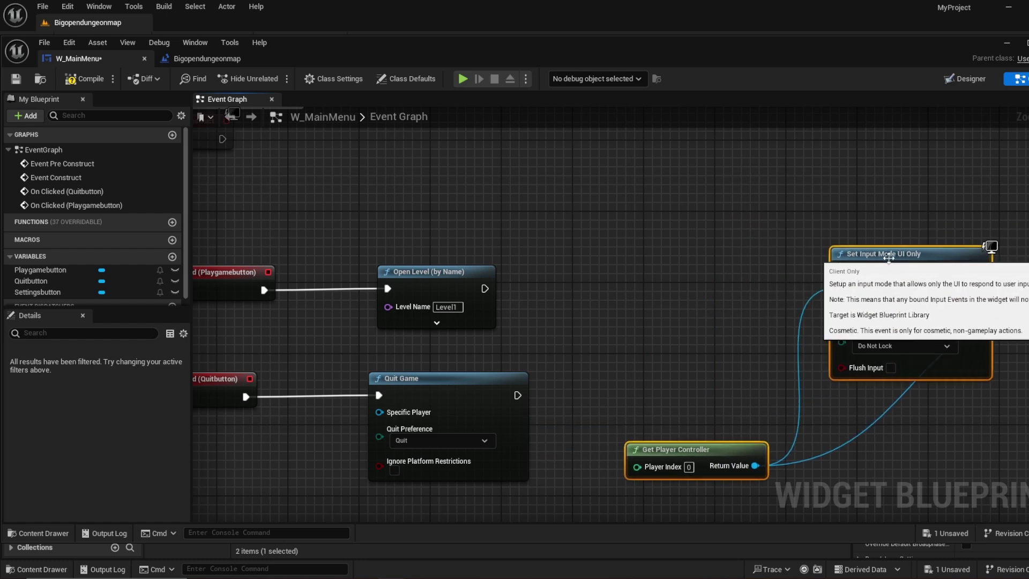
pyautogui.moveTo(859, 229); pyautogui.dragTo(732, 217, button='right')
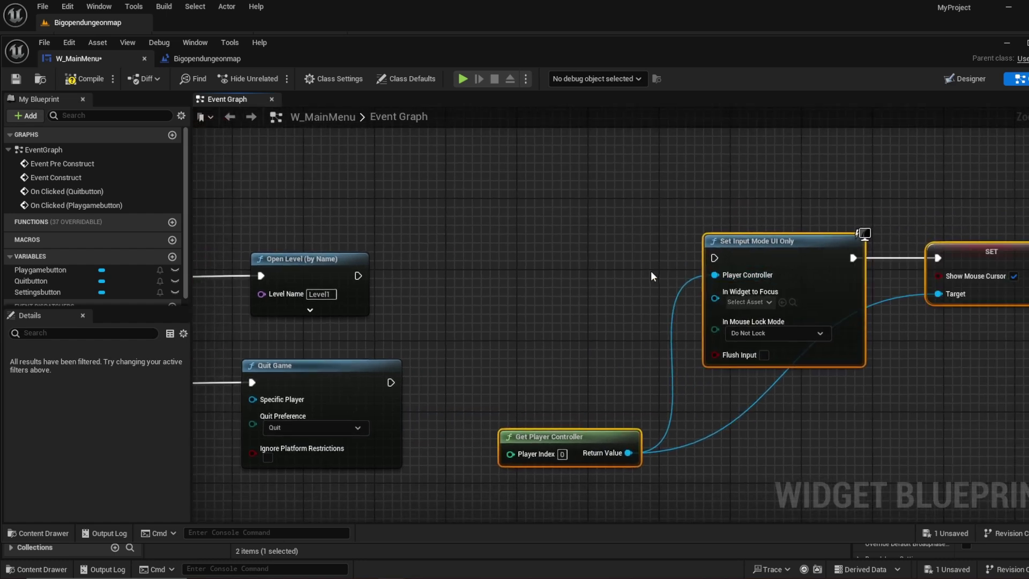
pyautogui.moveTo(651, 272); pyautogui.dragTo(621, 257, button='right')
pyautogui.press('Delete')
# - Connect a Set Input Mode Game Only node after the Open Level (by Name) node in W_MainMenu
pyautogui.moveTo(327, 261); pyautogui.dragTo(510, 263)
pyautogui.write('game mode')
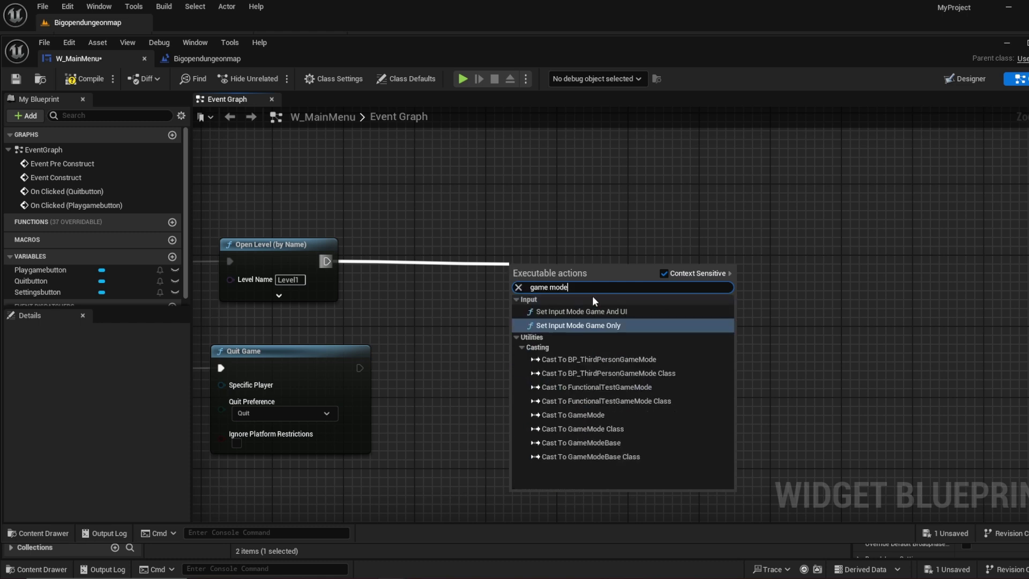
pyautogui.click(605, 325)
# - Connect a Get Player Controller node to the Player Controller input of Set Input Mode Game Only and place it beside that node
pyautogui.moveTo(557, 279); pyautogui.dragTo(450, 301)
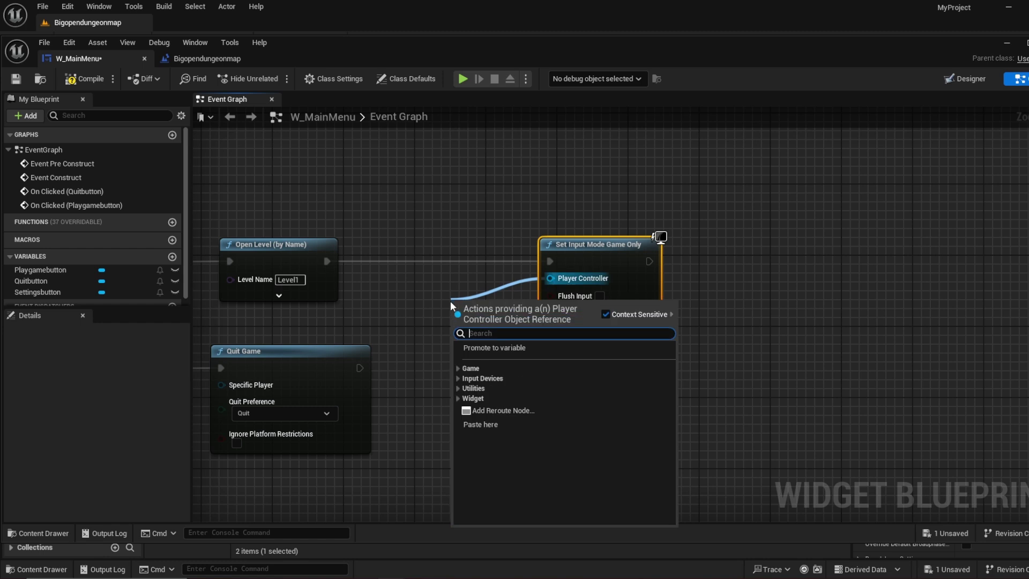
pyautogui.write('get payer')
pyautogui.press('BackSpace')
pyautogui.press('BackSpace')
pyautogui.press('BackSpace')
pyautogui.press('BackSpace')
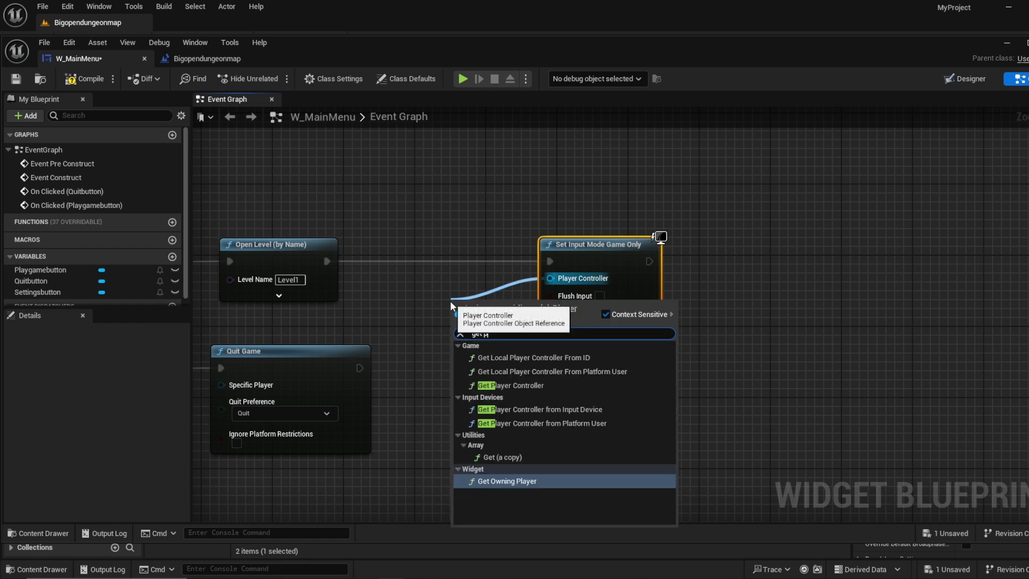
pyautogui.write('layer contr')
pyautogui.press('Return')
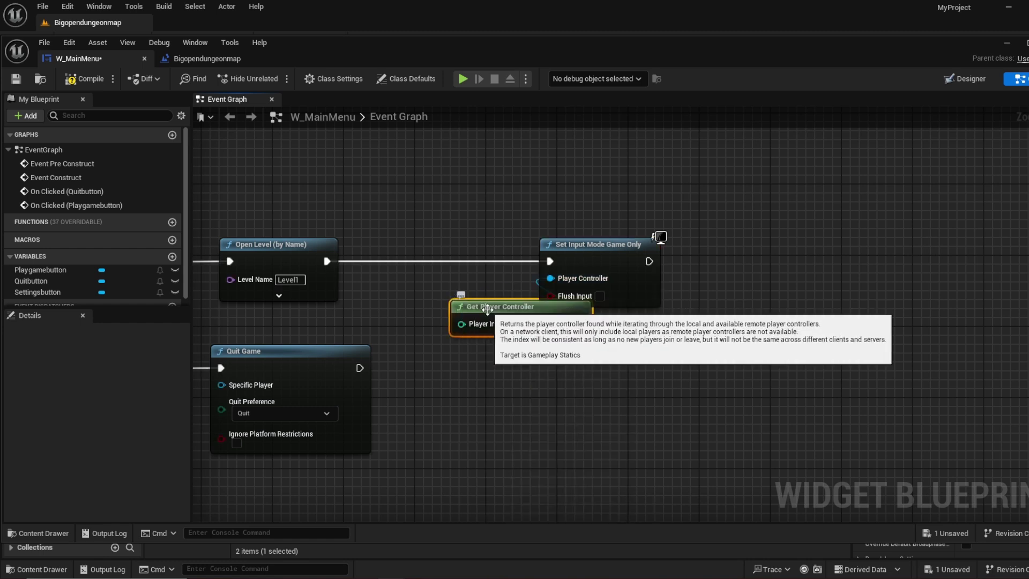
pyautogui.moveTo(451, 300); pyautogui.dragTo(362, 283)
# - Add a Set Show Mouse Cursor node from Get Player Controller's Return Value, leave it unchecked, and connect it after Set Input Mode Game Only
pyautogui.moveTo(647, 262); pyautogui.dragTo(566, 288, button='right')
pyautogui.moveTo(566, 287); pyautogui.dragTo(675, 284)
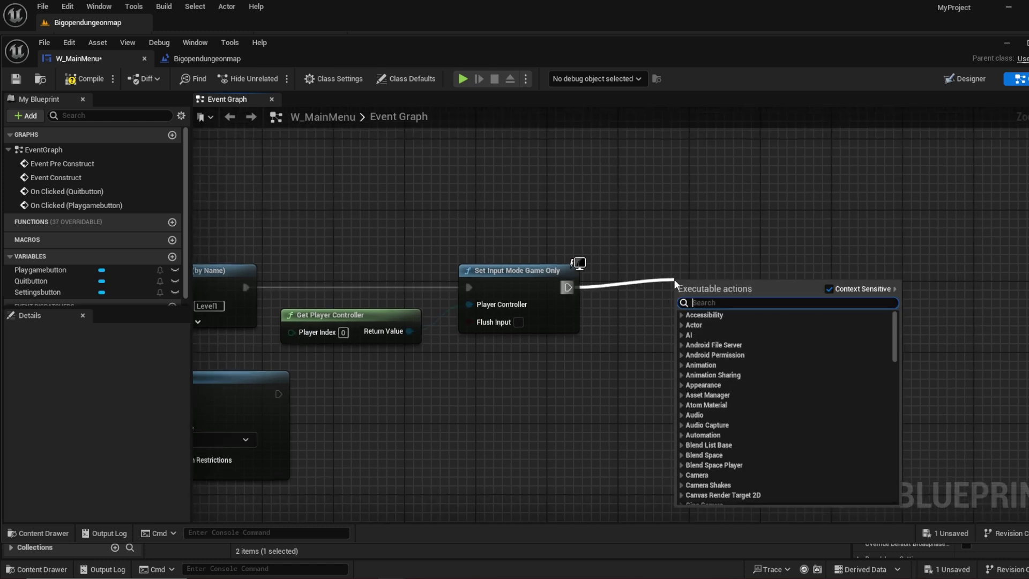
pyautogui.click(361, 381)
pyautogui.moveTo(411, 332); pyautogui.dragTo(668, 331)
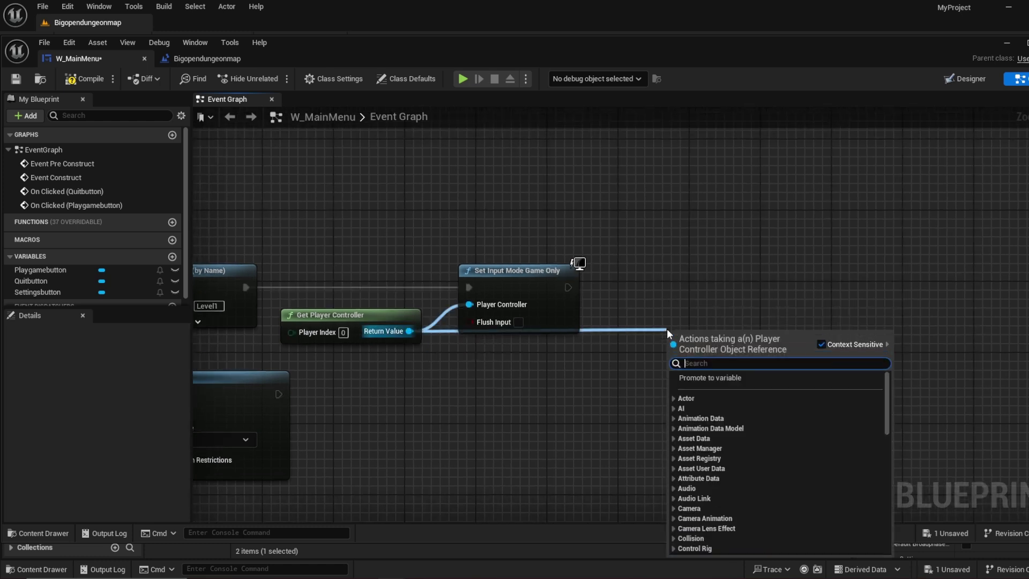
pyautogui.write('set cursor')
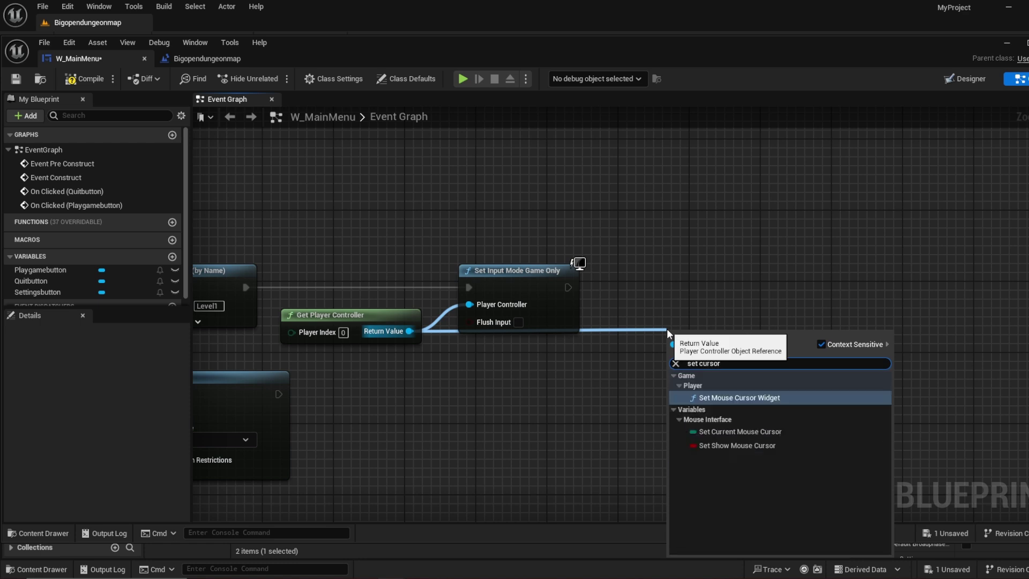
pyautogui.click(718, 446)
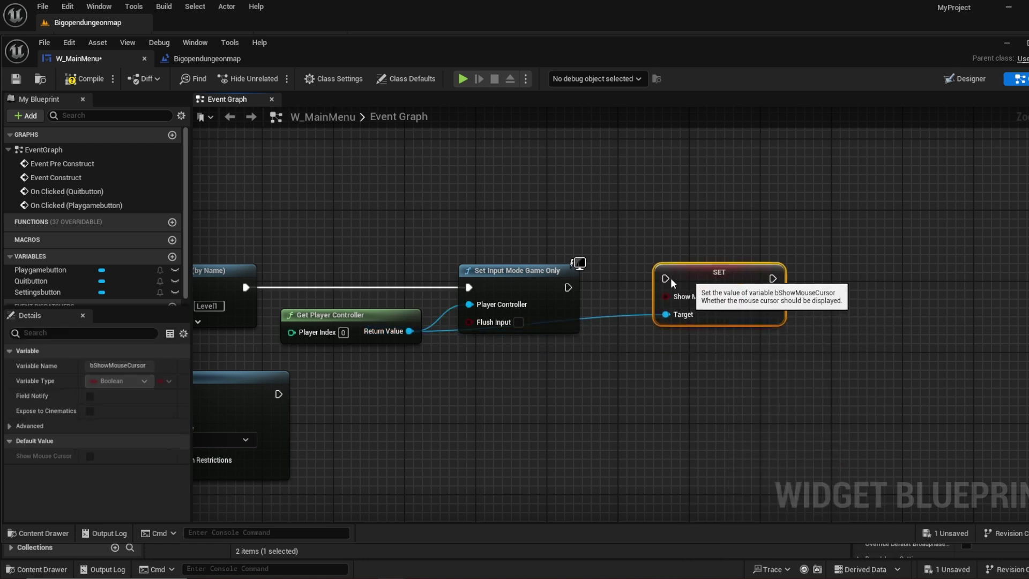
pyautogui.moveTo(570, 288); pyautogui.dragTo(668, 280)
pyautogui.moveTo(681, 276)
pyautogui.mouseDown()
pyautogui.moveTo(691, 292)
pyautogui.moveTo(698, 286)
pyautogui.mouseUp()
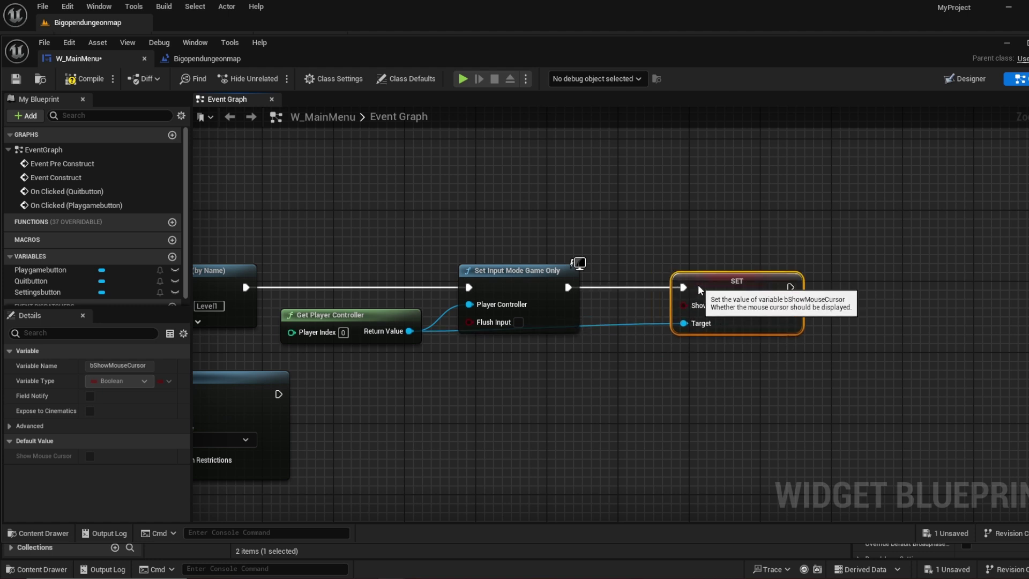
# - Add a reroute point to the SET node's Target wire below Set Input Mode Game Only, and compile and save W_MainMenu
pyautogui.doubleClick(613, 324)
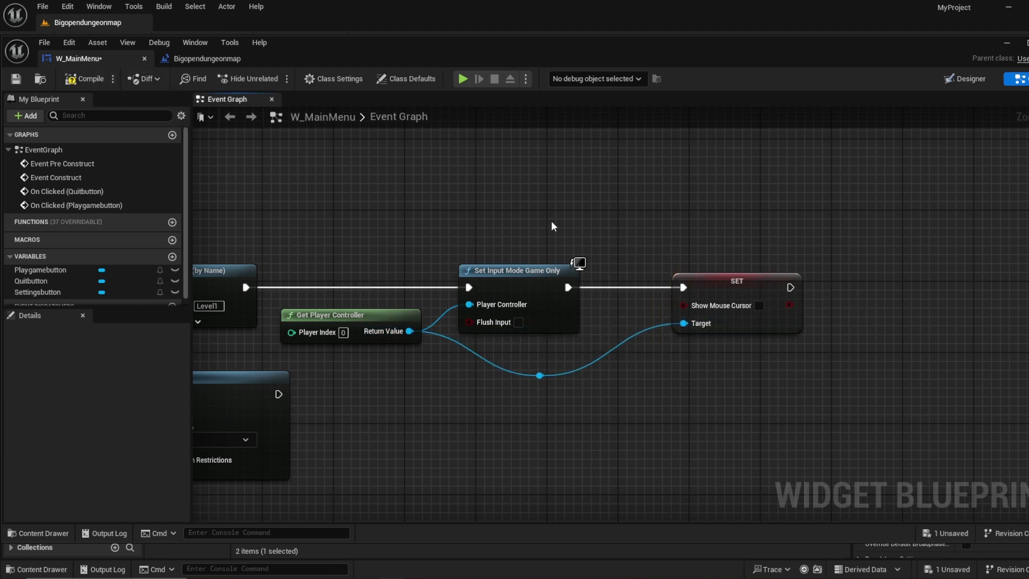
pyautogui.scroll(-3, 553, 226)
pyautogui.click(106, 80)
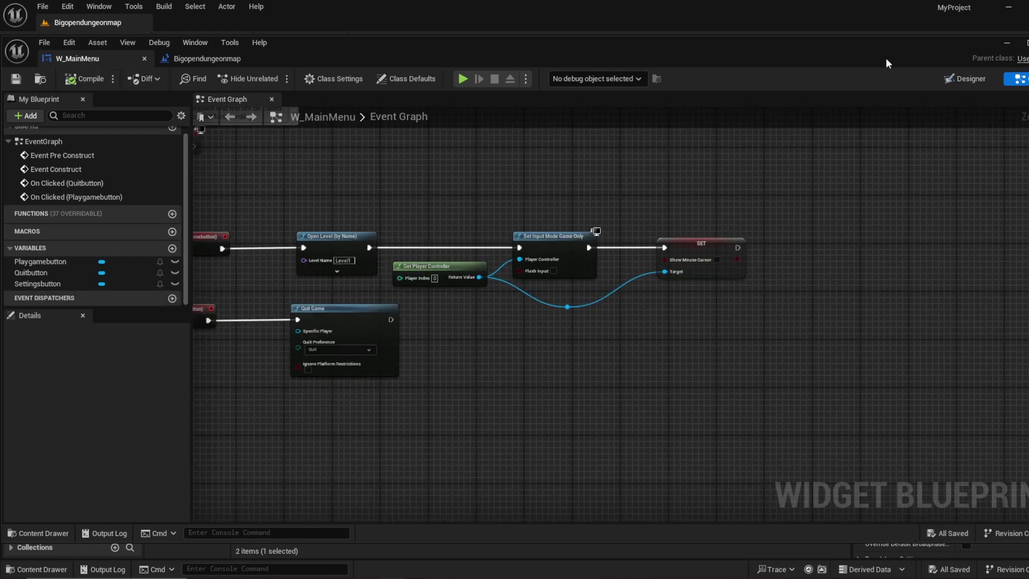
# - Minimize the W_MainMenu editor, run Bigopendungeonmap in the editor, and start the game with the main menu's Play game button
pyautogui.click(1007, 43)
pyautogui.click(271, 42)
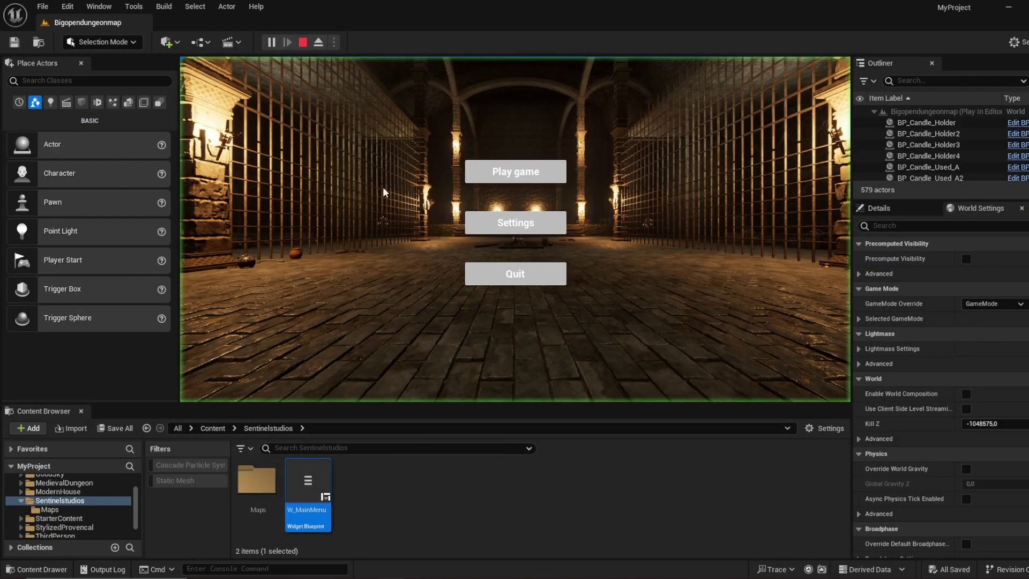
pyautogui.click(488, 172)
# - Test the character controls in Level1 by running and jumping through the dungeon hall, around the campfire and up to the stepped platform
pyautogui.press('w')
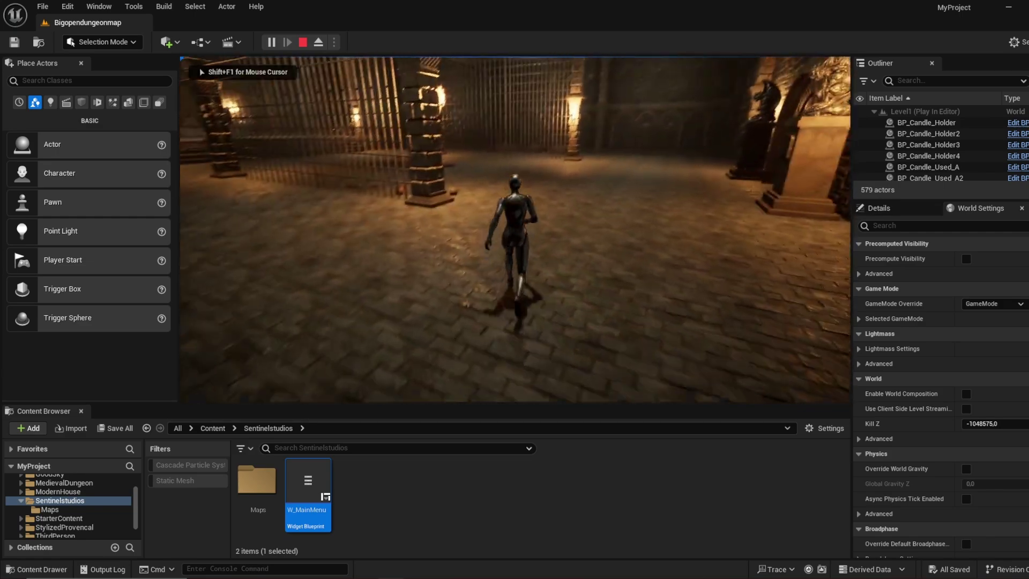
pyautogui.press('space')
pyautogui.press('space')
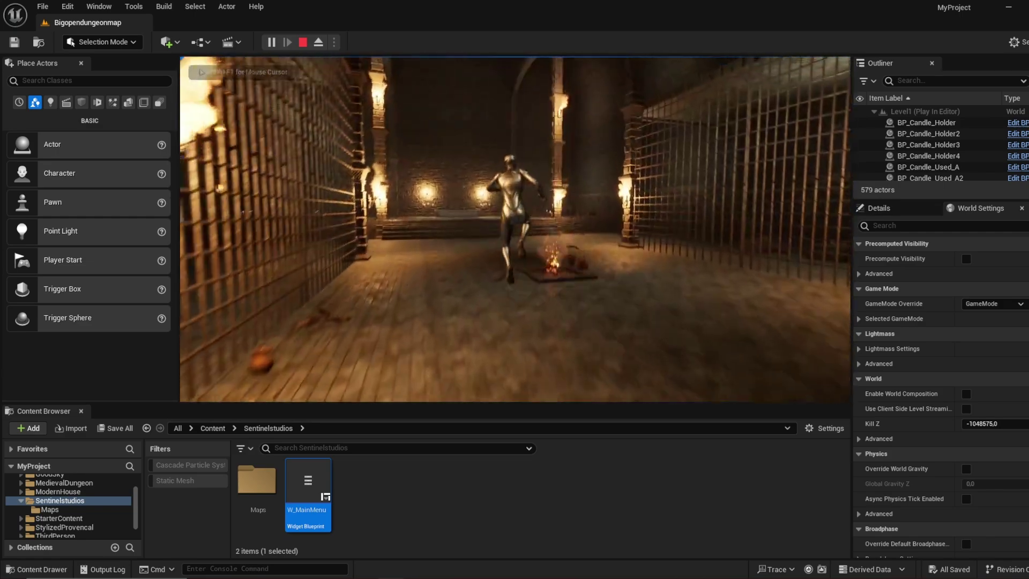
pyautogui.press('space')
pyautogui.press('space')
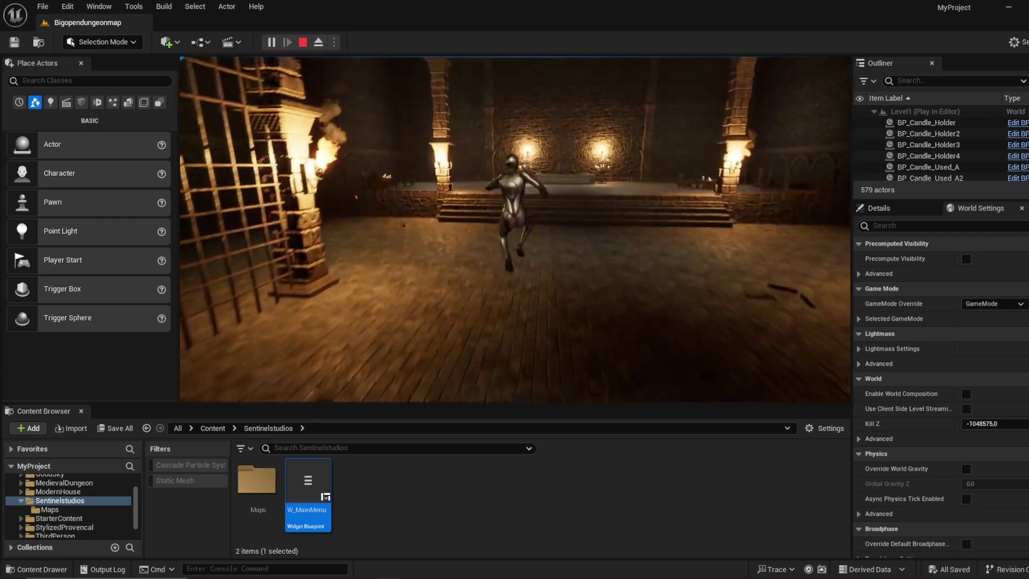
pyautogui.press('space')
pyautogui.press('space')
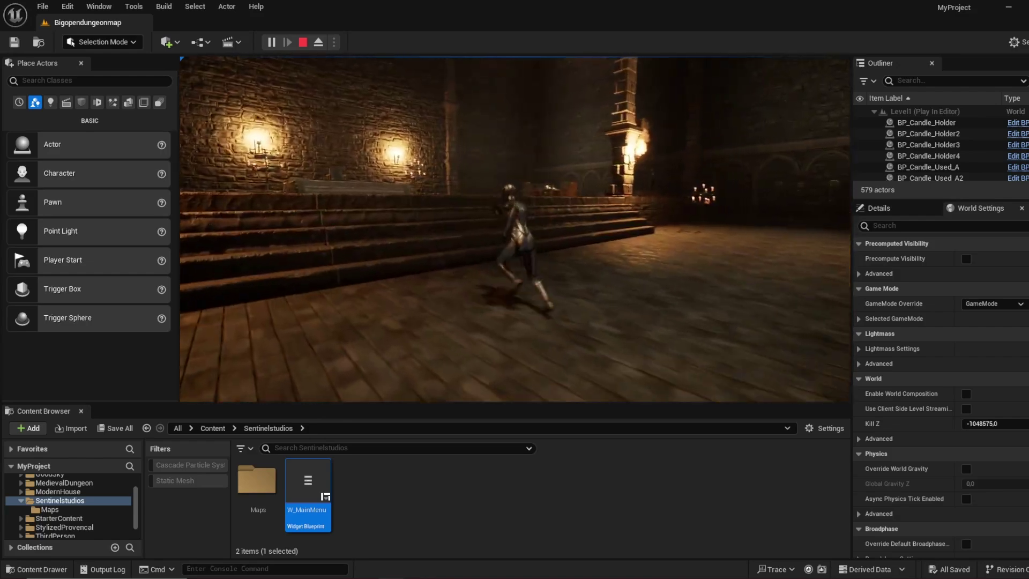
pyautogui.press('w')
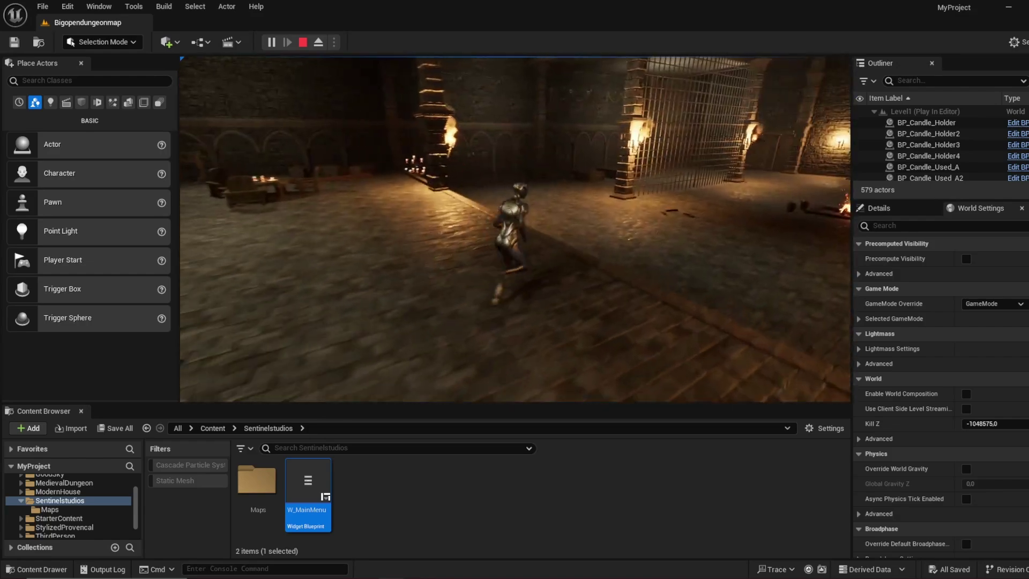
pyautogui.press('w')
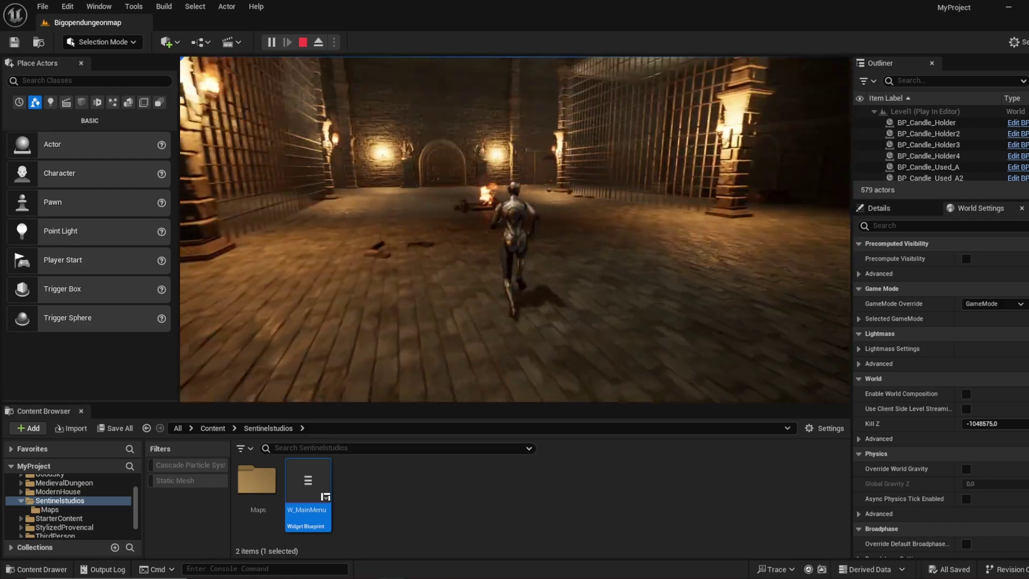
pyautogui.press('w')
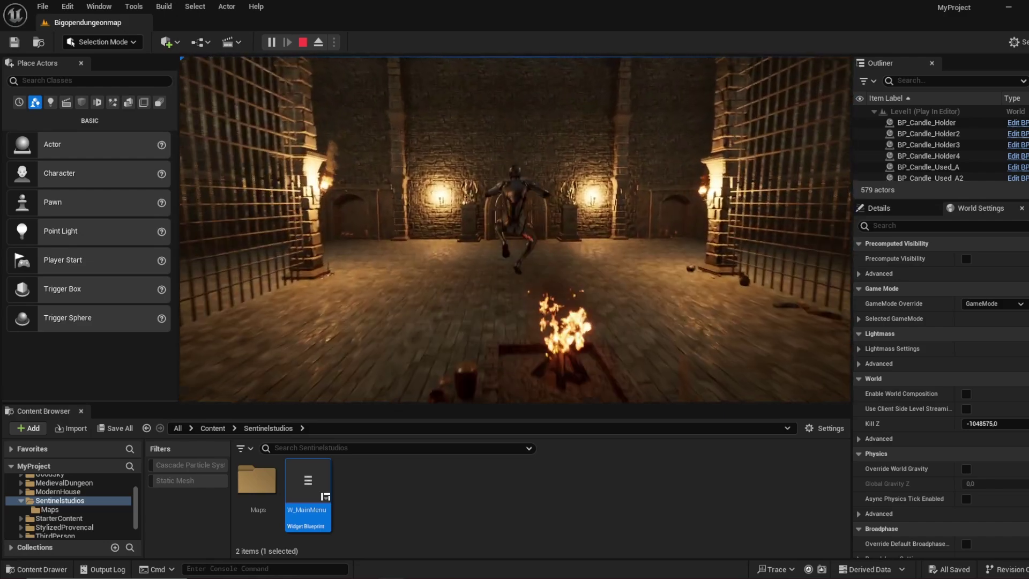
pyautogui.press('w')
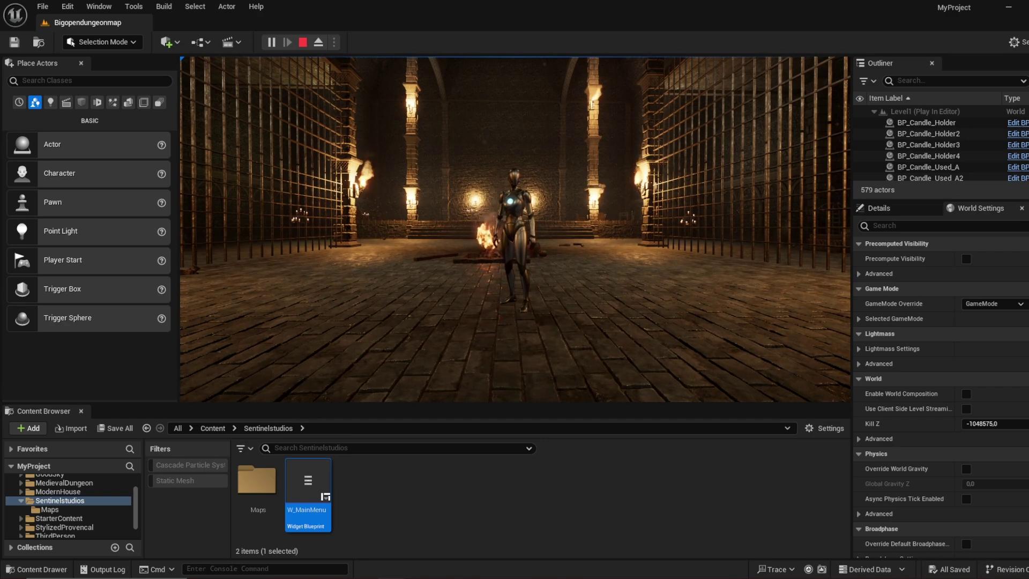
pyautogui.press('w')
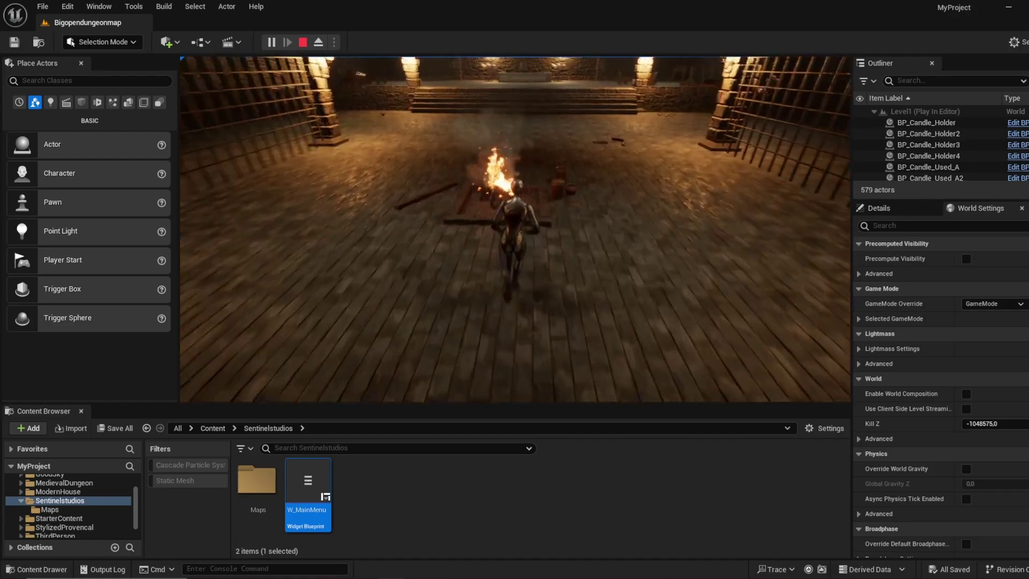
pyautogui.press('w')
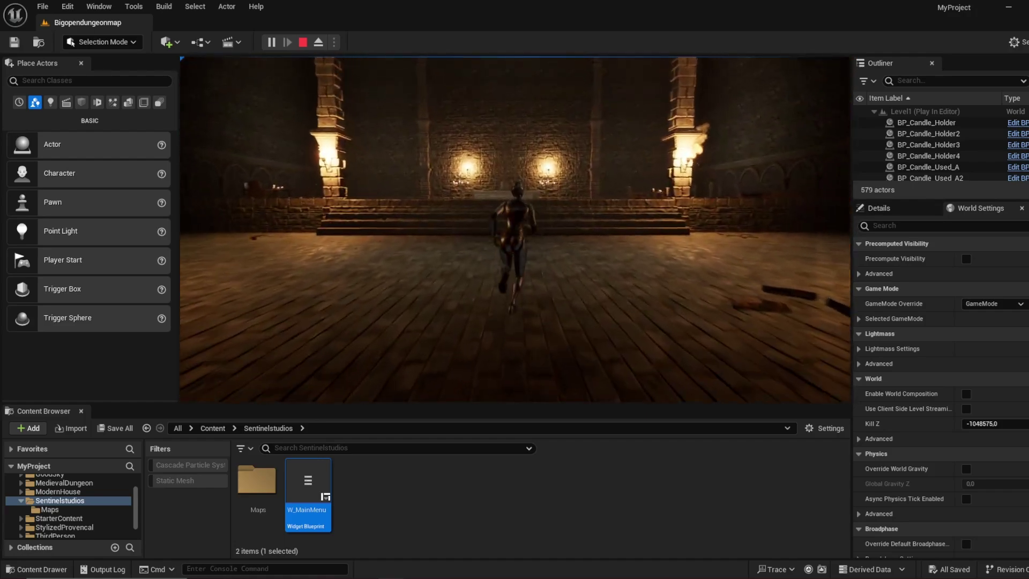
pyautogui.press('s')
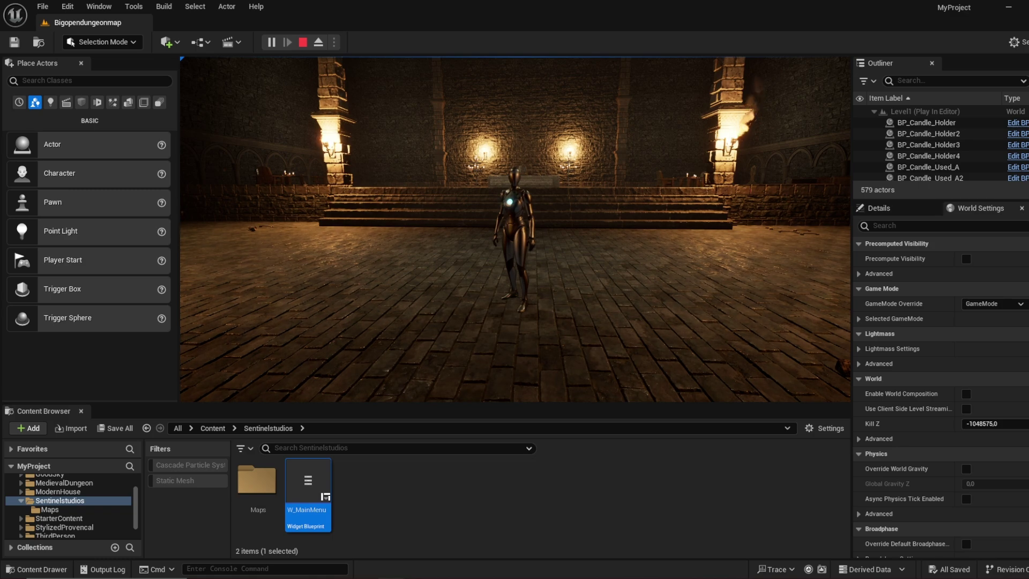
pyautogui.press('w')
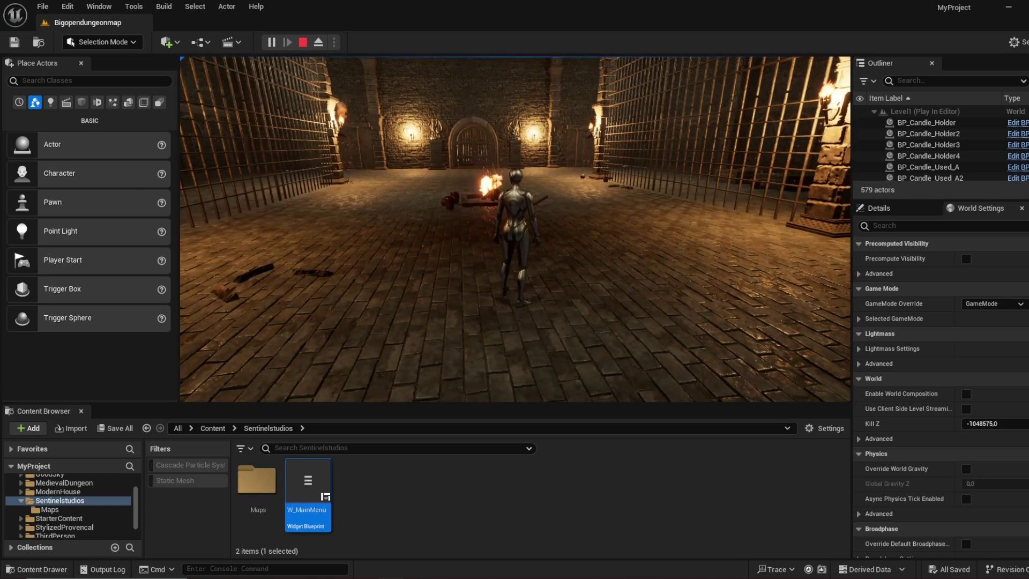
pyautogui.press('w')
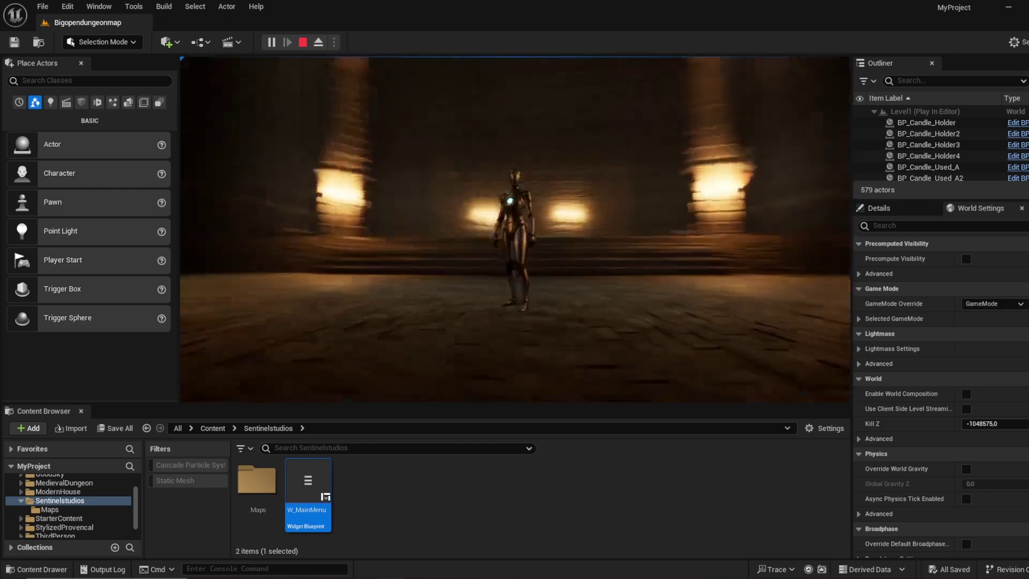
pyautogui.press('w')
pyautogui.press('w')
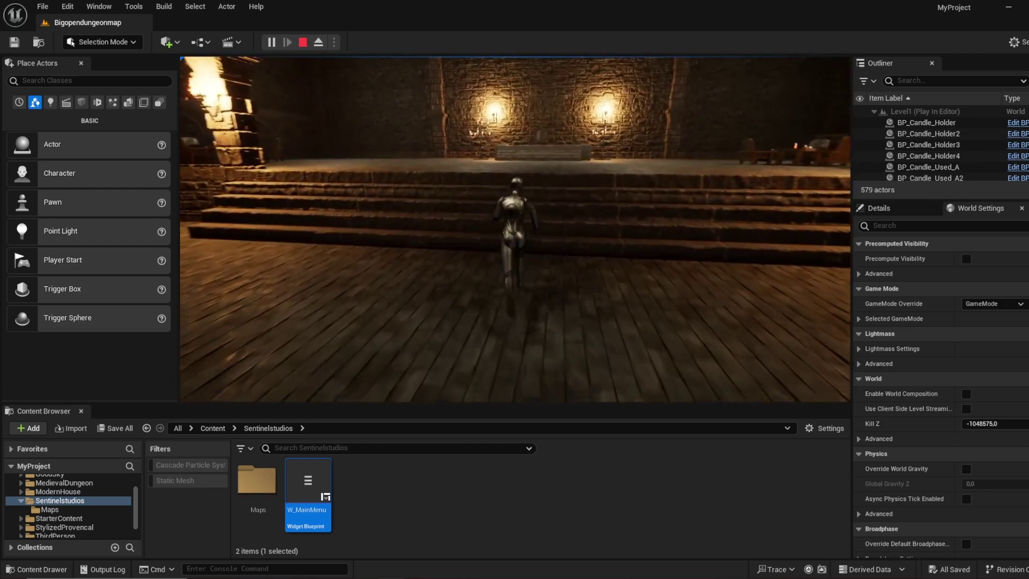
pyautogui.press('w')
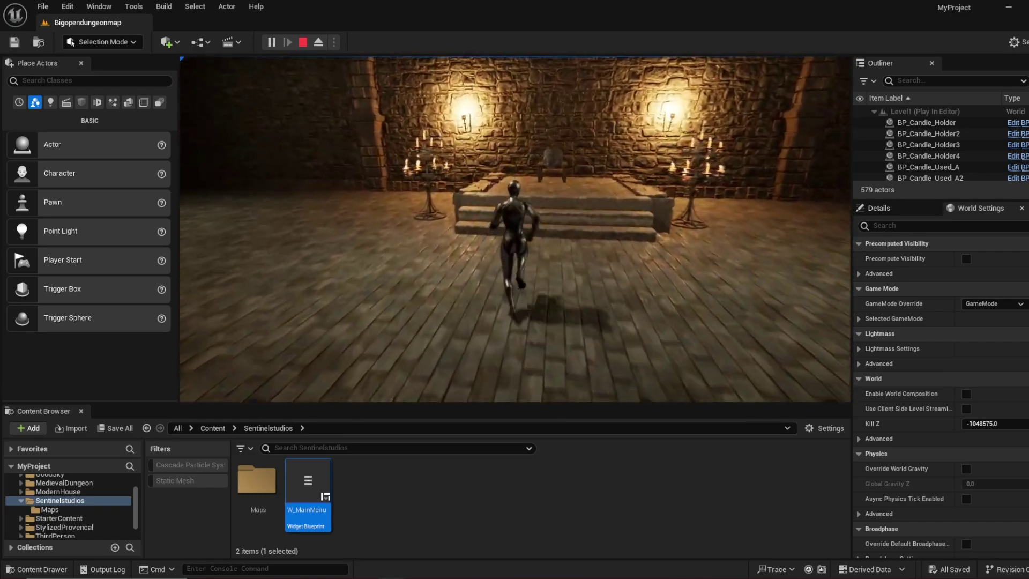
pyautogui.press('w')
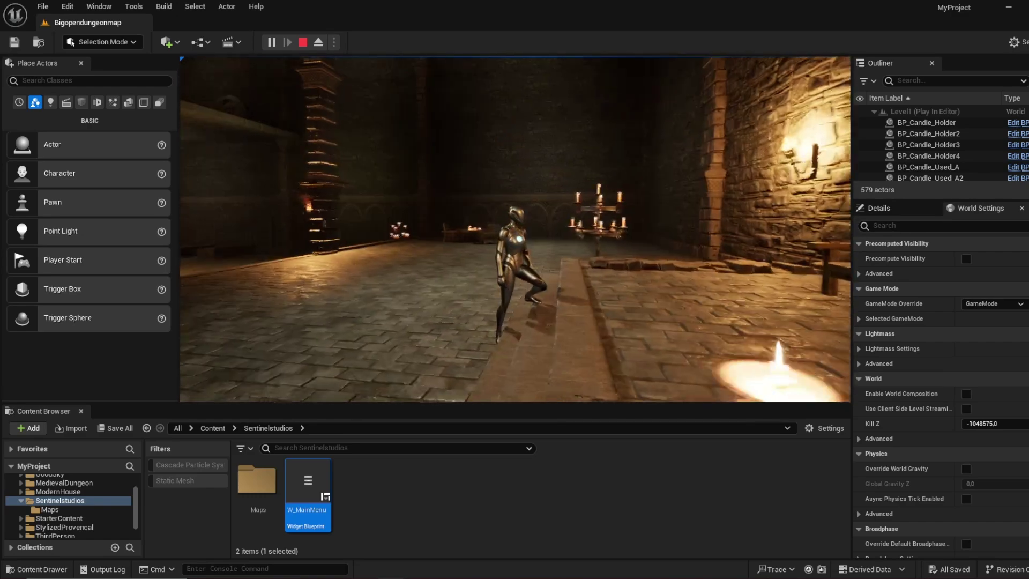
pyautogui.press('w')
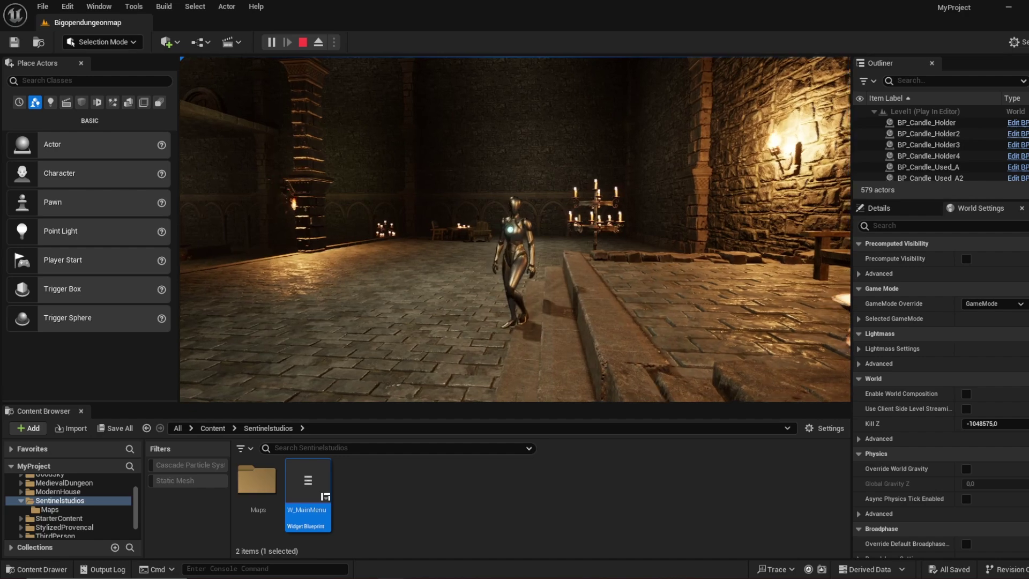
pyautogui.press('s')
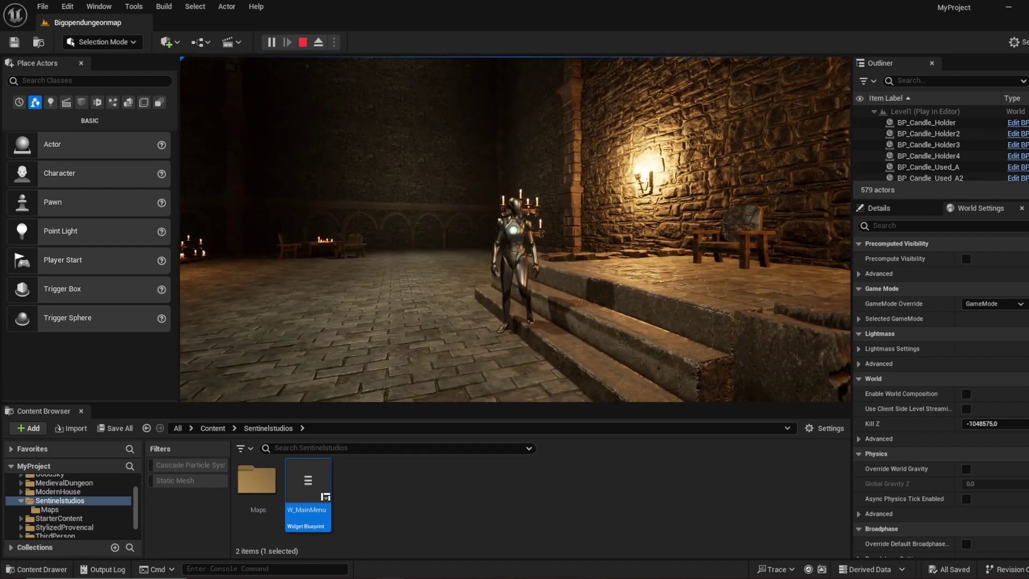